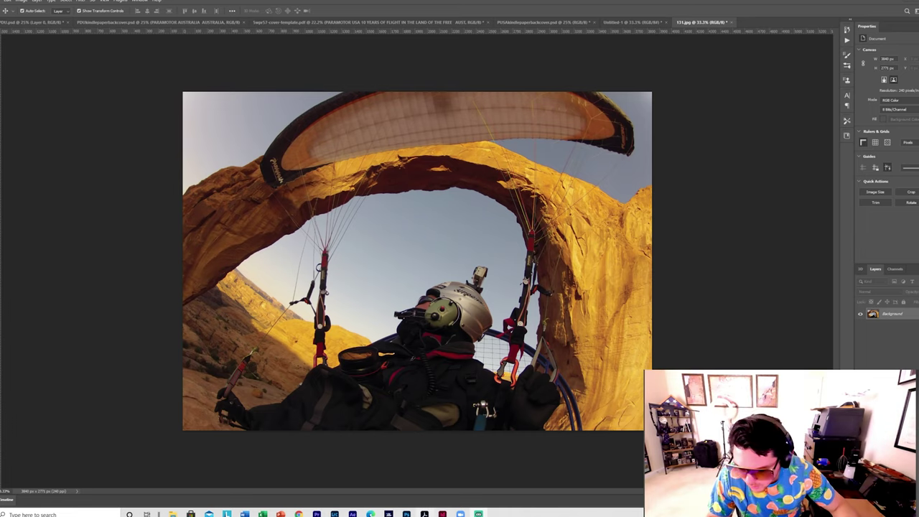
Step: Switch to Chrome to view the Adobe Creative Cloud page, and return to Photoshop
mouse_move(425, 514)
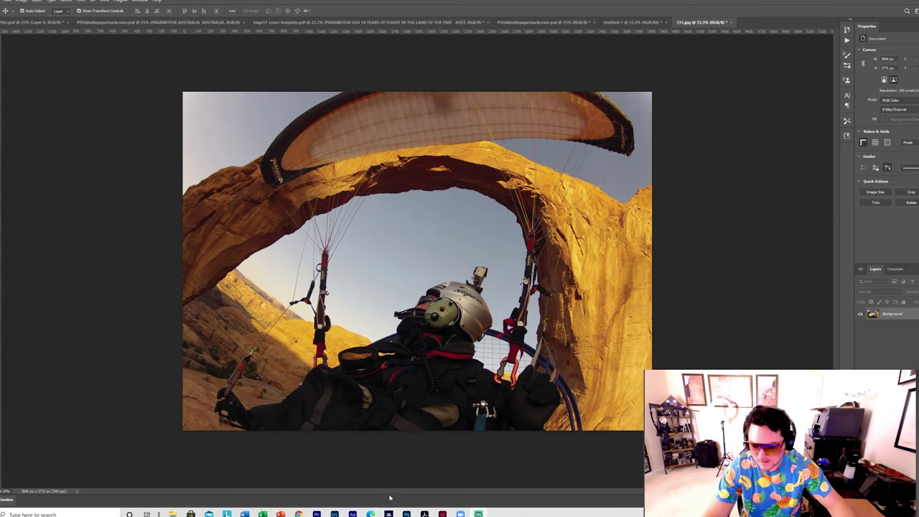
left_click(299, 514)
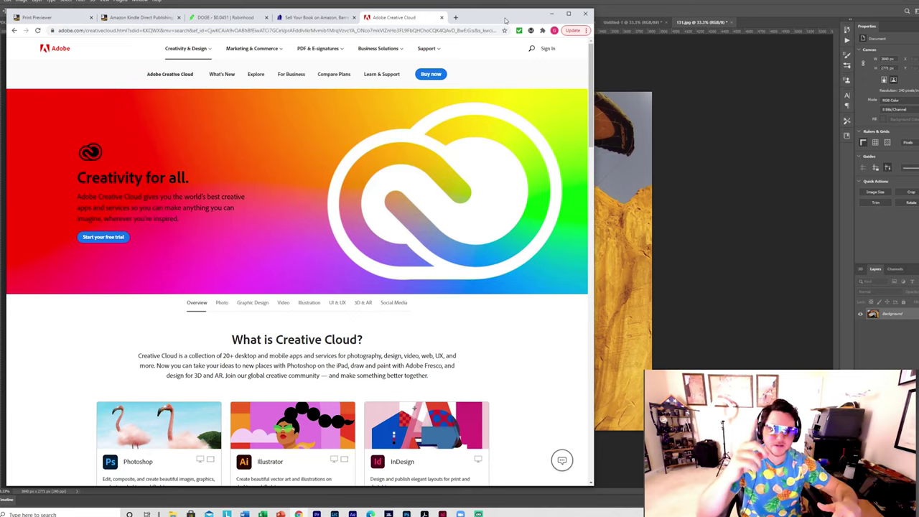
left_click(551, 13)
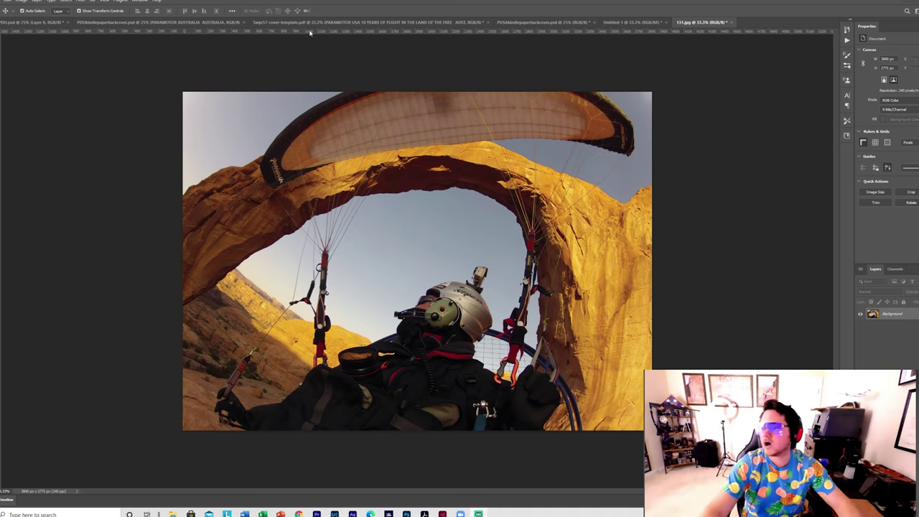
left_click(20, 3)
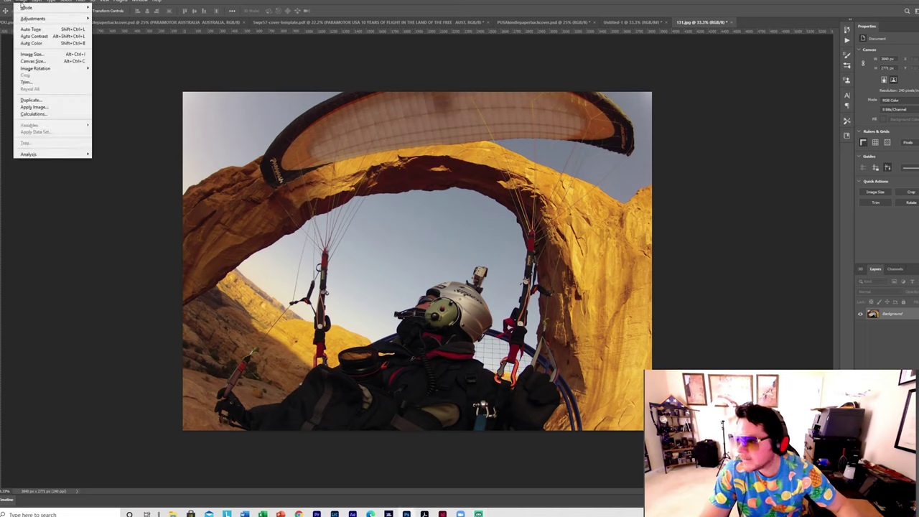
mouse_move(28, 22)
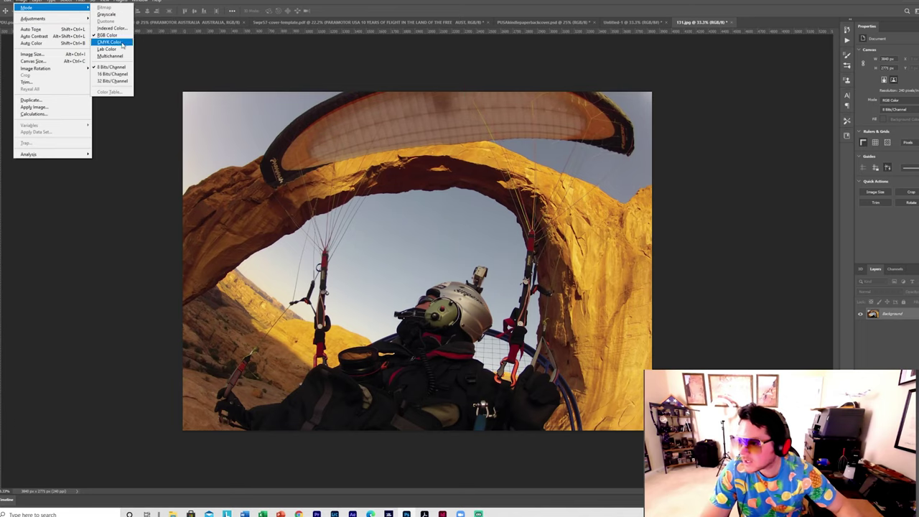
left_click(483, 59)
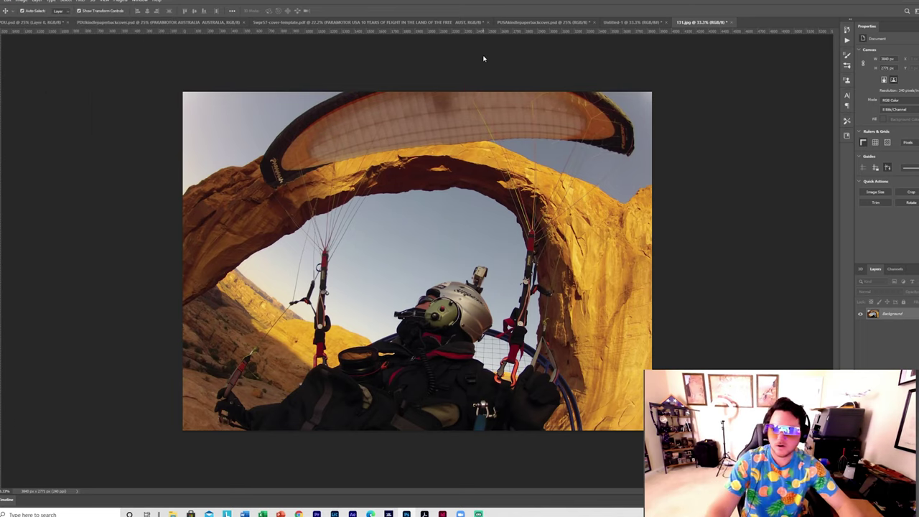
Step: Create an action named "rgb to cmyk" in the Default Actions set and start recording it
left_click(848, 42)
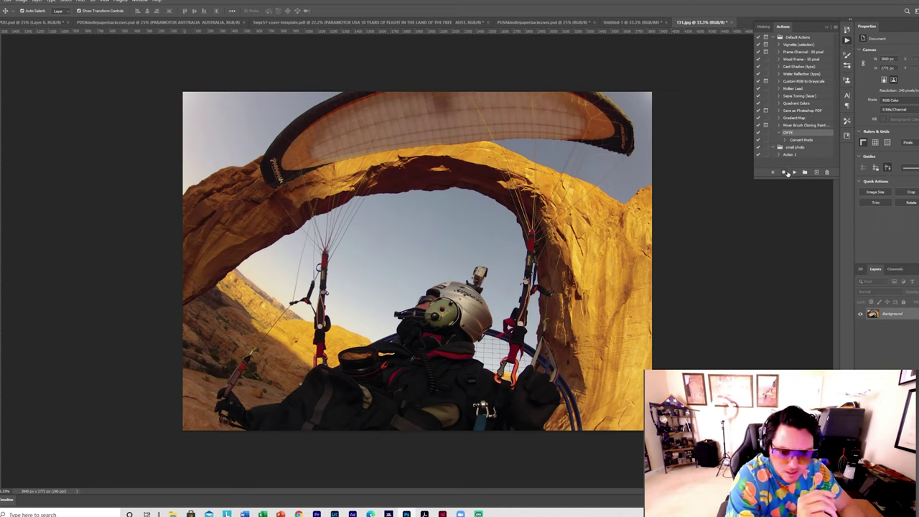
left_click(816, 173)
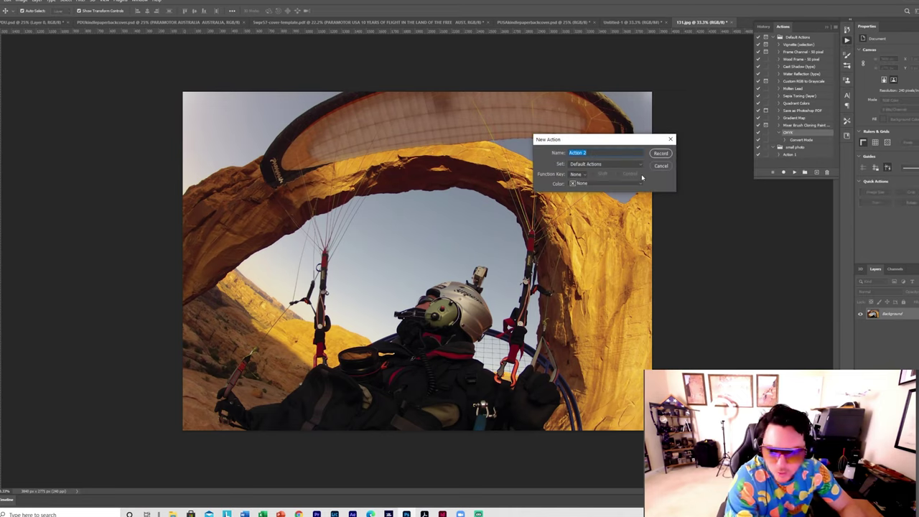
key("BackSpace")
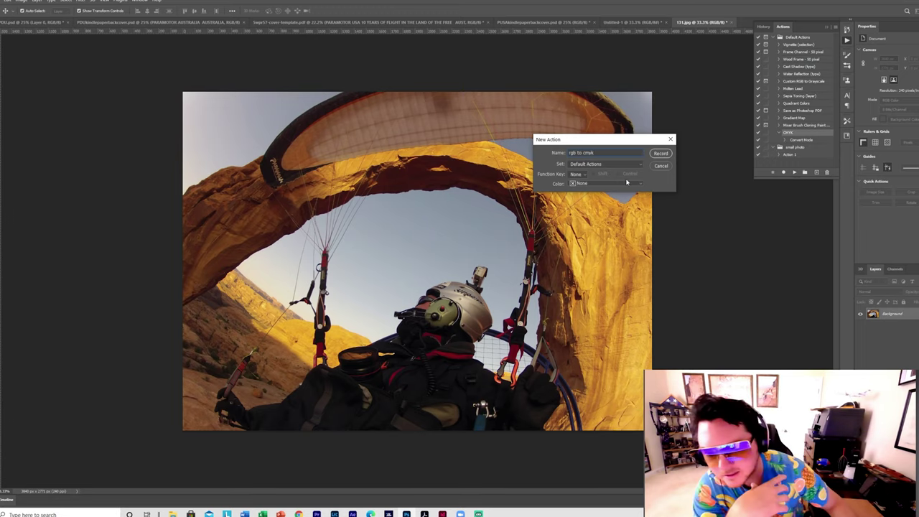
left_click(660, 153)
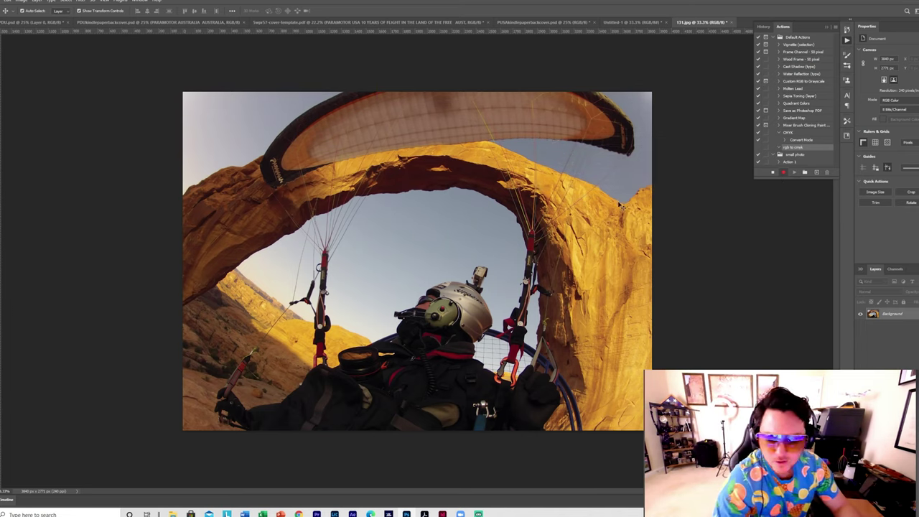
Step: Record the photo's conversion to CMYK Color mode in the action, accepting the profile notice, and stop the recording
left_click(22, 1)
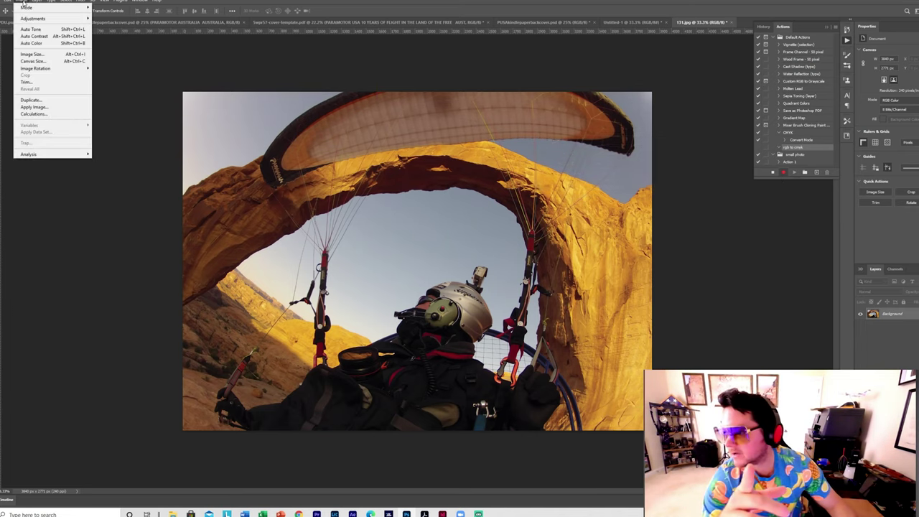
mouse_move(33, 21)
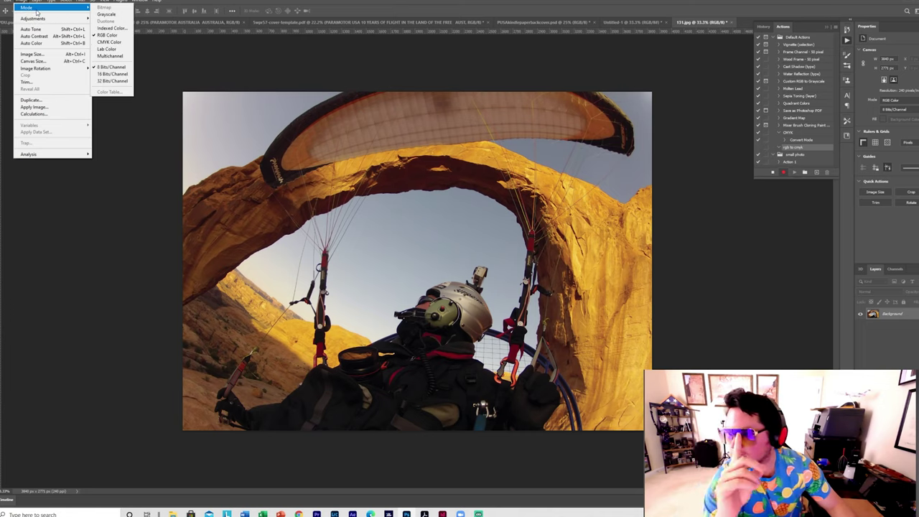
left_click(122, 44)
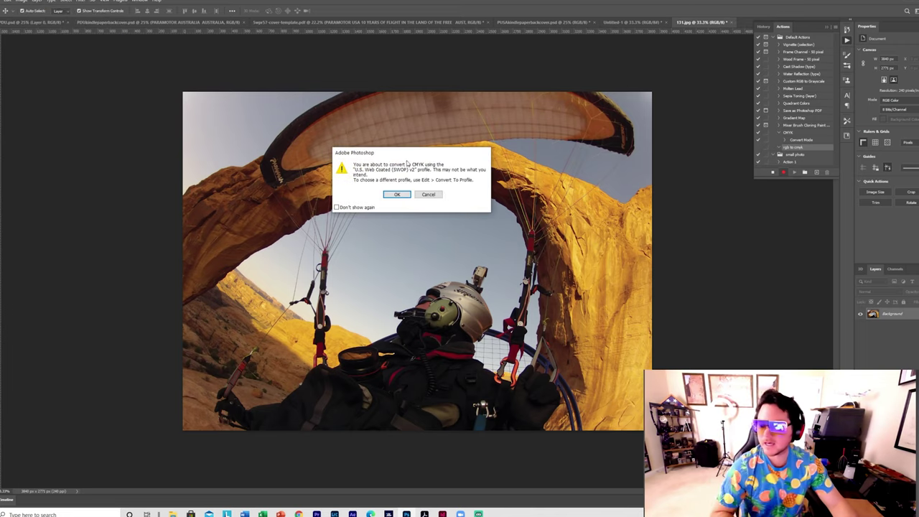
left_click(404, 194)
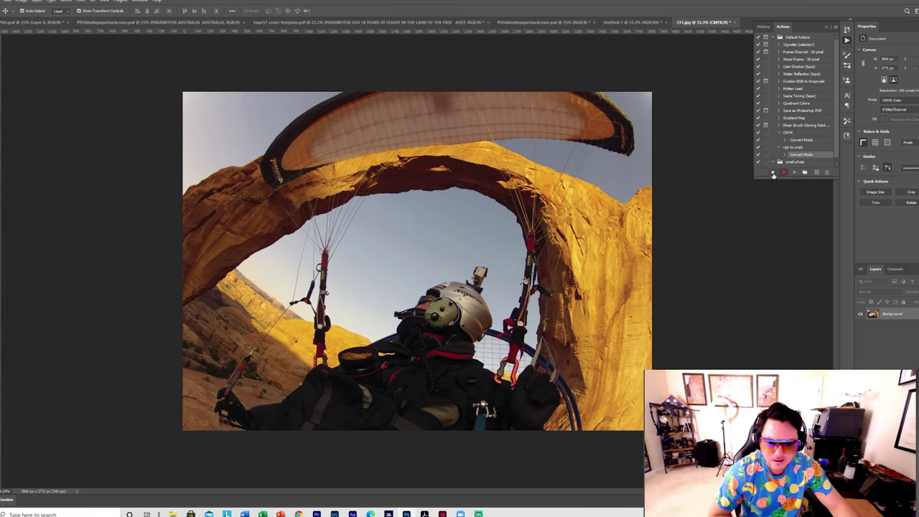
left_click(772, 173)
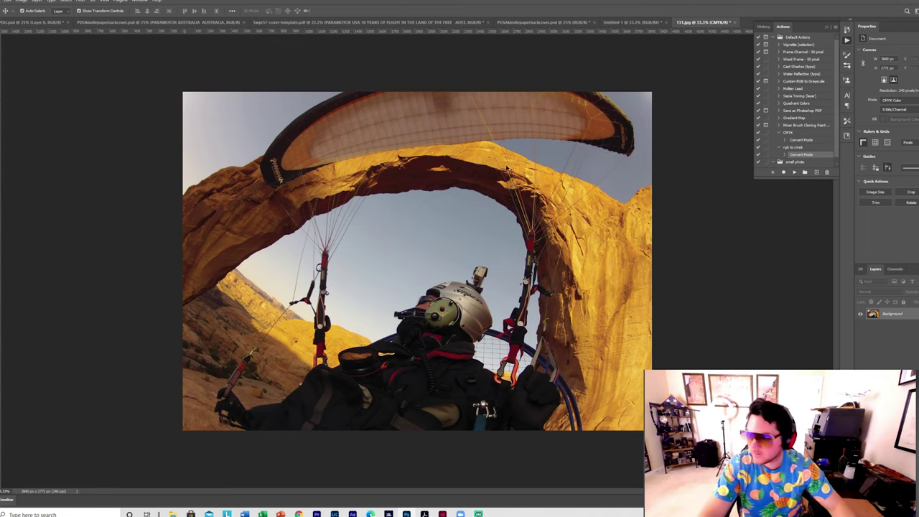
Step: Set up a batch run of the "rgb to cmyk" action with the PARAMOTORAUSTRALIA\toconvert folder on drive F as the source
left_click(6, 2)
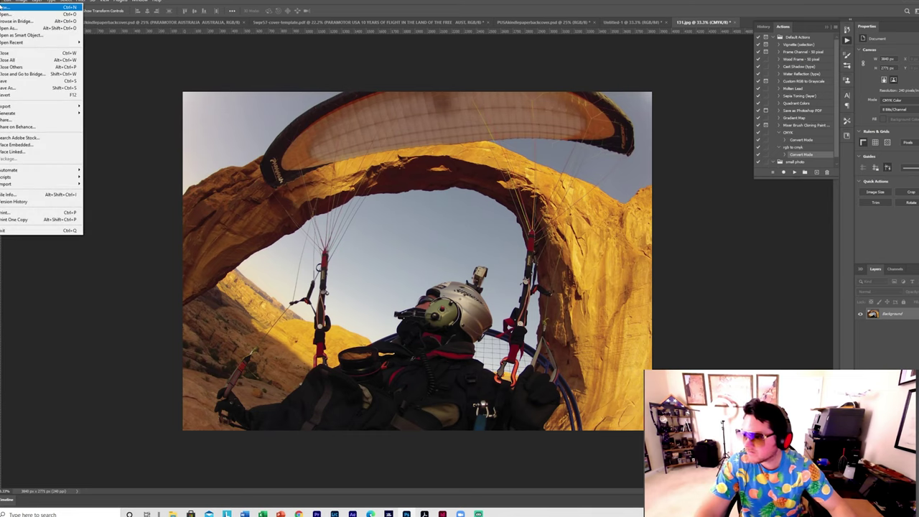
mouse_move(38, 173)
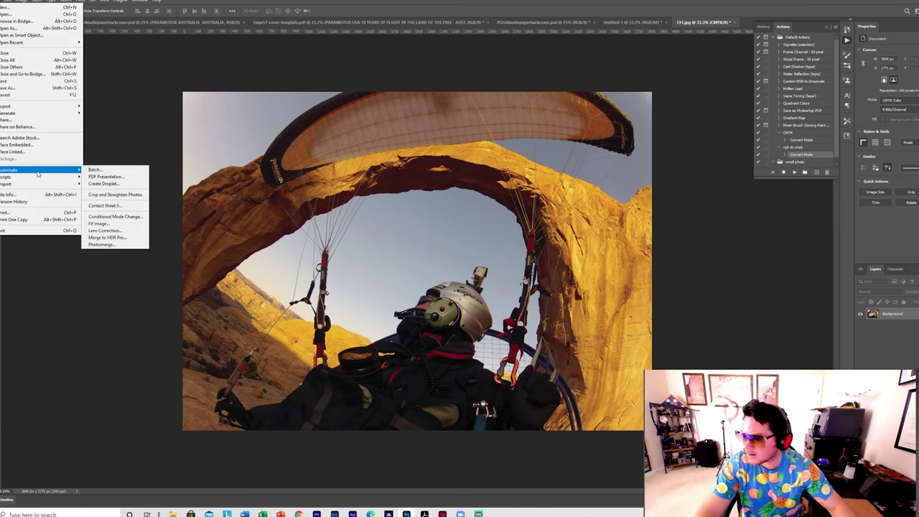
left_click(92, 171)
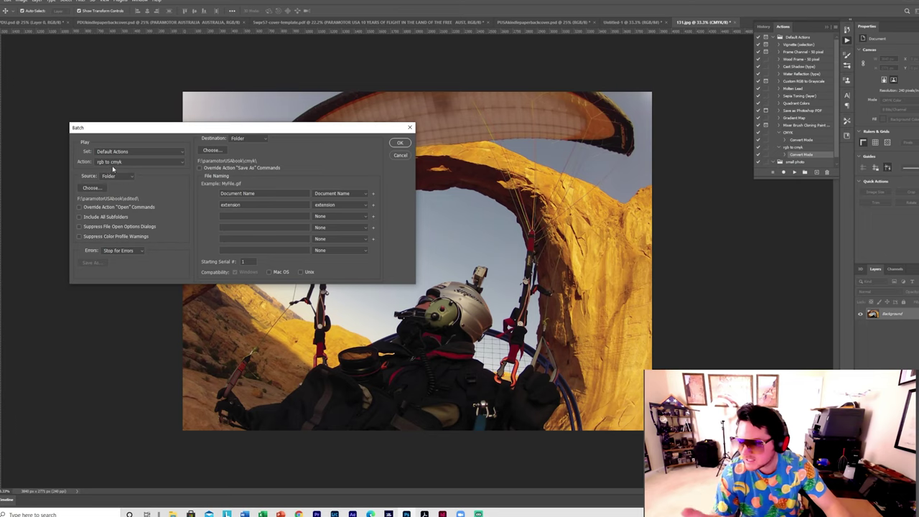
left_click(90, 188)
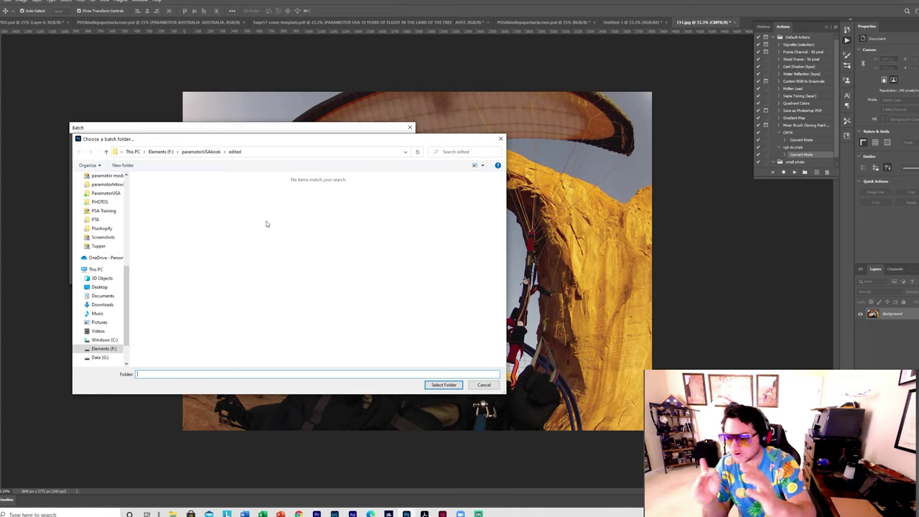
left_click(104, 348)
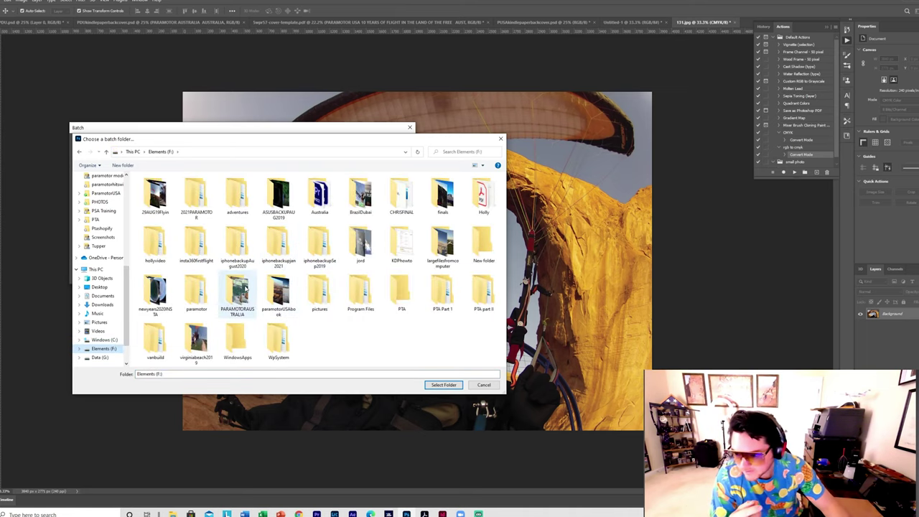
double_click(244, 294)
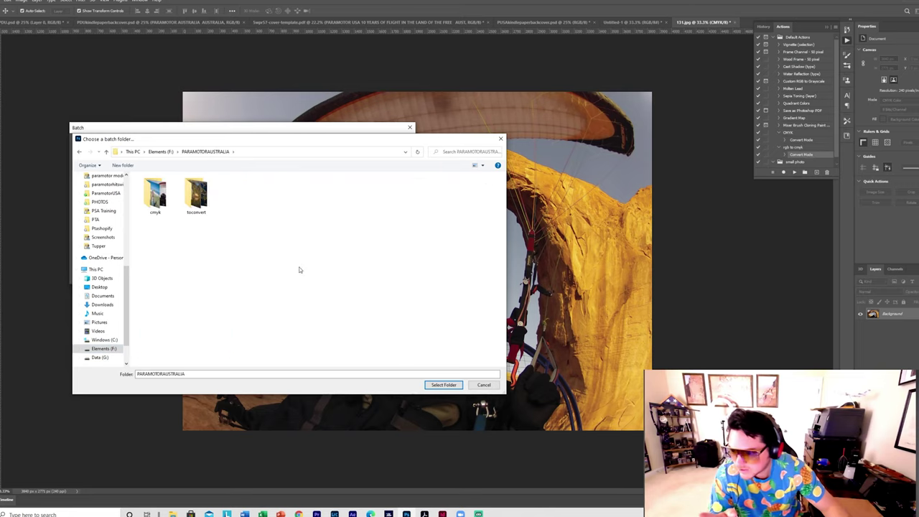
double_click(203, 208)
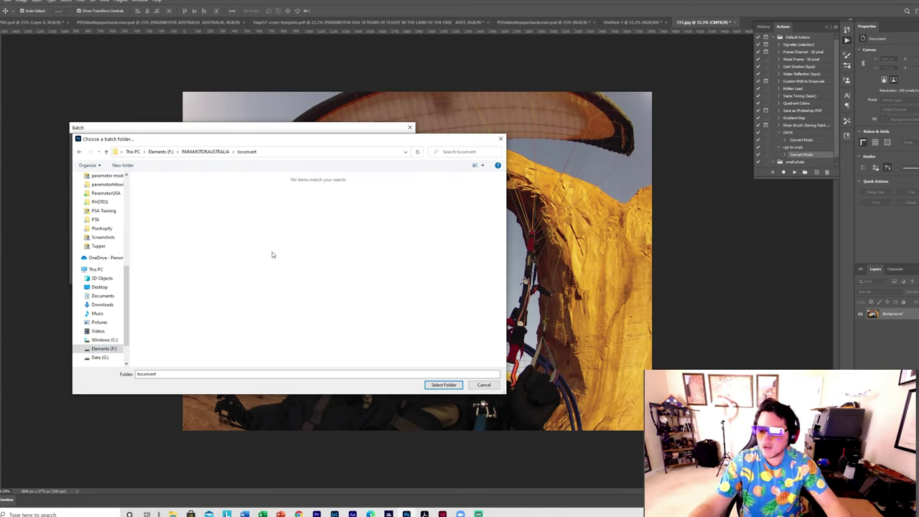
left_click(442, 384)
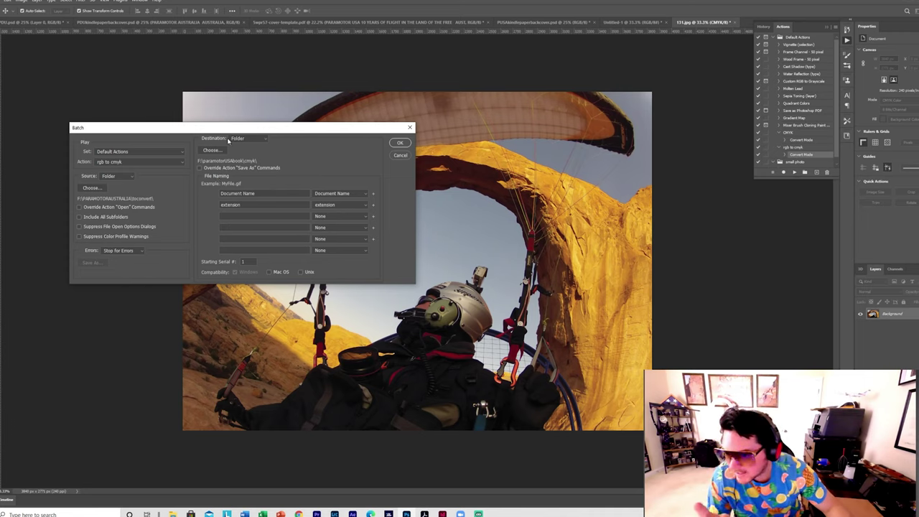
Step: Choose the paramotorUSAbook\cmyk folder as the batch destination and cancel the batch without running it
left_click(209, 151)
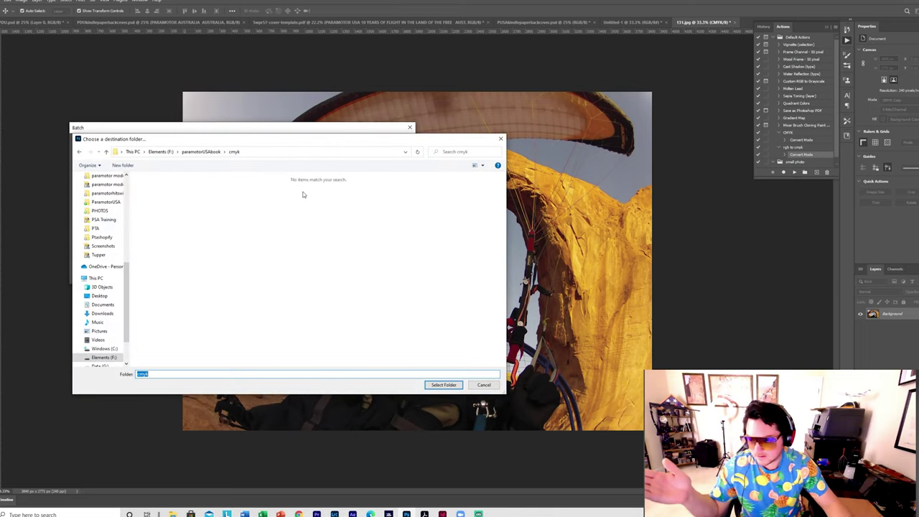
left_click(435, 385)
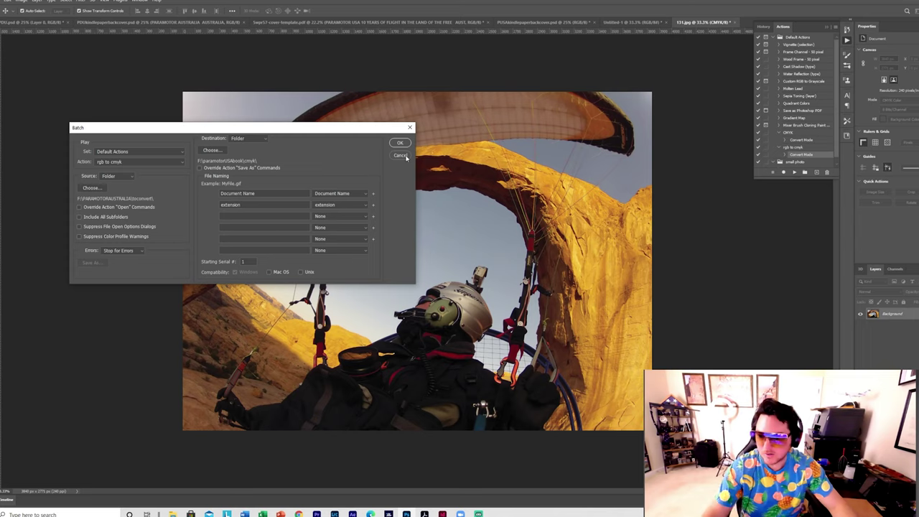
left_click(404, 157)
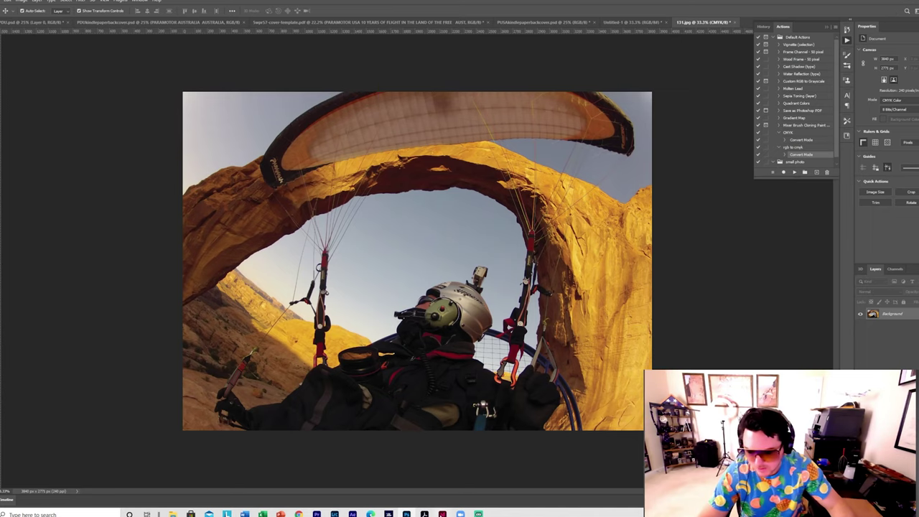
Step: Switch to InDesign and examine the cover image, copyright, title and dedication pages of the PARAMOTOR DOWN UNDER KDP document
left_click(442, 514)
scroll(362, 184, "up", 10)
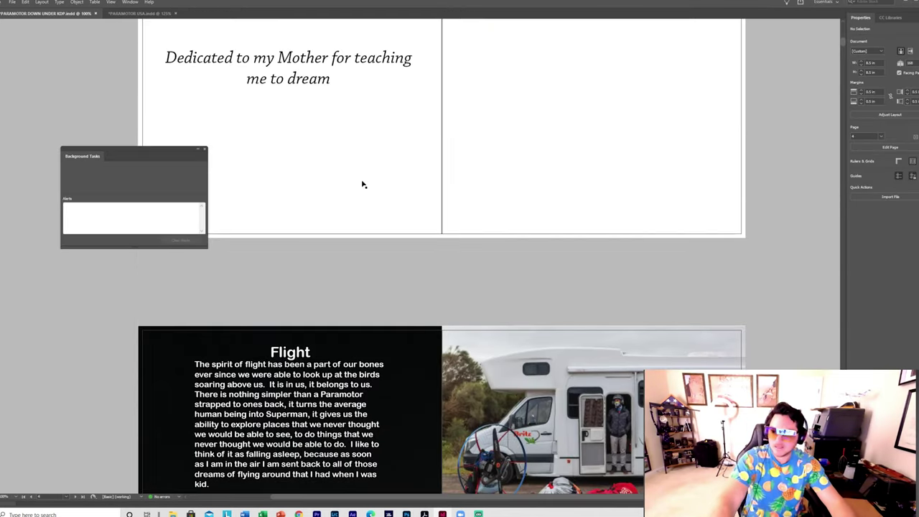
scroll(363, 184, "up", 8)
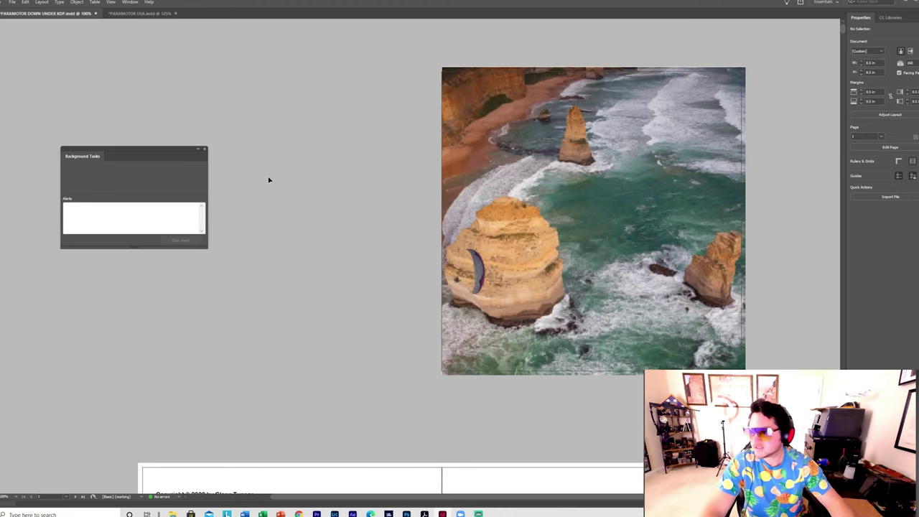
scroll(300, 186, "down", 8)
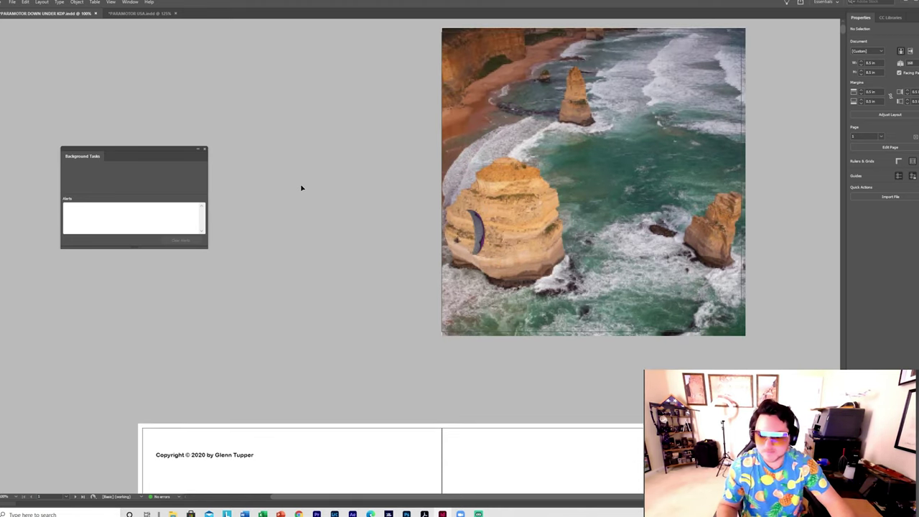
scroll(316, 208, "up", 5)
scroll(329, 210, "up", 3)
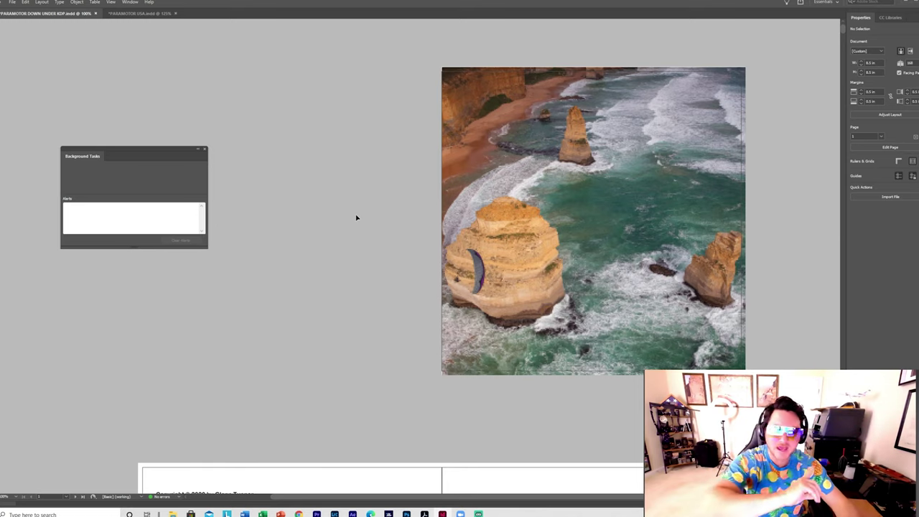
scroll(361, 238, "down", 8)
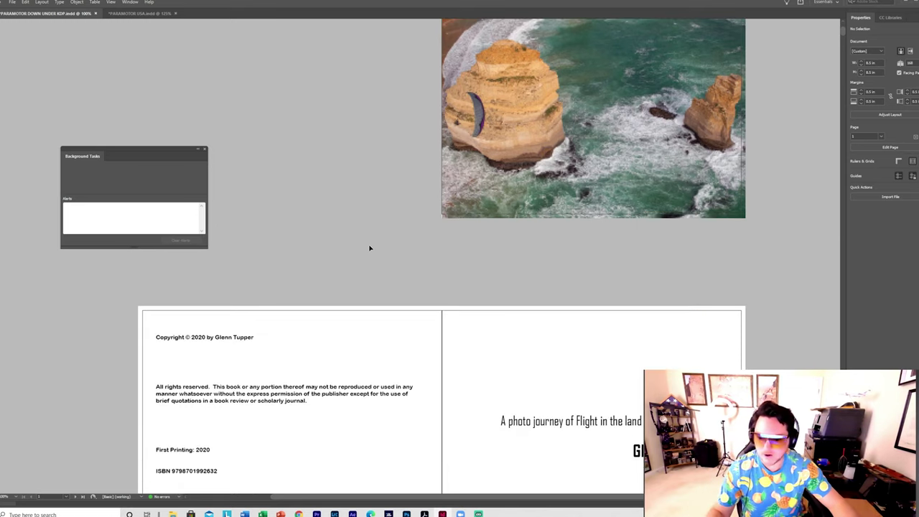
scroll(369, 256, "up", 3)
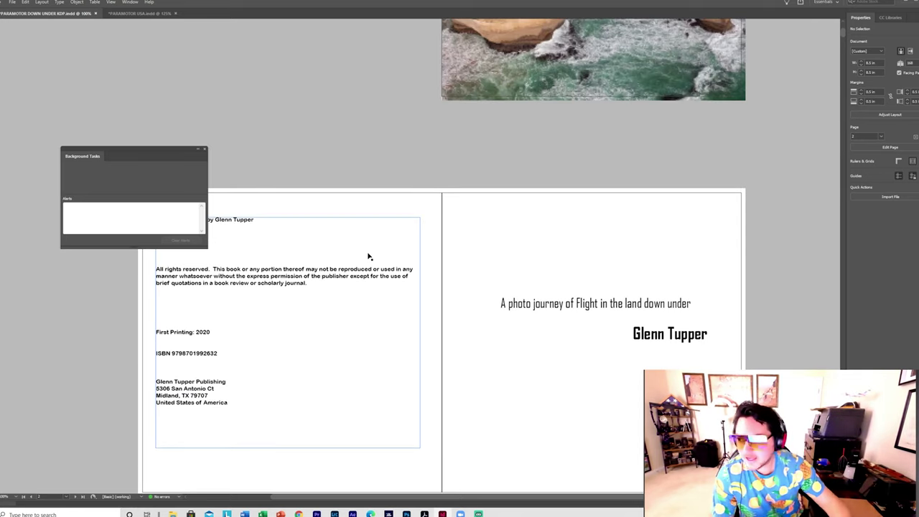
Step: Review the document setup's page size, margins and bleed settings, collapsing and expanding Bleed and Slug, and accept the settings
left_click(13, 3)
mouse_move(39, 14)
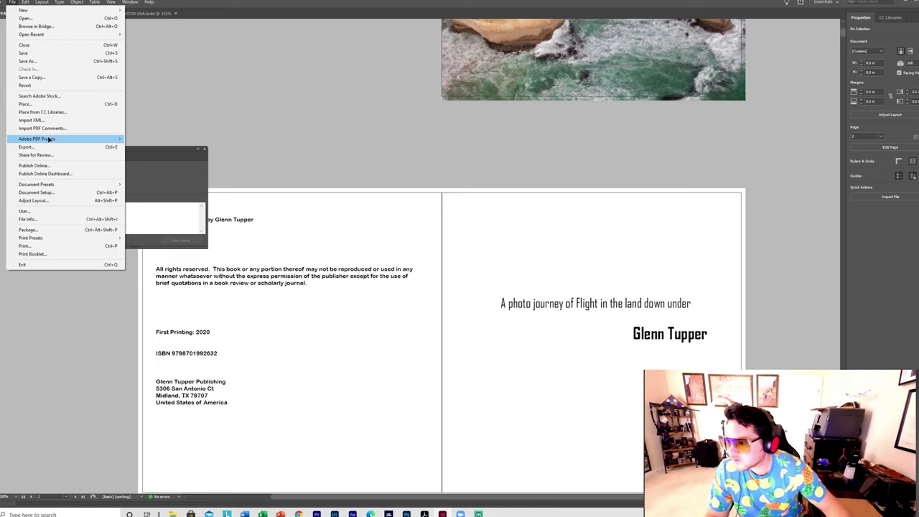
left_click(56, 192)
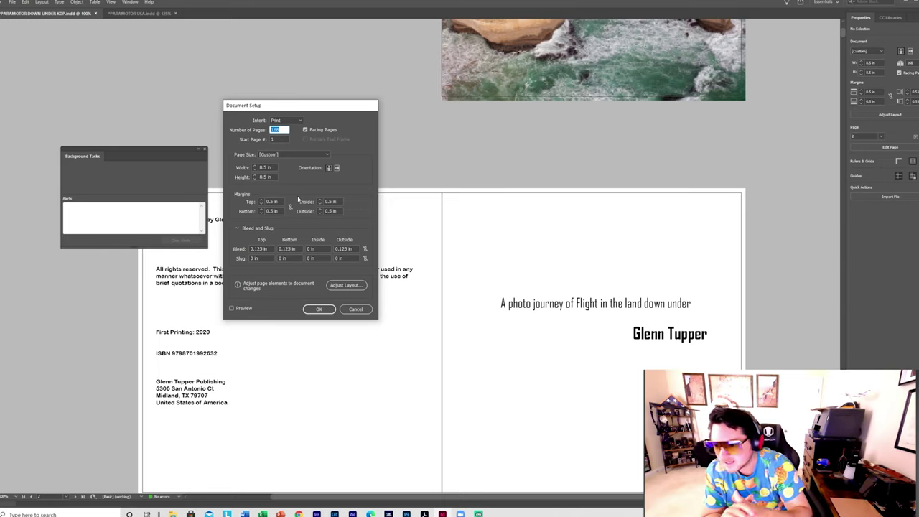
left_click(244, 229)
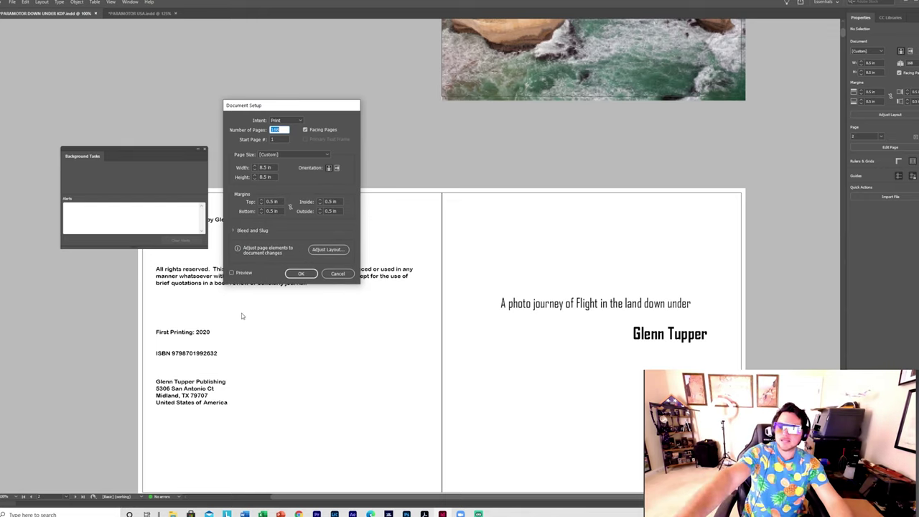
left_click(234, 230)
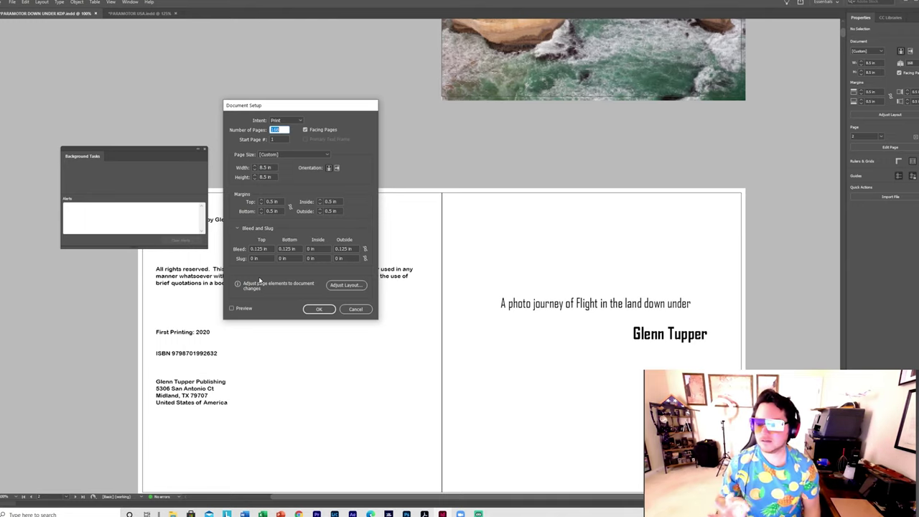
left_click(319, 309)
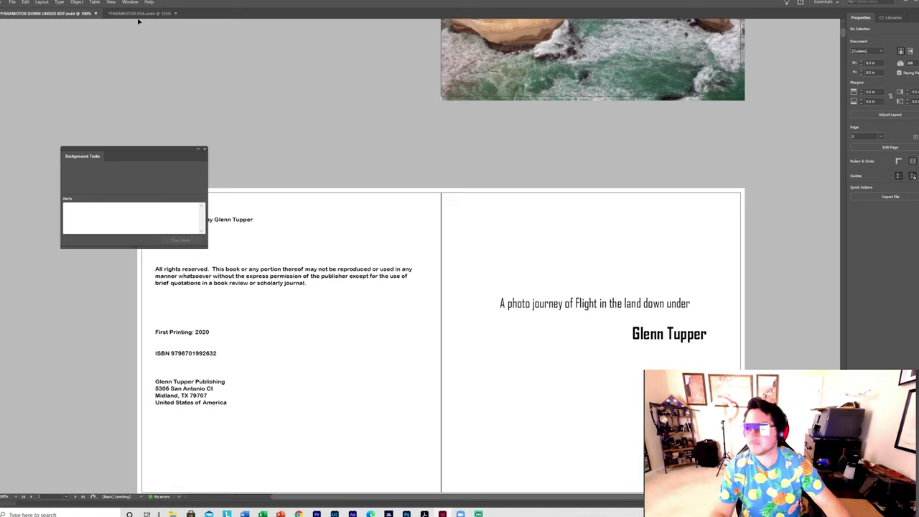
Step: Switch the screen mode to Normal and look over the copyright, title, dedication and Flight spreads with their guides
left_click(111, 2)
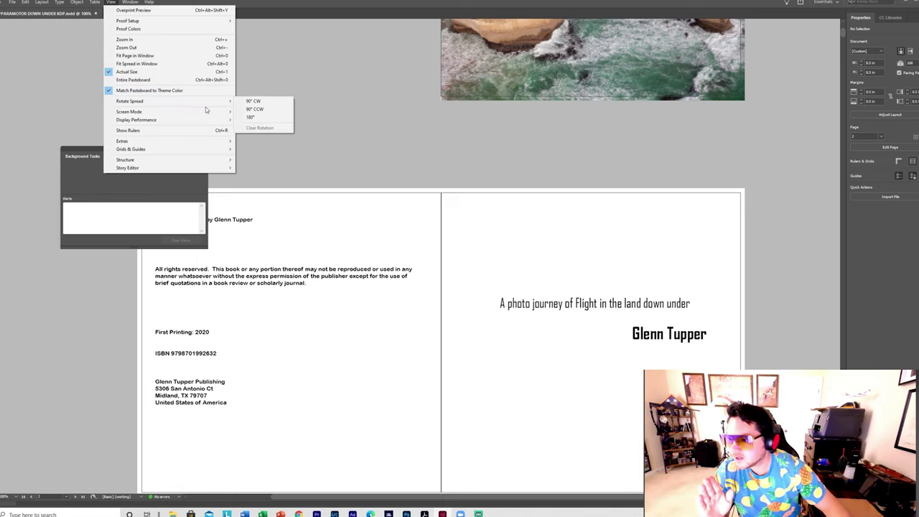
mouse_move(204, 112)
left_click(257, 112)
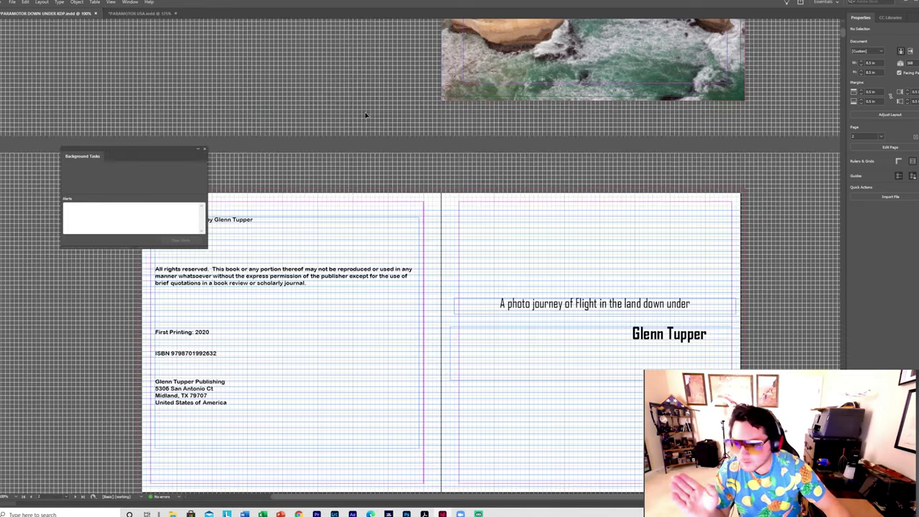
scroll(515, 208, "down", 2)
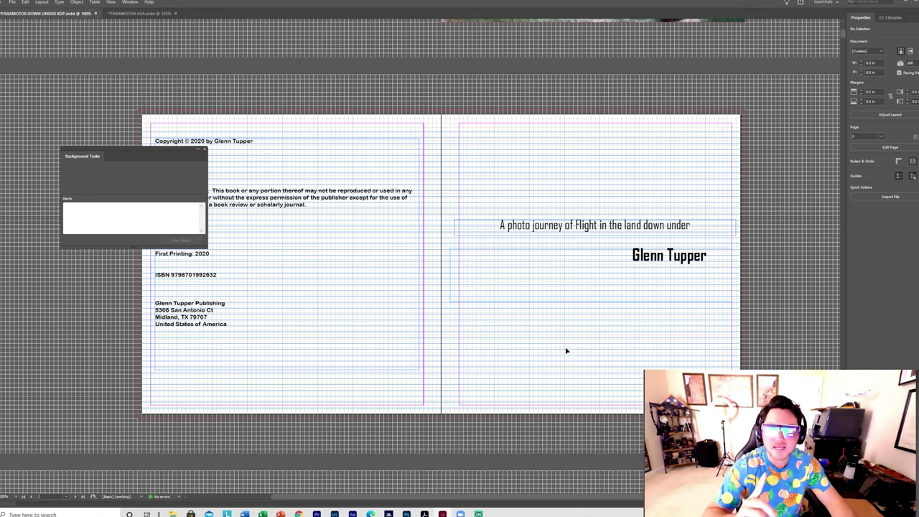
scroll(547, 323, "down", 5)
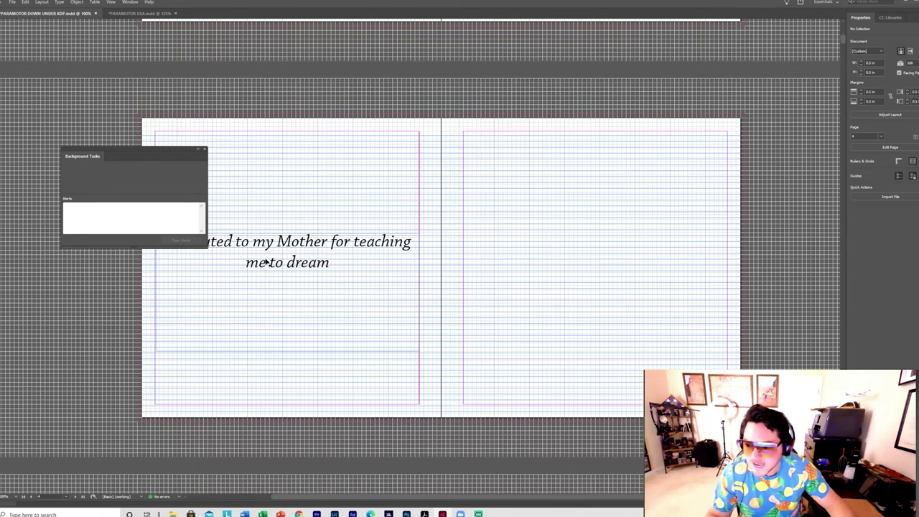
scroll(370, 278, "down", 2)
scroll(370, 278, "down", 3)
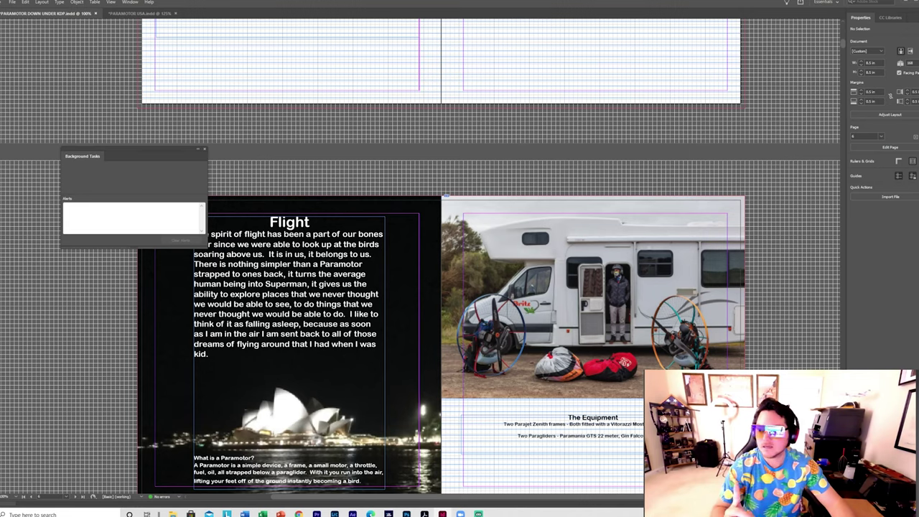
Step: Reapply the Normal screen mode and examine the spreads from Flight through First Class against their margin and bleed guides
left_click(110, 2)
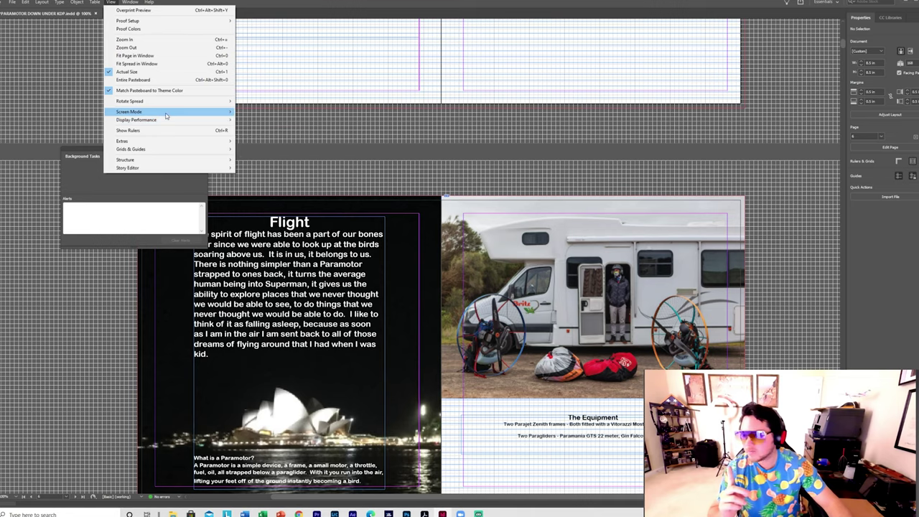
mouse_move(167, 115)
left_click(253, 112)
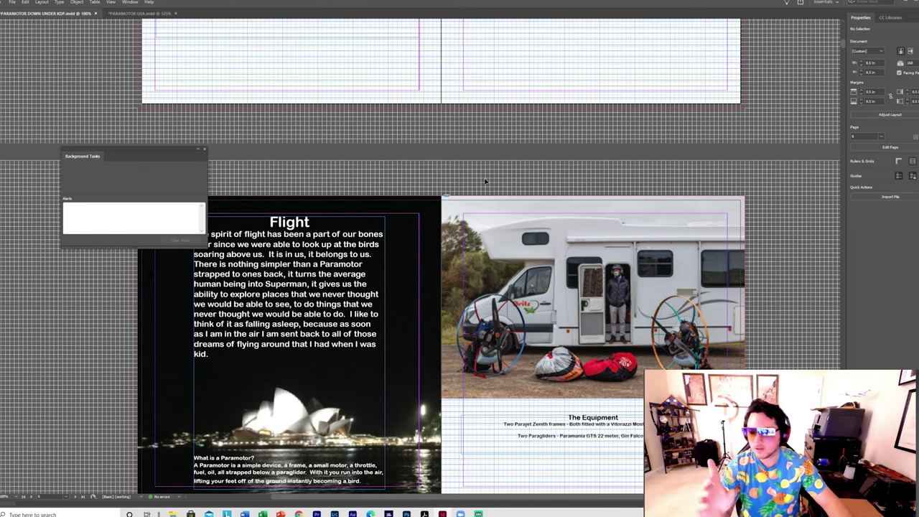
scroll(529, 209, "down", 2)
scroll(529, 209, "down", 1)
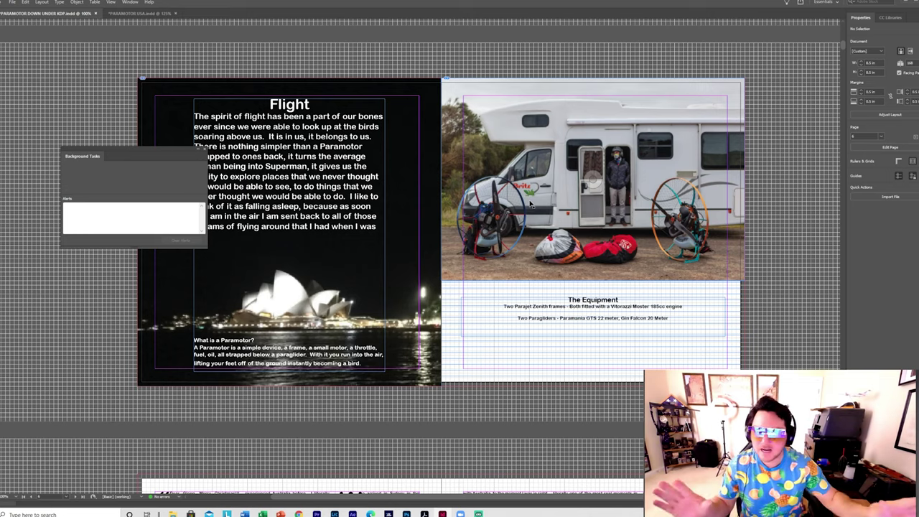
scroll(531, 222, "down", 2)
scroll(531, 222, "down", 15)
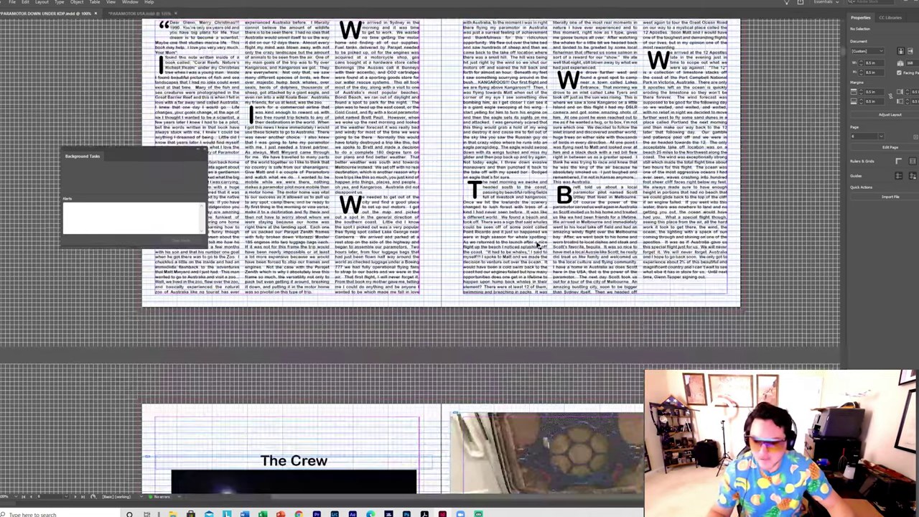
scroll(537, 242, "up", 4)
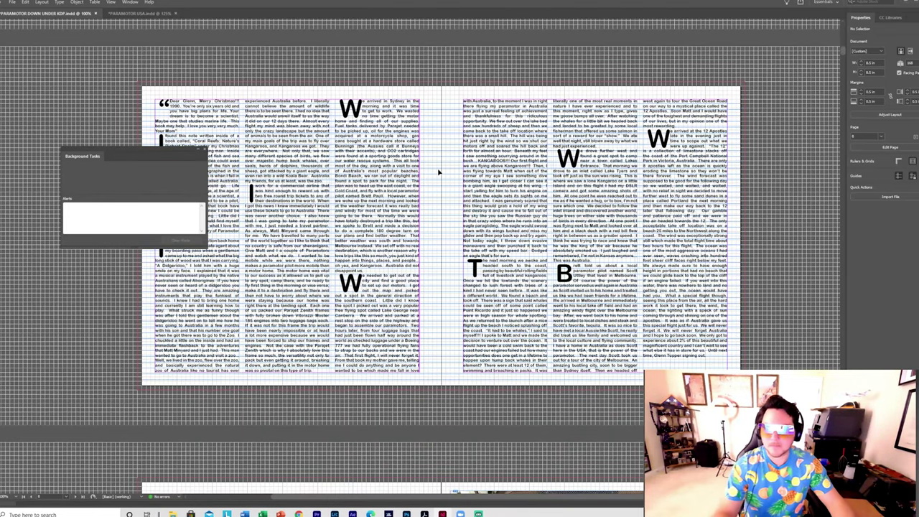
scroll(438, 171, "down", 12)
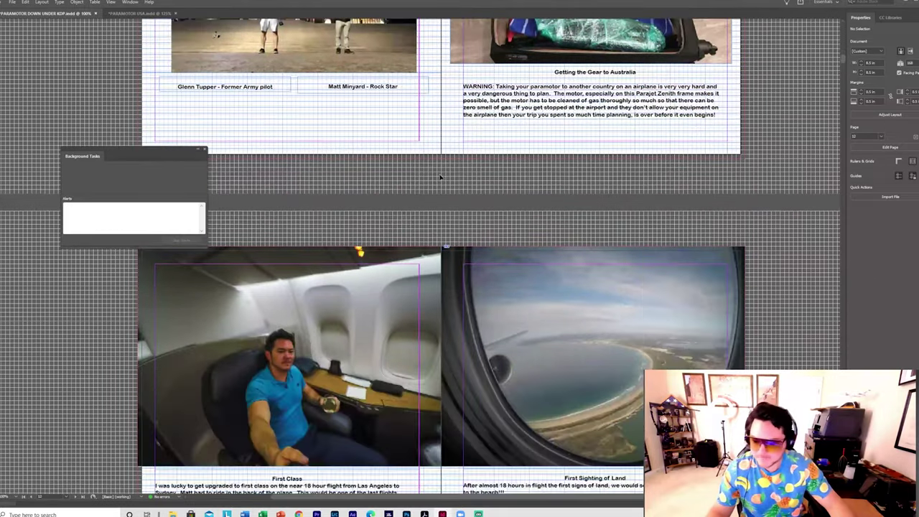
scroll(440, 177, "down", 4)
scroll(440, 179, "up", 2)
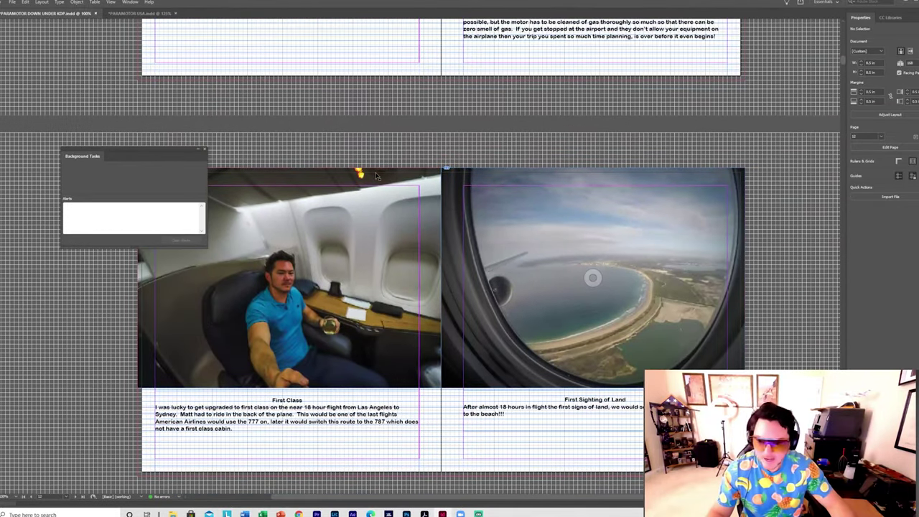
Step: Switch the document's screen mode to Bleed
left_click(111, 3)
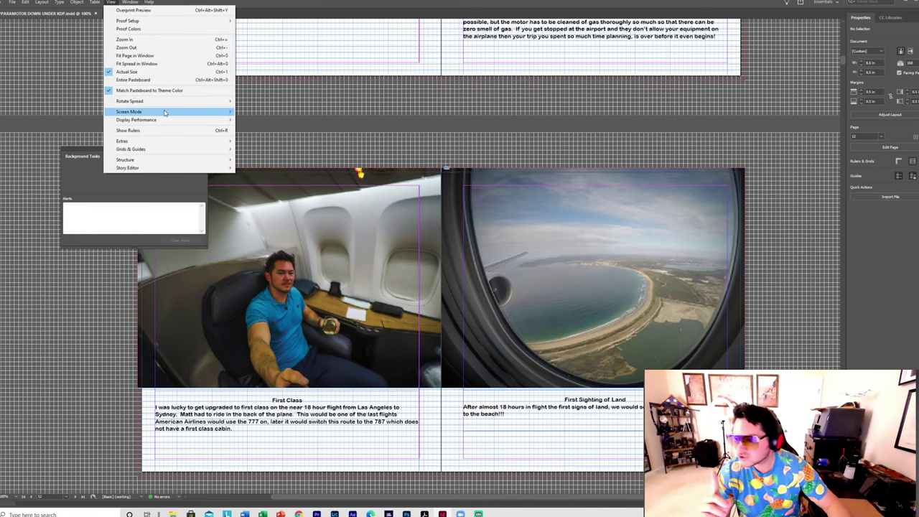
mouse_move(167, 113)
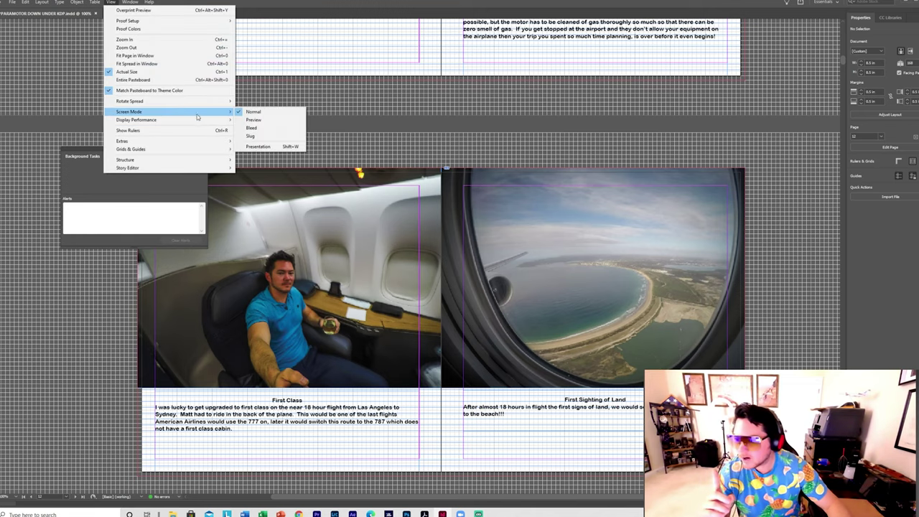
left_click(252, 128)
Step: Pull the First Sighting of Land photo's outer edge inward to 8.42 in wide, and extend it back to the bleed edge at 8.625 in
scroll(634, 224, "down", 4)
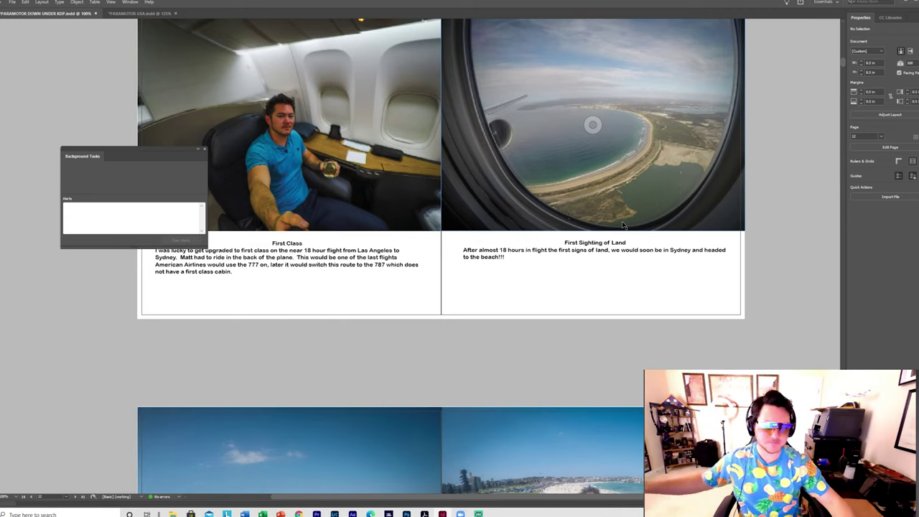
scroll(560, 220, "down", 2)
scroll(575, 223, "up", 5)
left_click(694, 228)
double_click(646, 227)
left_click_drag(744, 238, 737, 238)
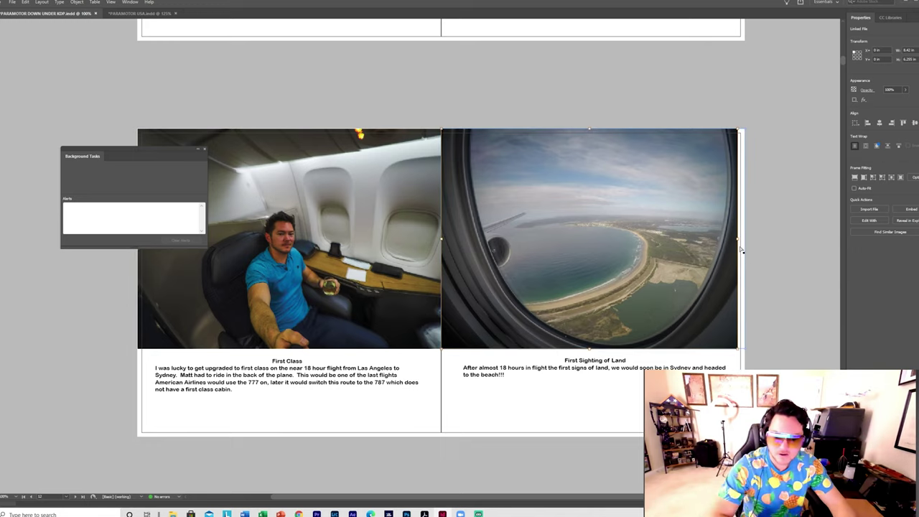
left_click(740, 245)
left_click_drag(737, 240, 744, 241)
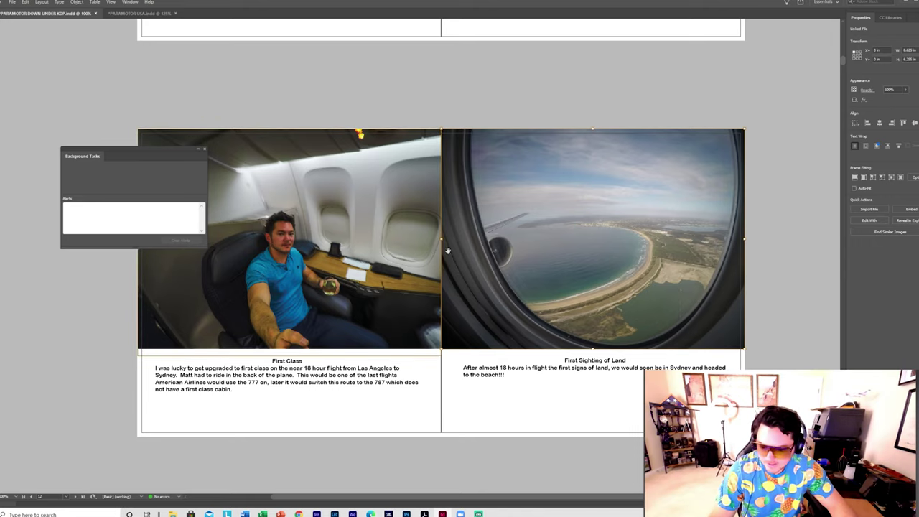
Step: Undo the last change to the First Class photo's image and stretch its inner edge past the spine gap to 8.632 in wide
scroll(444, 244, "up", 3)
scroll(446, 243, "up", 5)
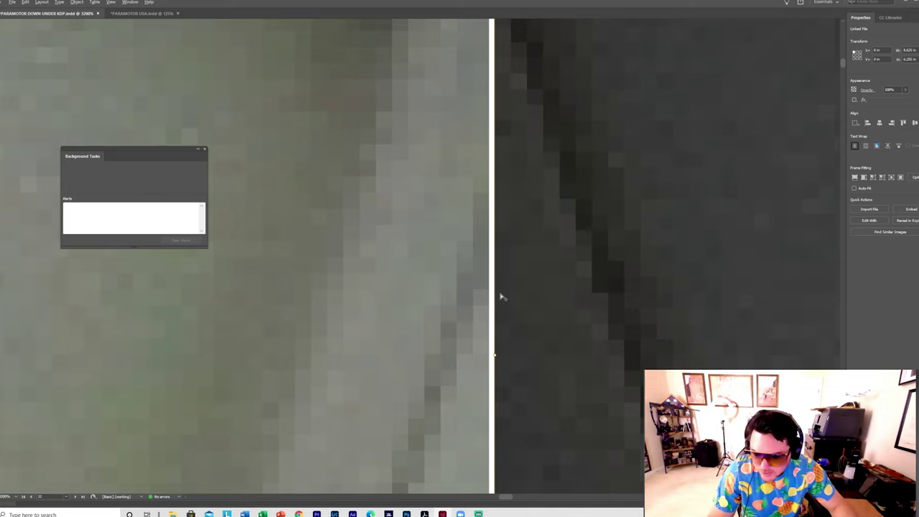
scroll(500, 309, "down", 4)
scroll(500, 312, "down", 3)
scroll(500, 313, "up", 8)
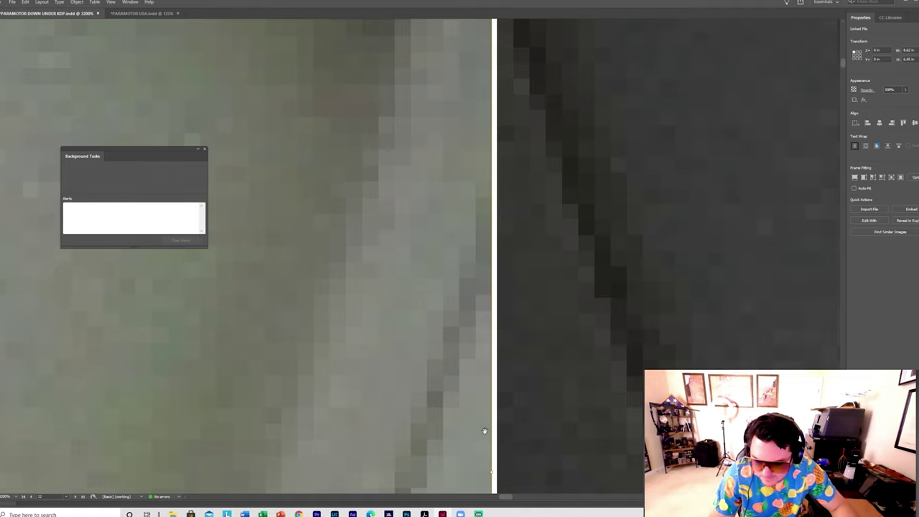
scroll(486, 431, "down", 2)
left_click(494, 350)
key("ctrl+z")
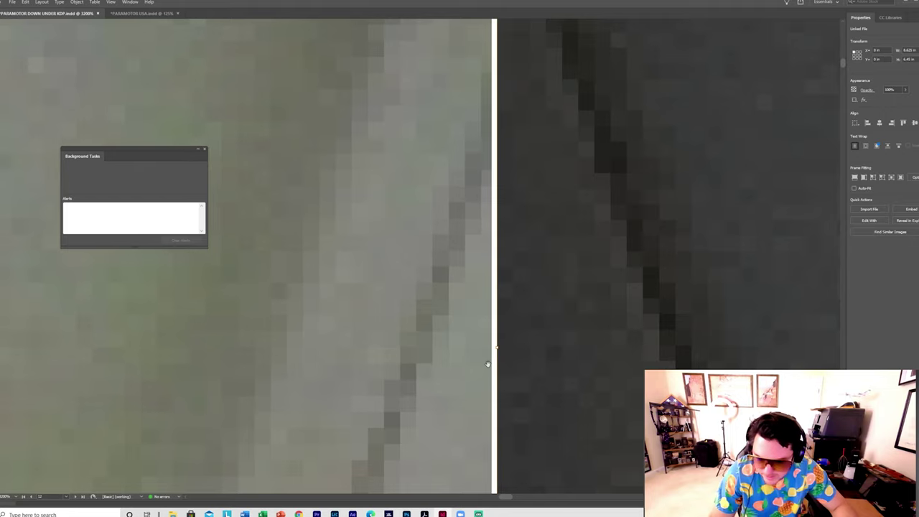
left_click_drag(501, 353, 507, 349)
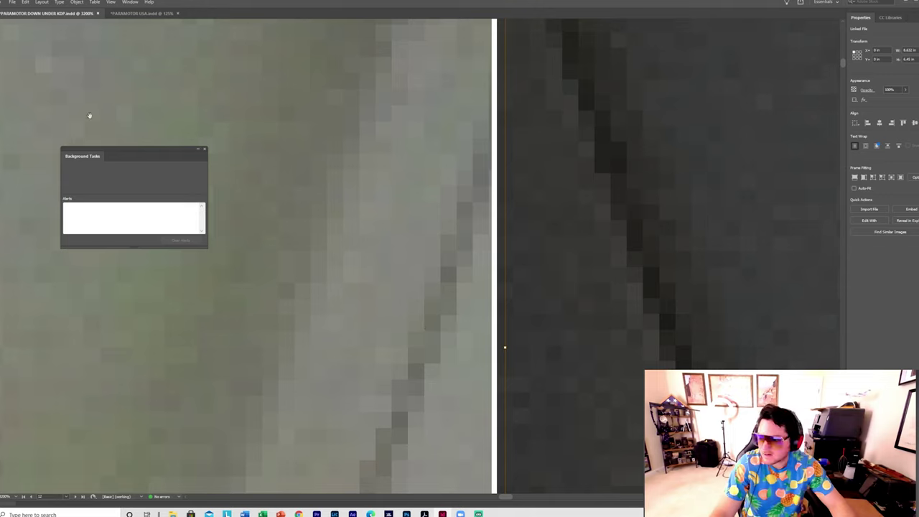
Step: Widen the First Class photo's frame to 8.625 in so its inner edge closes the gap at the spine
left_click(243, 256)
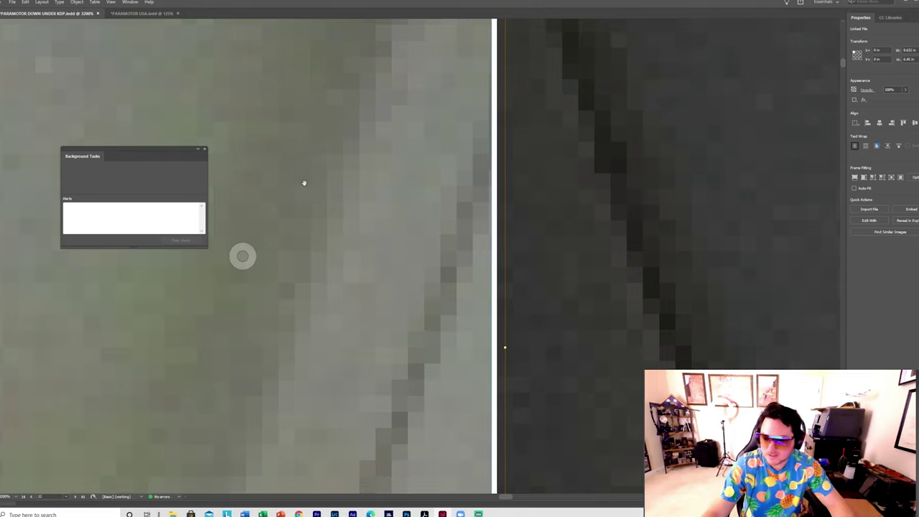
scroll(406, 281, "down", 5)
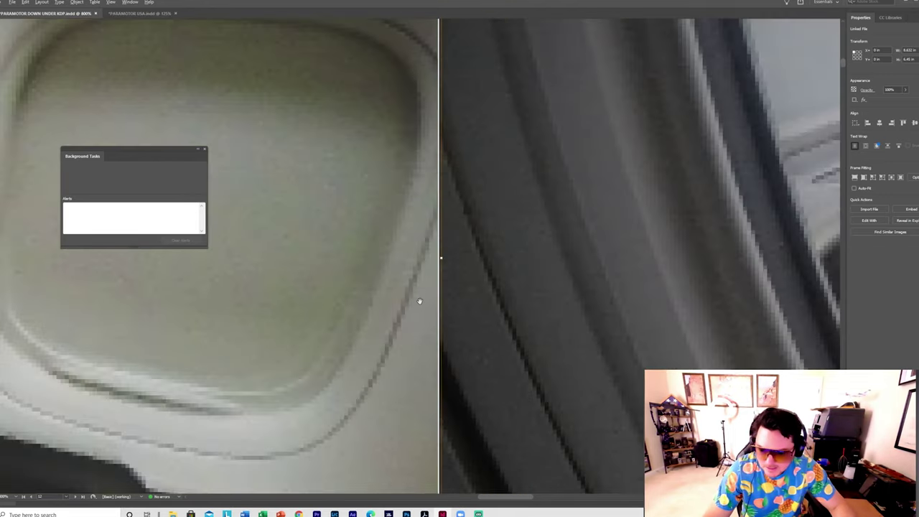
scroll(406, 293, "down", 3)
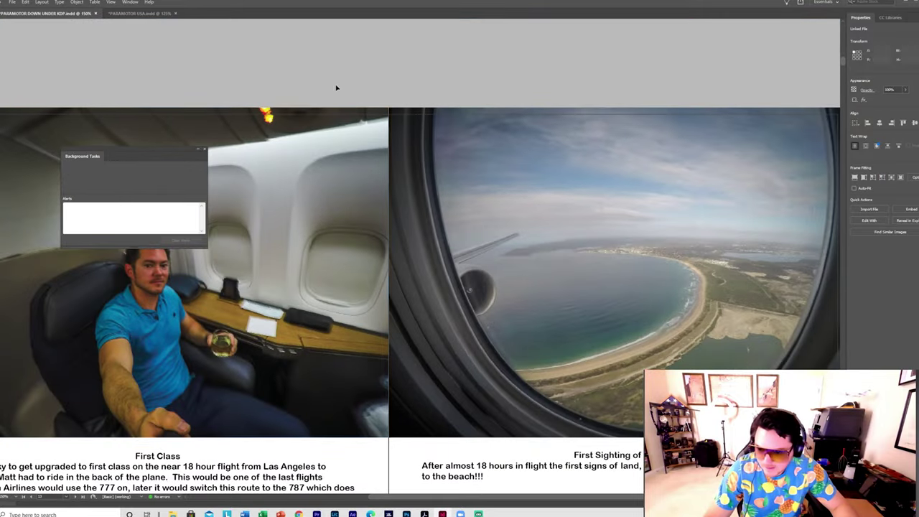
left_click(325, 203)
scroll(412, 279, "up", 6)
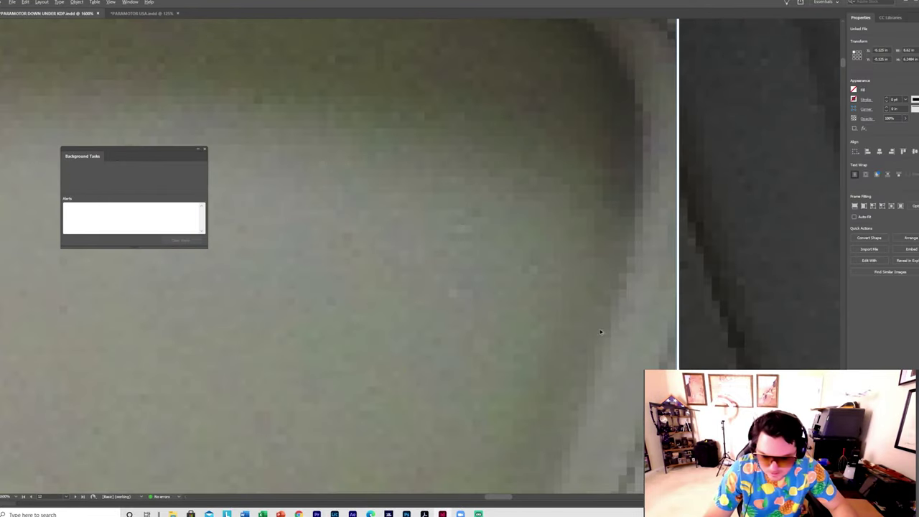
scroll(701, 256, "up", 2)
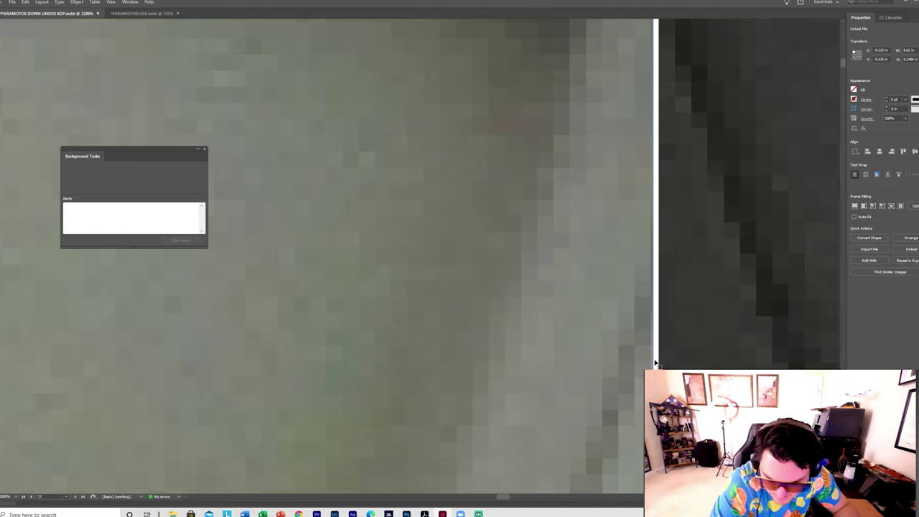
left_click_drag(655, 362, 659, 362)
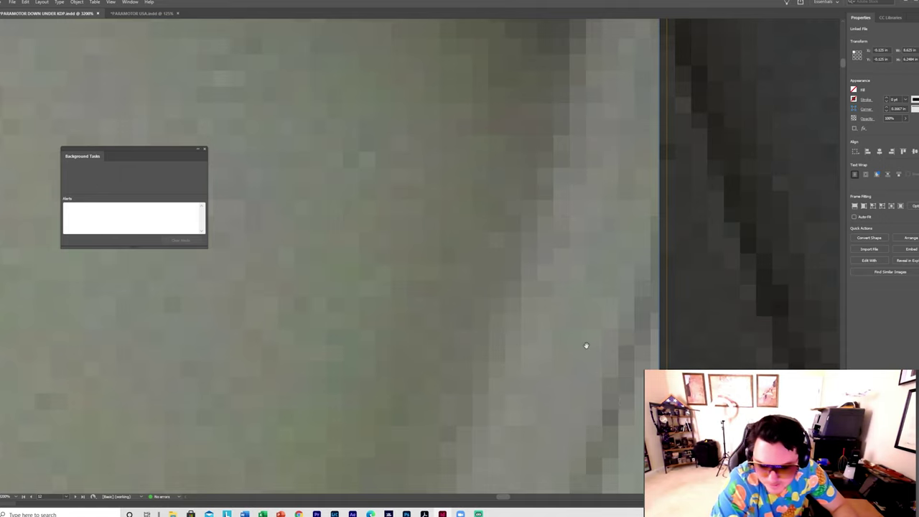
Step: Resize the image inside the First Class photo's frame to 8.625 in wide so it meets the spine
double_click(648, 366)
scroll(632, 359, "down", 1)
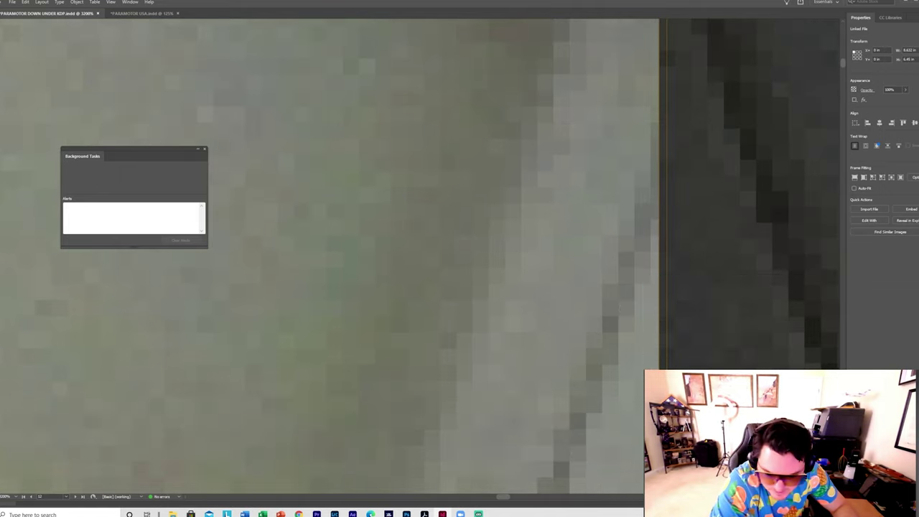
key("Left")
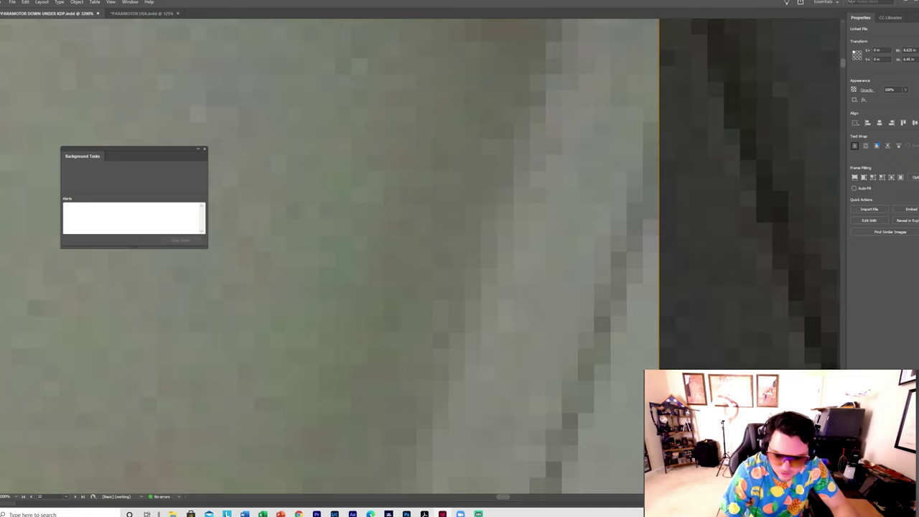
scroll(422, 361, "down", 10)
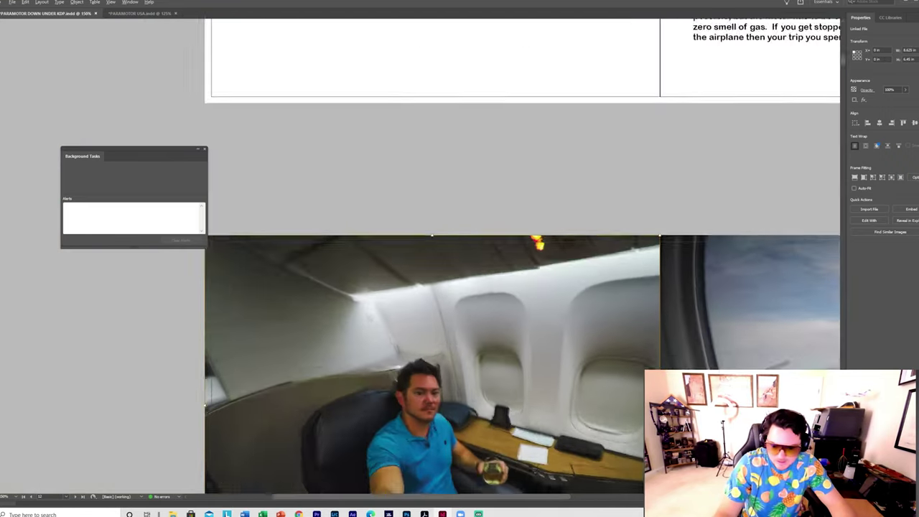
Step: Examine the full-spread harbour photos after the First Class page for how they cross the spine and reach the bleed edges
scroll(422, 362, "up", 3)
scroll(422, 362, "down", 3)
scroll(416, 364, "down", 10)
scroll(414, 365, "down", 6)
scroll(415, 365, "up", 3)
scroll(414, 364, "up", 1)
scroll(579, 323, "up", 4)
scroll(580, 323, "down", 4)
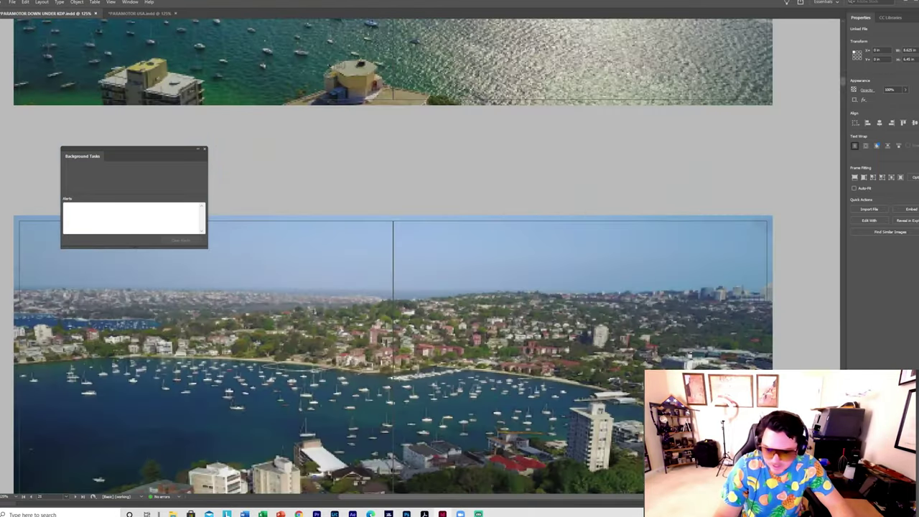
scroll(580, 323, "up", 1)
scroll(474, 327, "down", 1)
scroll(470, 326, "up", 1)
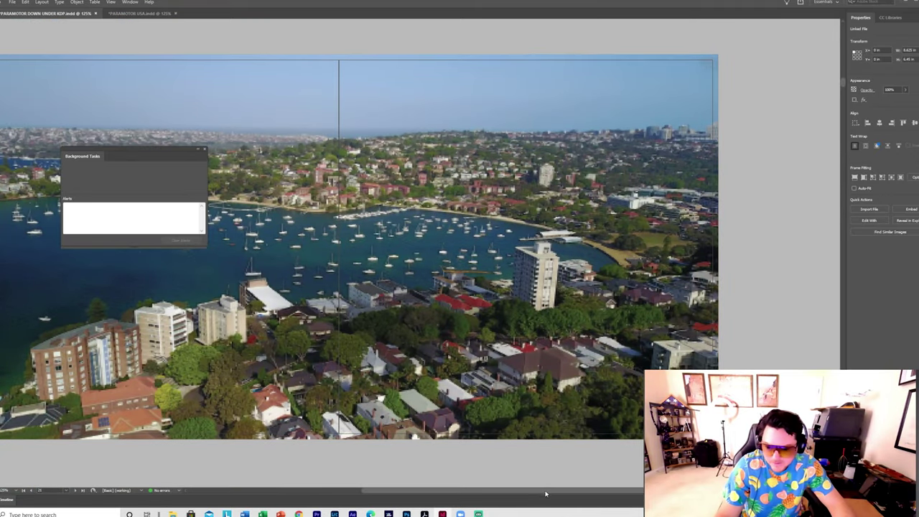
key("ctrl+equal")
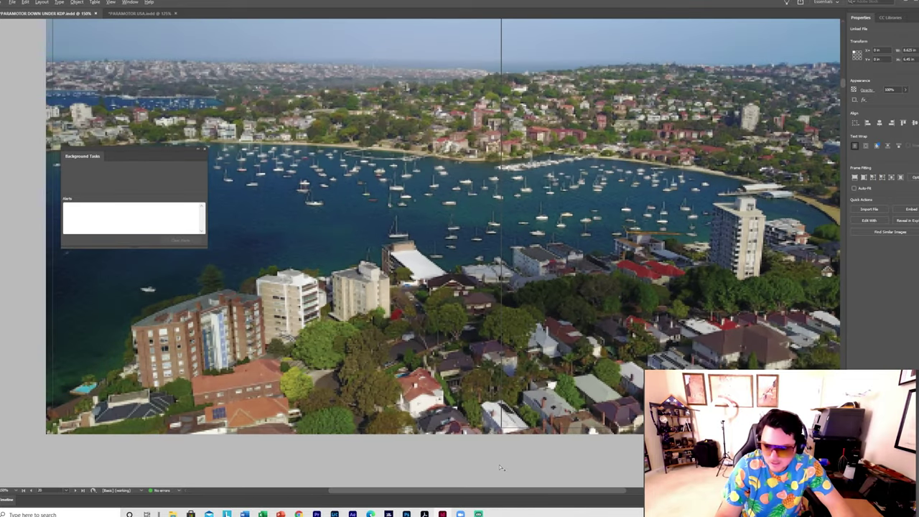
key("ctrl+minus")
key("ctrl+minus")
key("ctrl+minus")
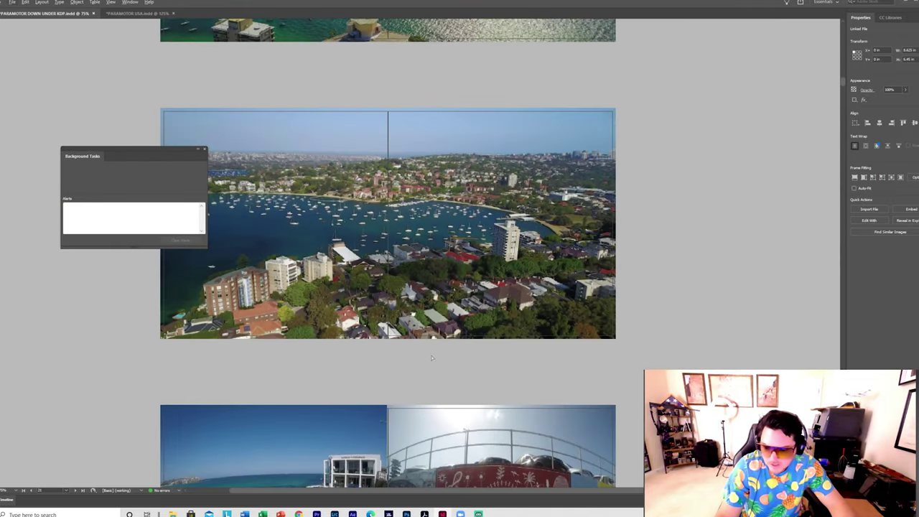
scroll(432, 357, "up", 3)
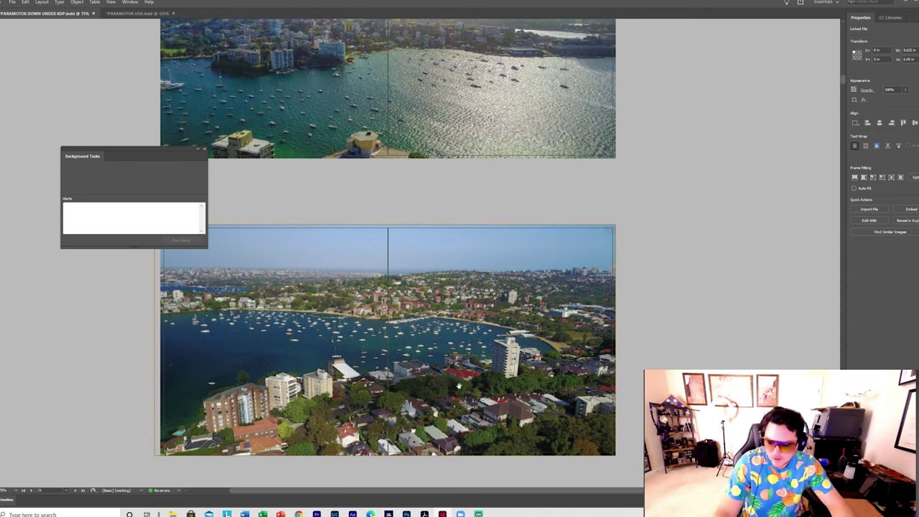
key("ctrl+minus")
key("ctrl+minus")
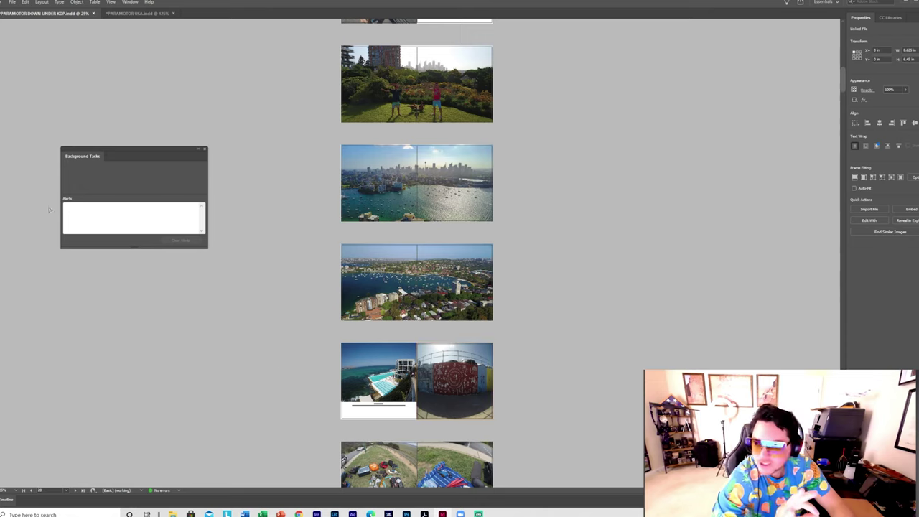
Step: Check the spreads with guides in Normal screen mode and return the display to Bleed mode
left_click(110, 3)
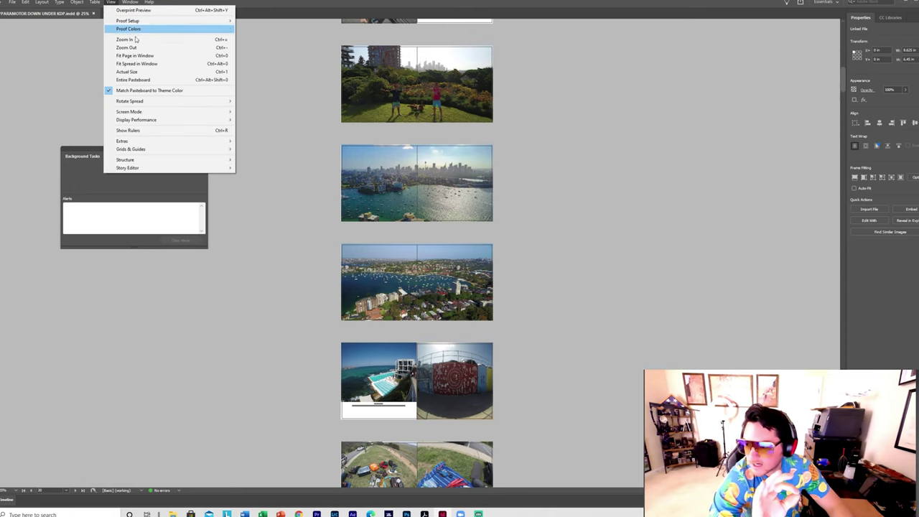
mouse_move(159, 118)
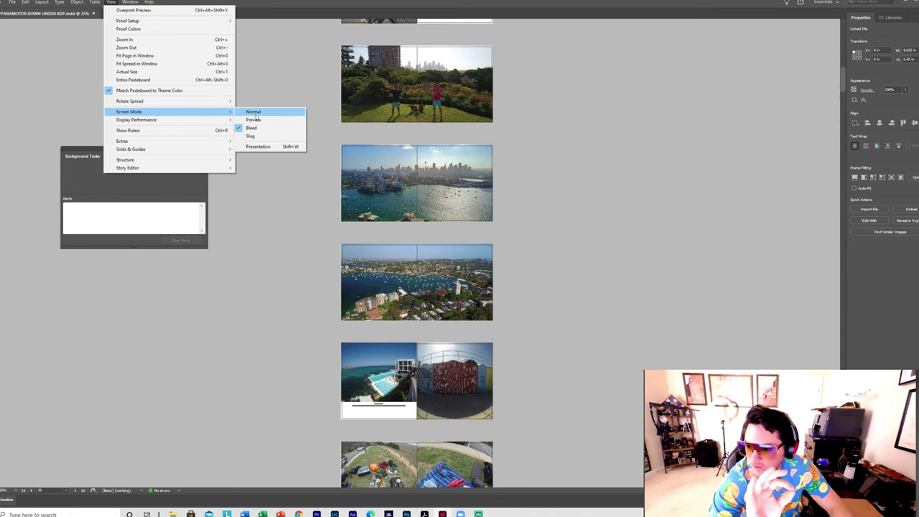
left_click(253, 112)
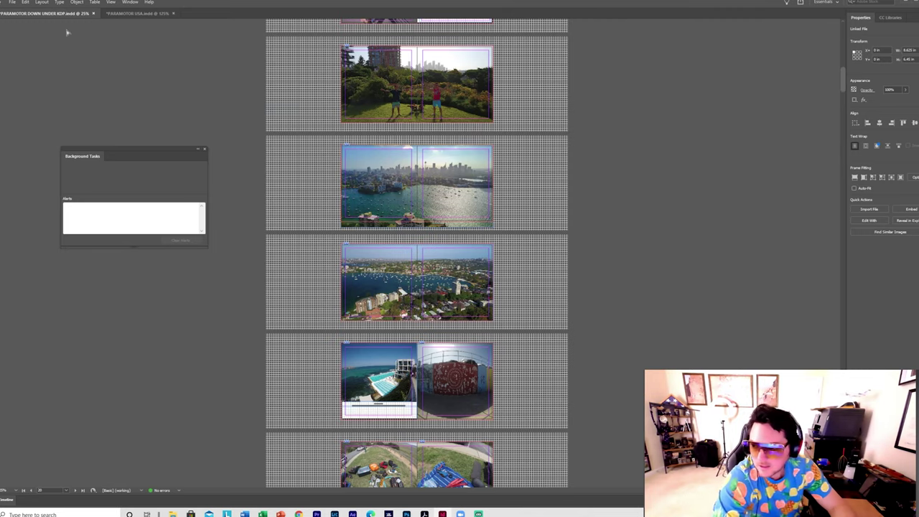
left_click(97, 4)
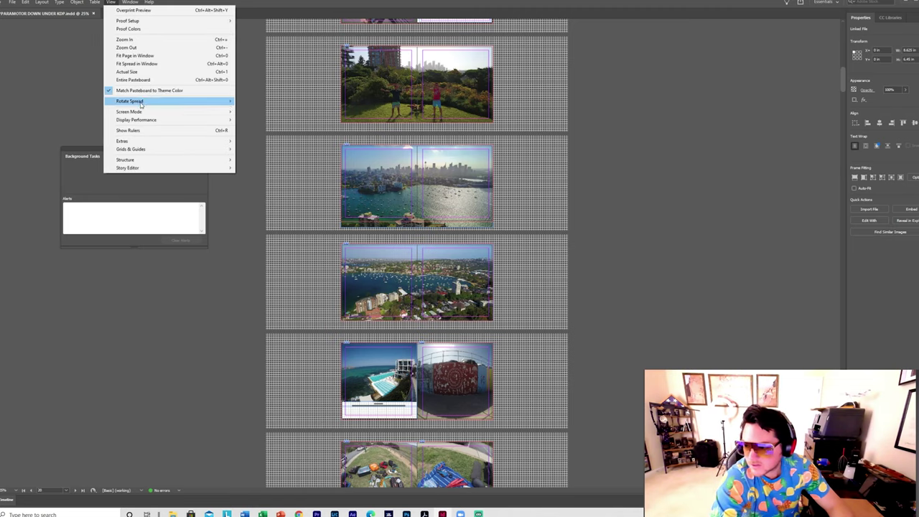
mouse_move(145, 114)
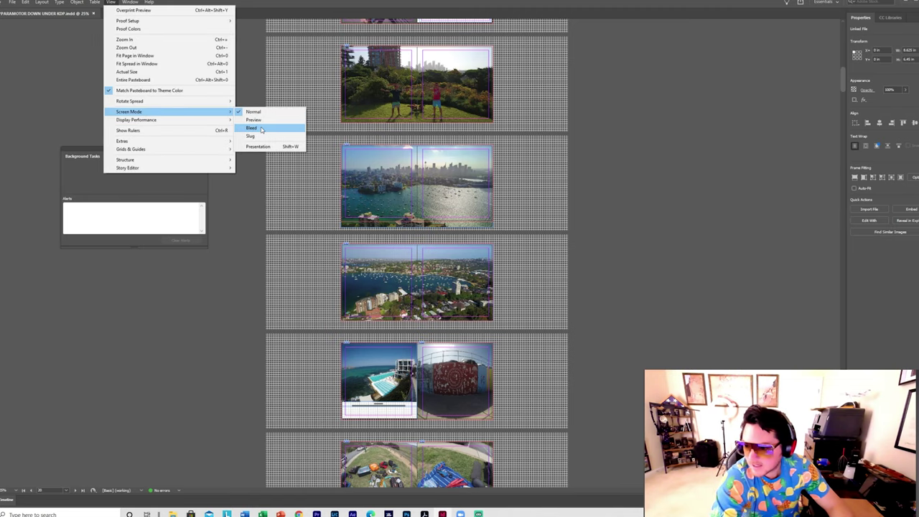
left_click(261, 129)
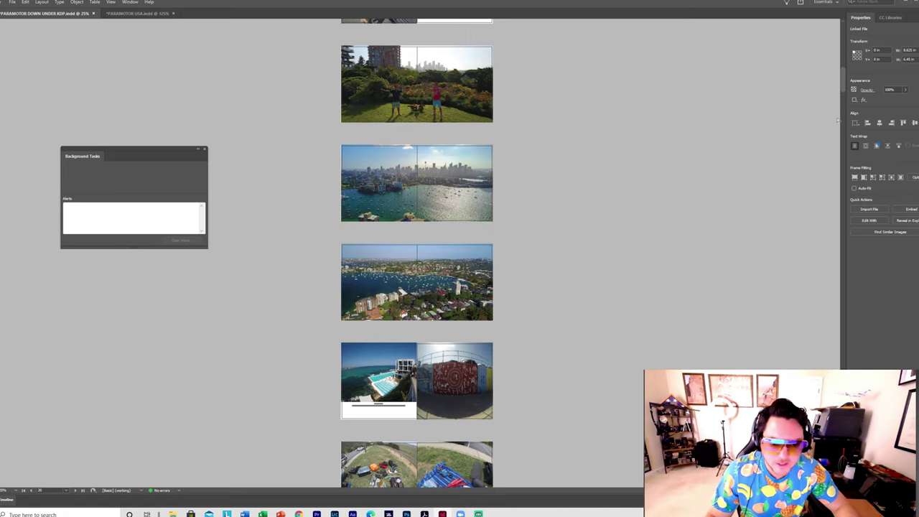
Step: Go to the start of the book and set up an Adobe PDF (Print) export named PARAMOTOR DOWN UNDER KDP5 in the PDU folder
scroll(842, 77, "up", 1)
left_click_drag(843, 77, 836, 41)
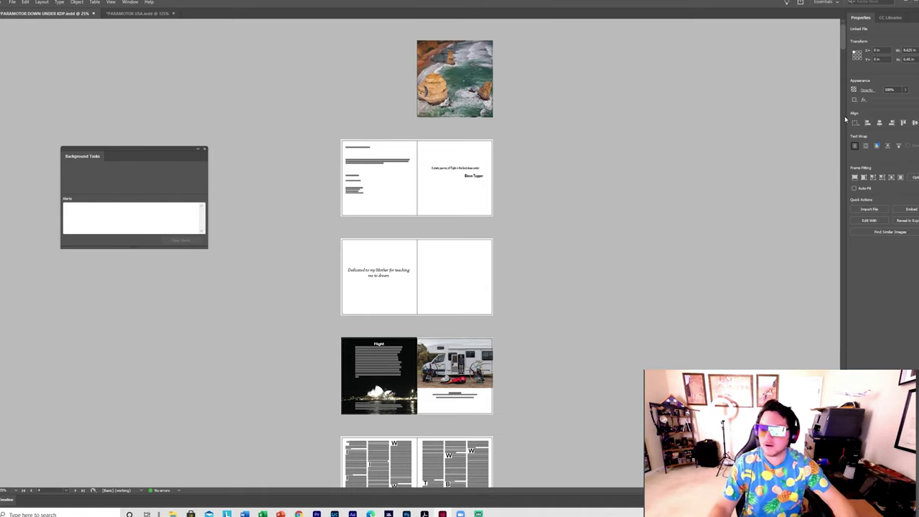
left_click(12, 2)
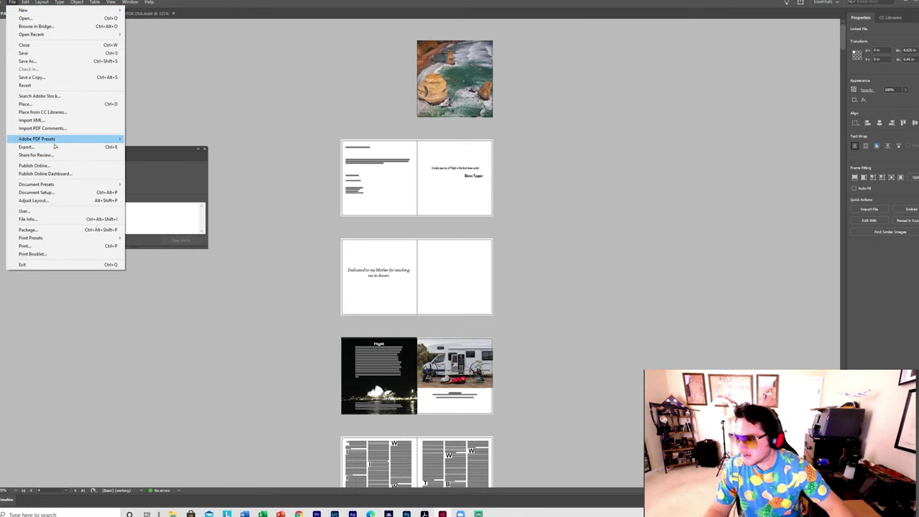
left_click(28, 147)
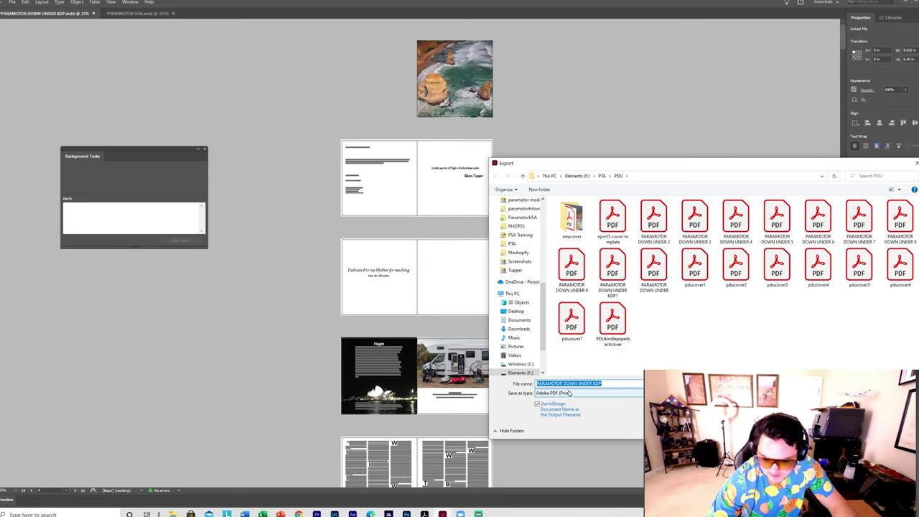
left_click_drag(744, 168, 599, 159)
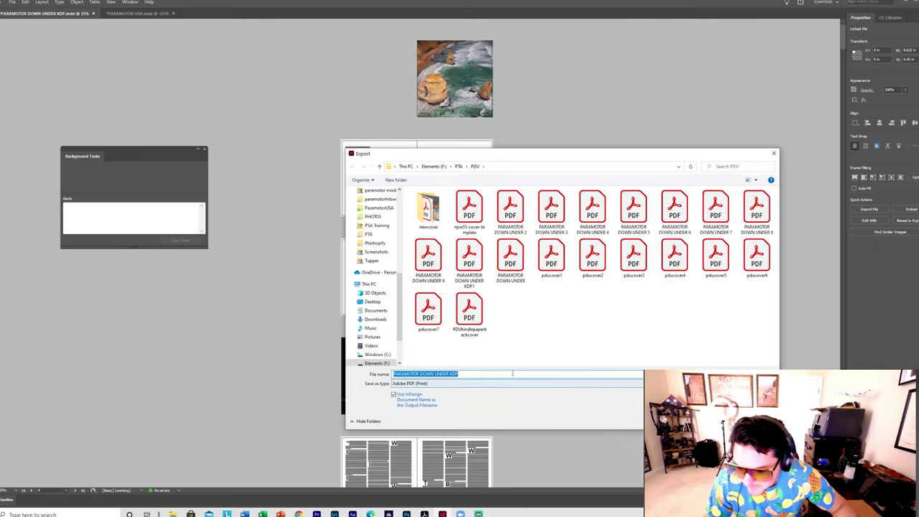
left_click(482, 375)
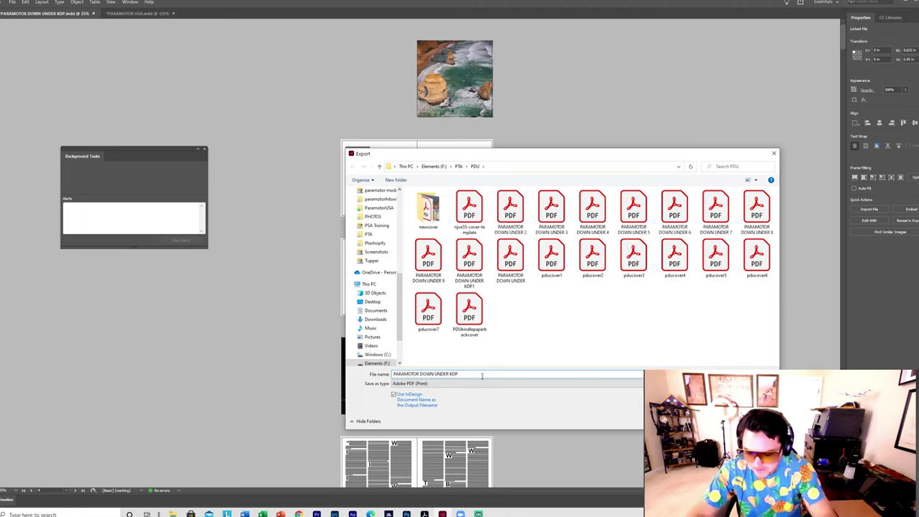
type("5")
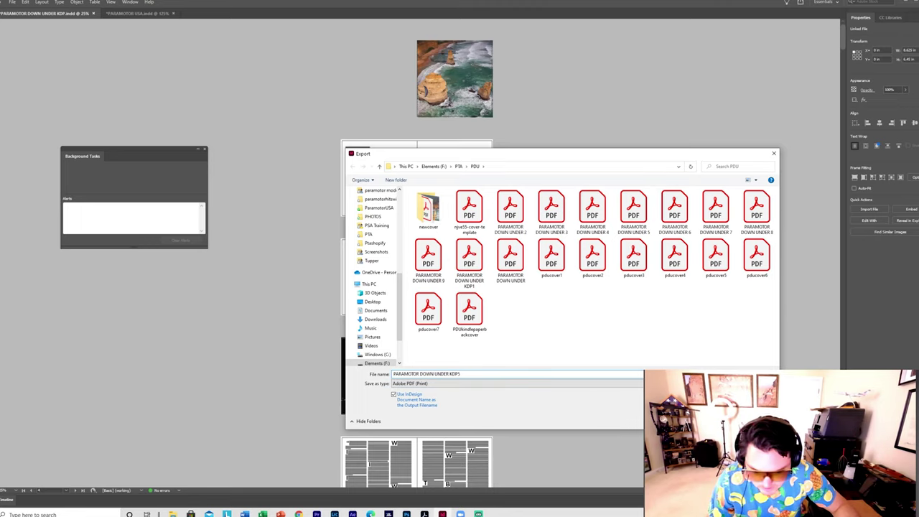
key("Return")
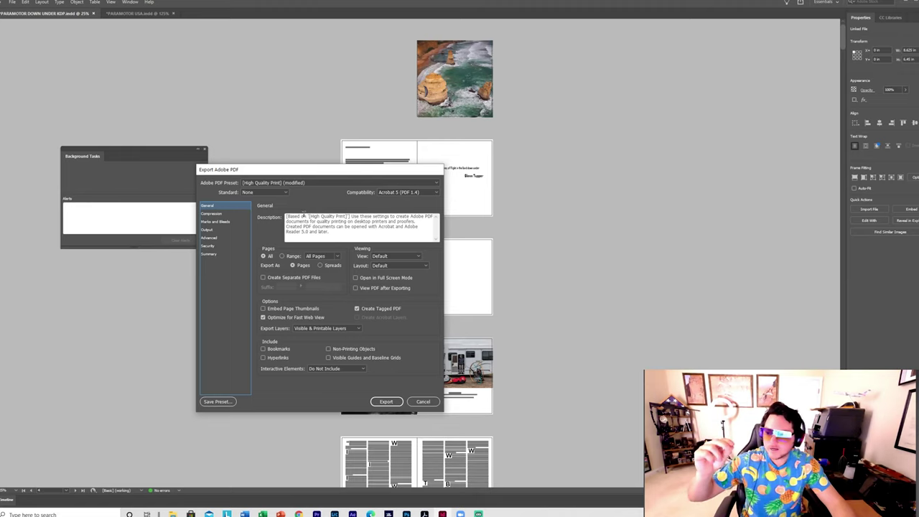
Step: Review the compression and bleed settings of the High Quality Print preset, and export the PDF using the document bleed settings
left_click(232, 213)
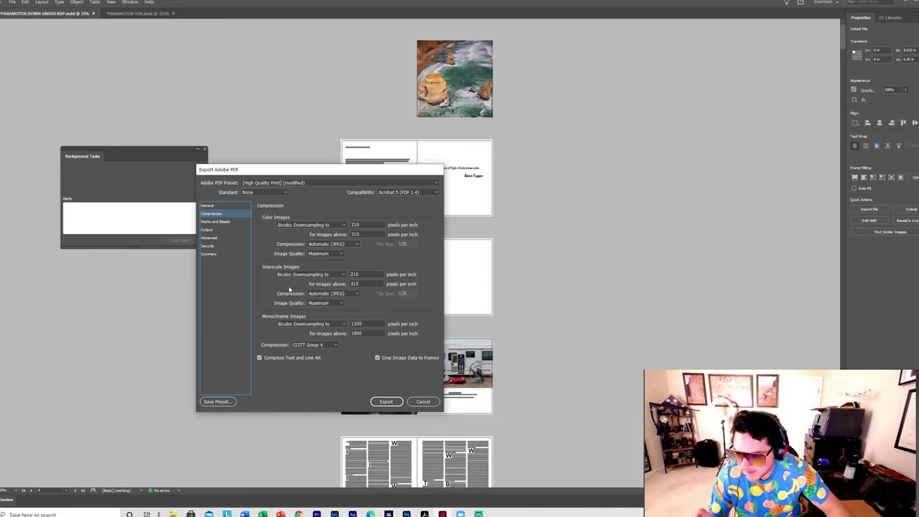
left_click(231, 223)
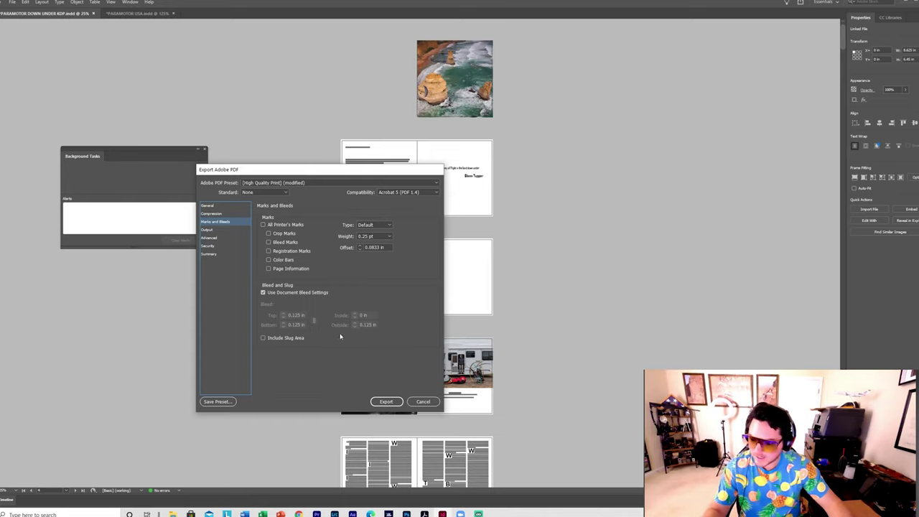
left_click(386, 401)
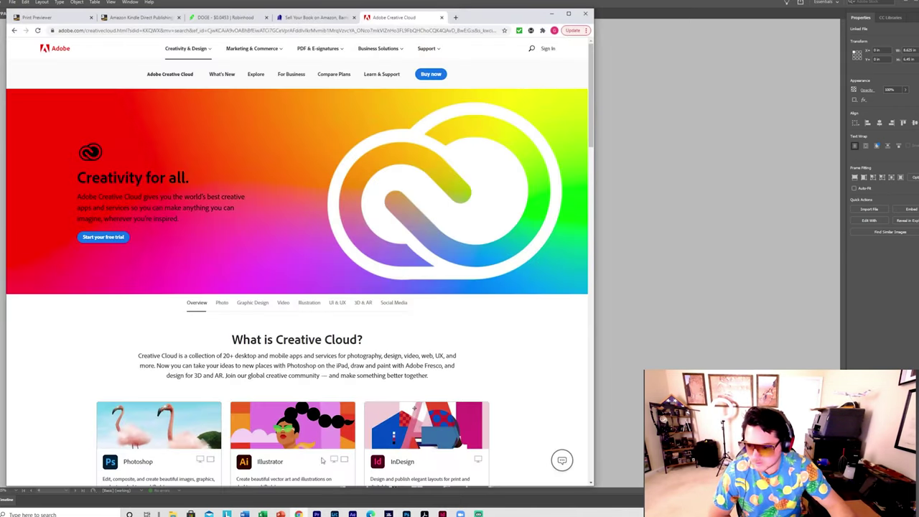
Step: Switch to the KDP Print Previewer in the browser and inspect the Paramotor of the Americas cover
left_click(44, 17)
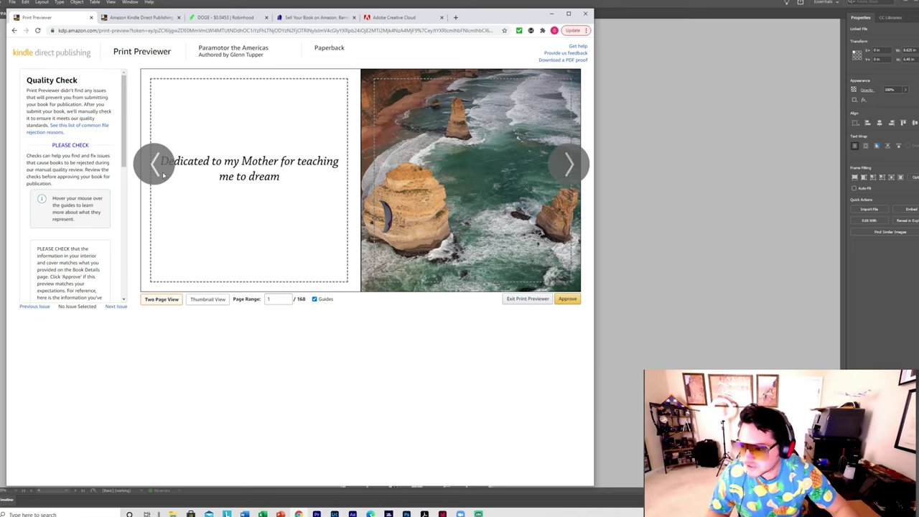
left_click(153, 167)
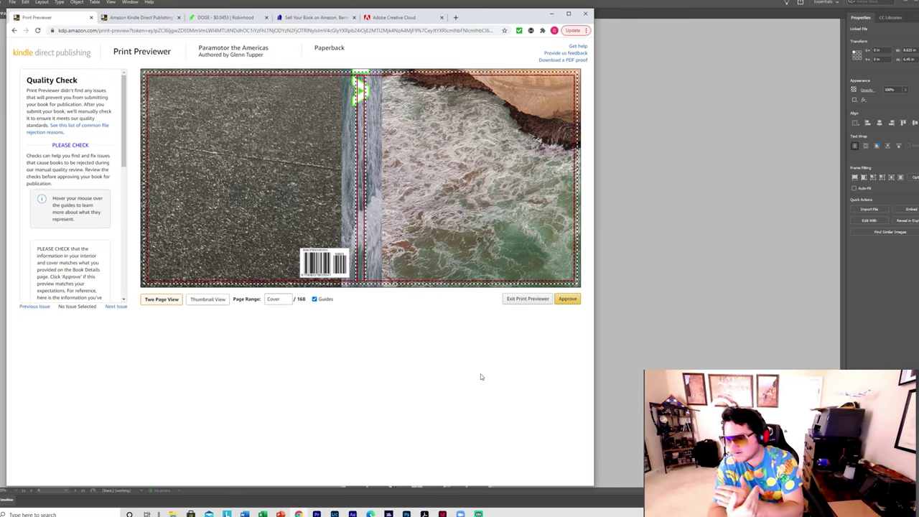
Step: Download a KDP paperback cover template with 8.5 x 8.5 in trim size, 198 pages and Color paper
left_click(159, 20)
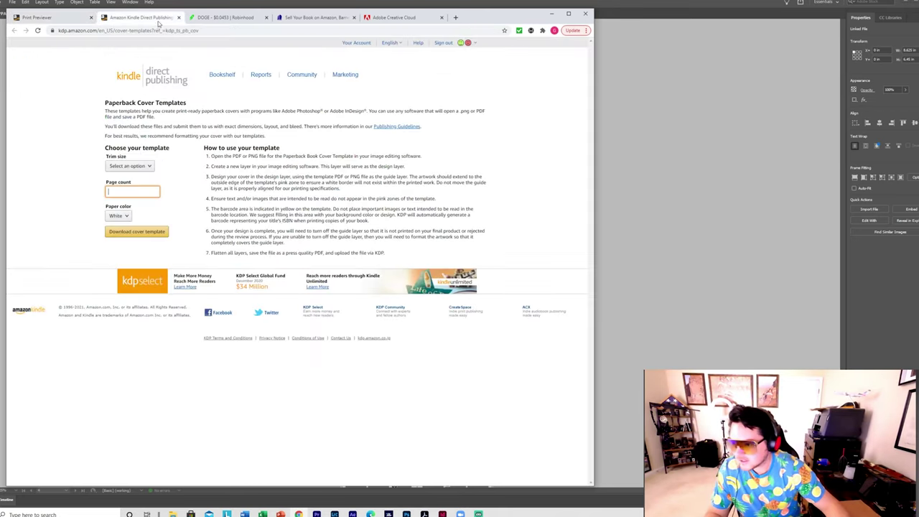
left_click(148, 167)
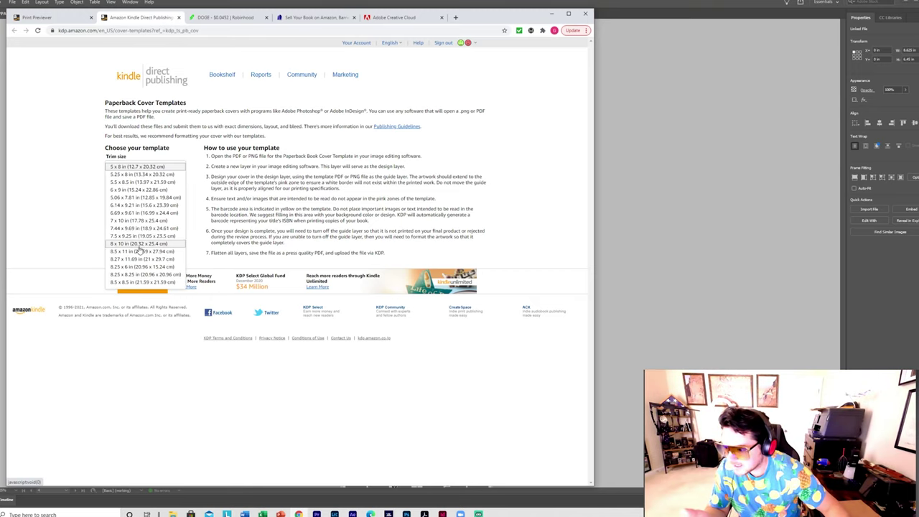
left_click(142, 282)
left_click(149, 194)
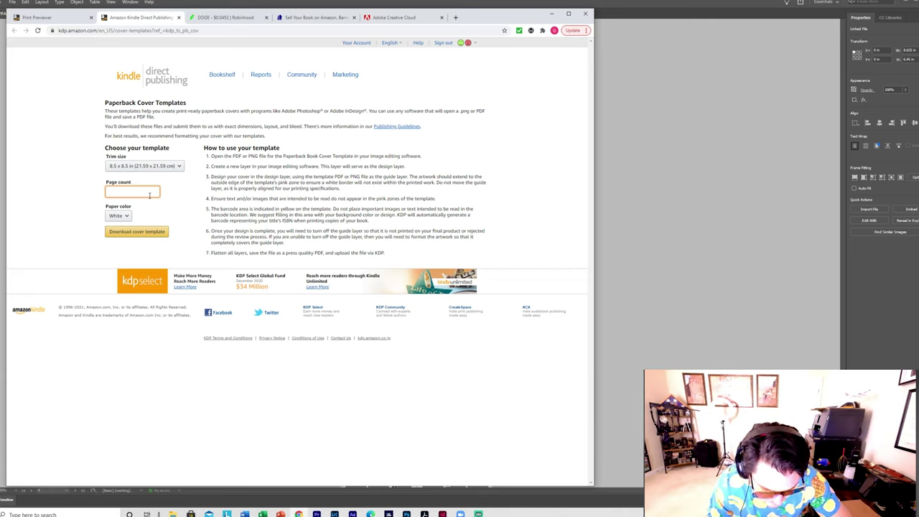
type("1")
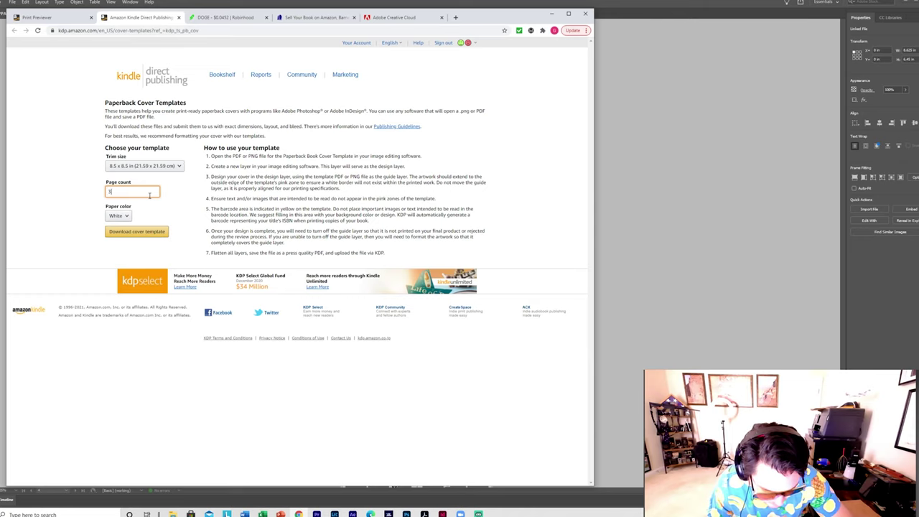
type("98")
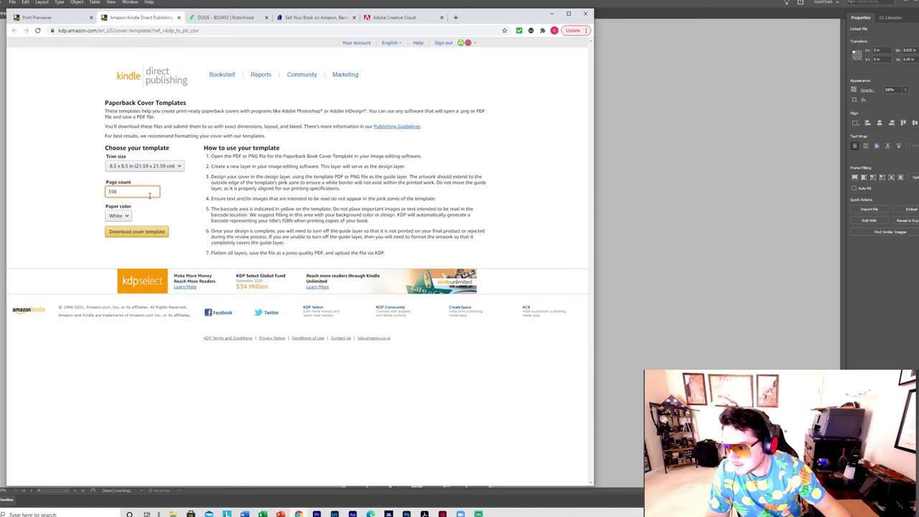
left_click(127, 216)
left_click(119, 233)
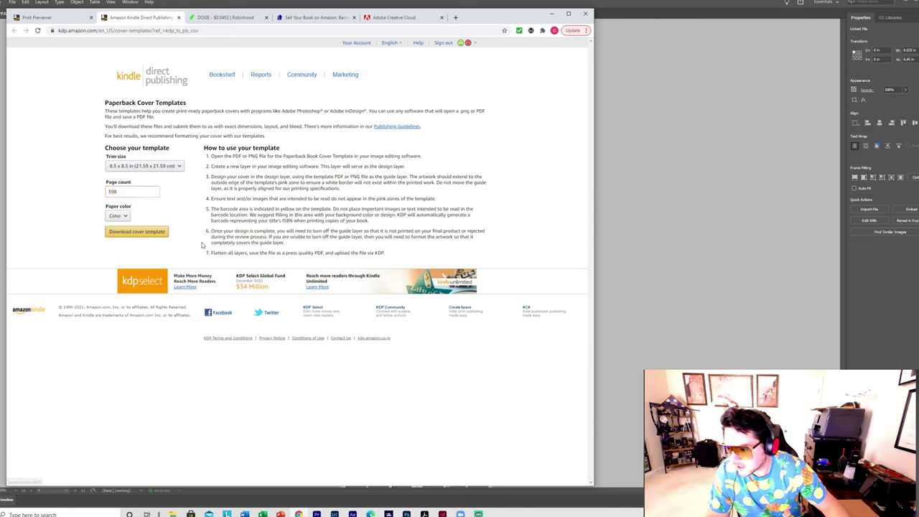
left_click(153, 235)
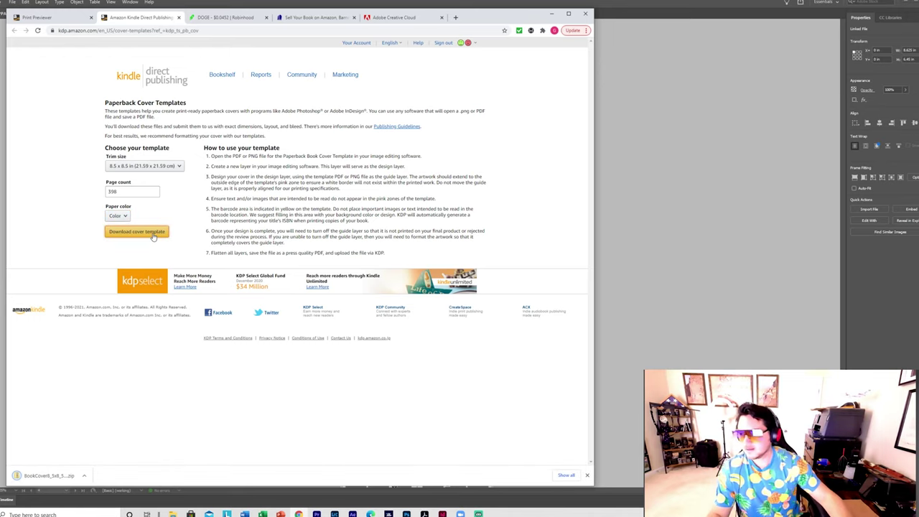
Step: Return to the Print Previewer and page through the book from the cover to pages 4-5
left_click(81, 16)
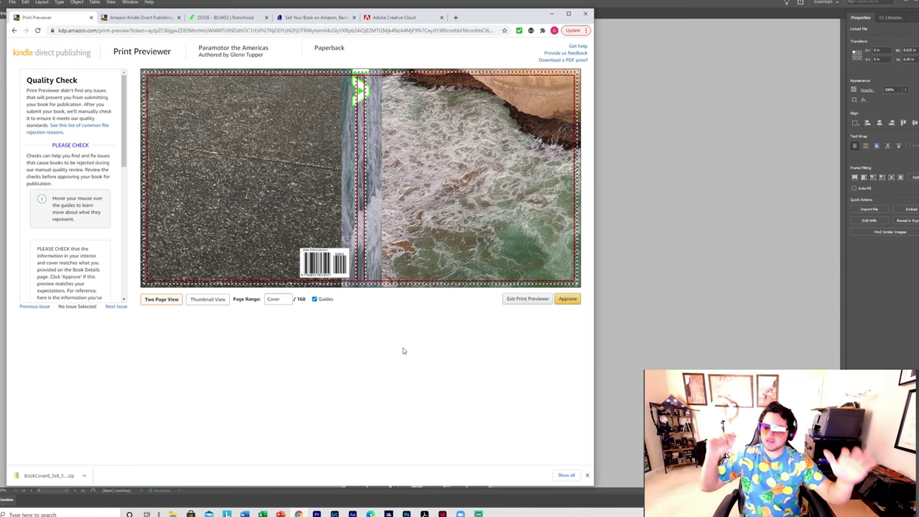
left_click(567, 165)
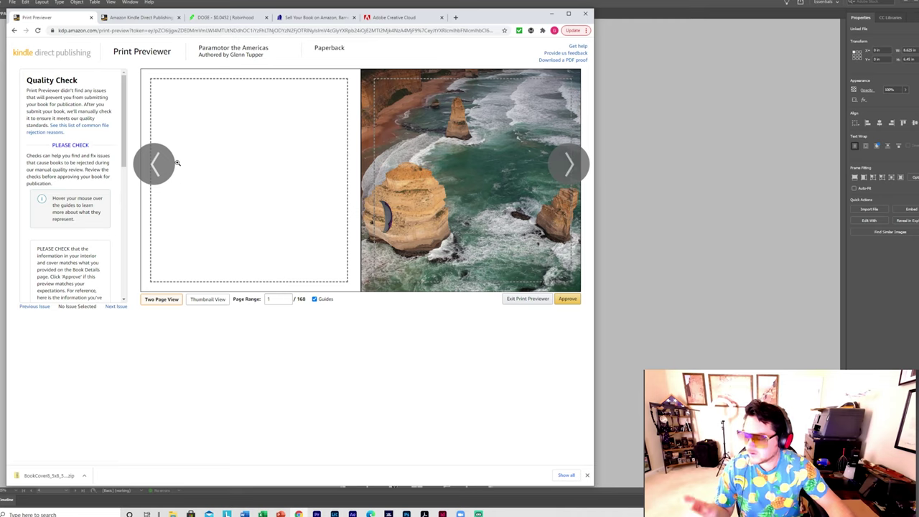
mouse_move(177, 163)
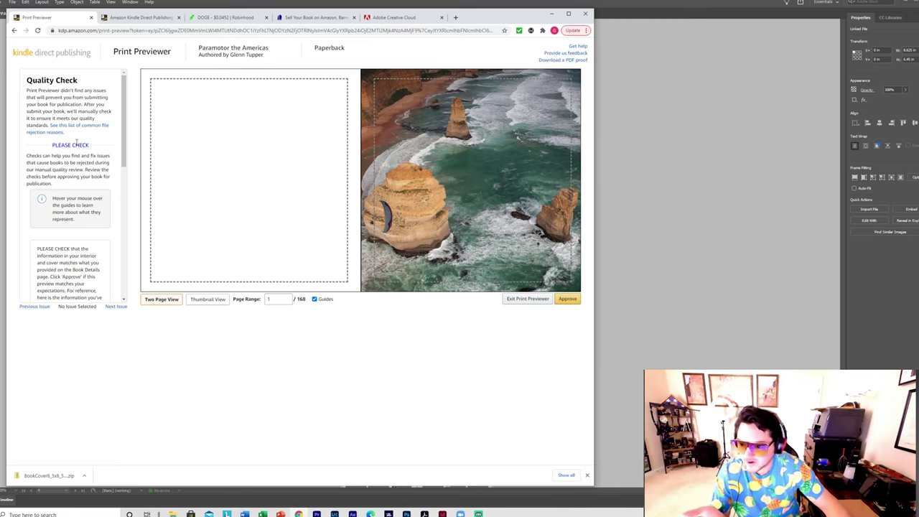
left_click(570, 166)
left_click(571, 170)
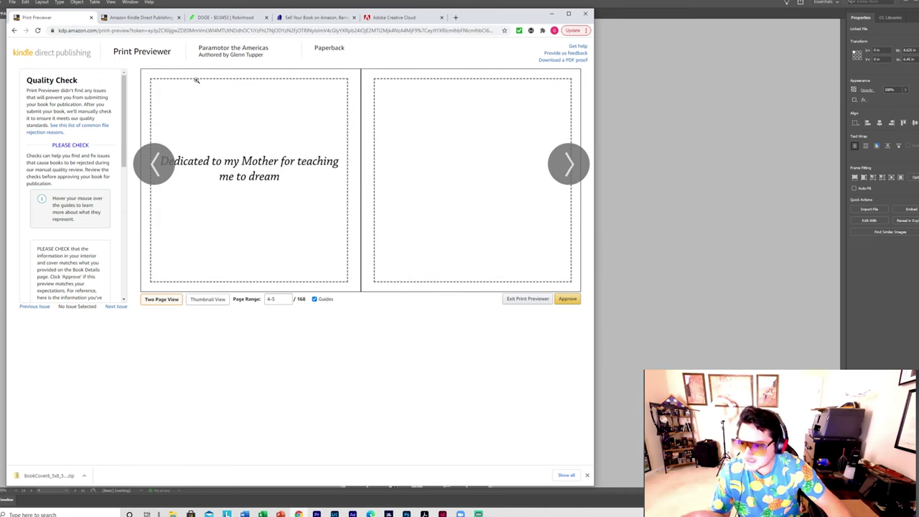
Step: Page through the book's interior spreads up to pages 14-15, checking the photos and text against the guides
left_click(567, 163)
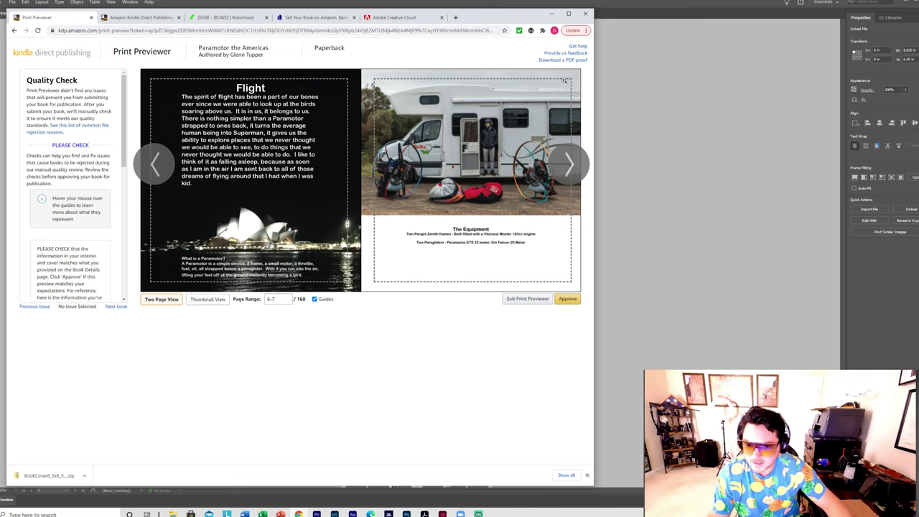
left_click(574, 166)
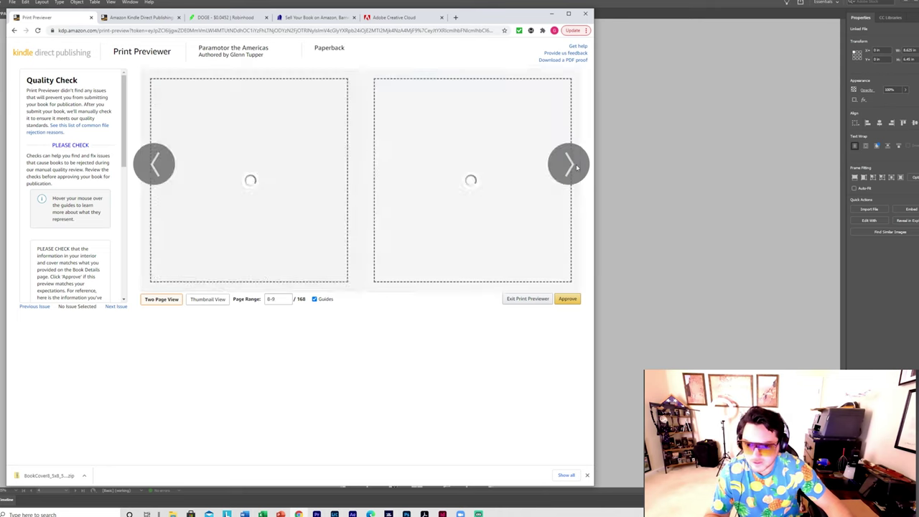
left_click(576, 165)
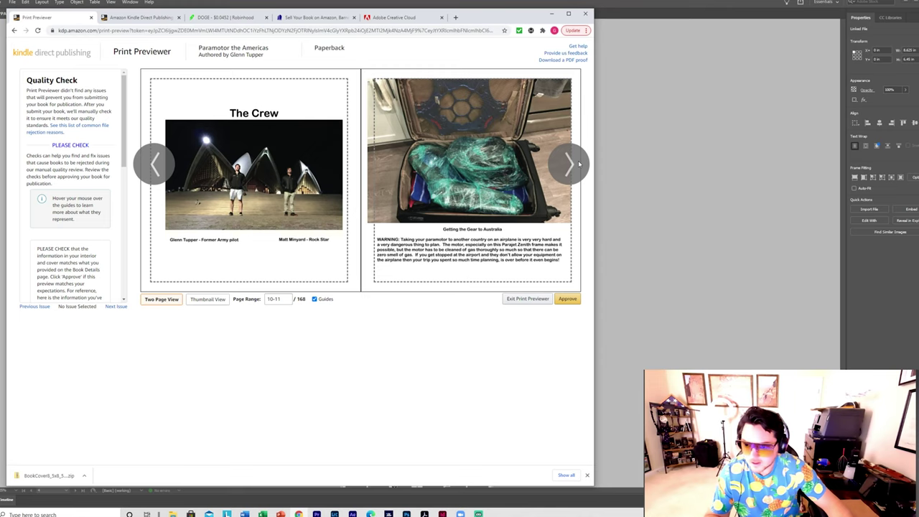
left_click(579, 164)
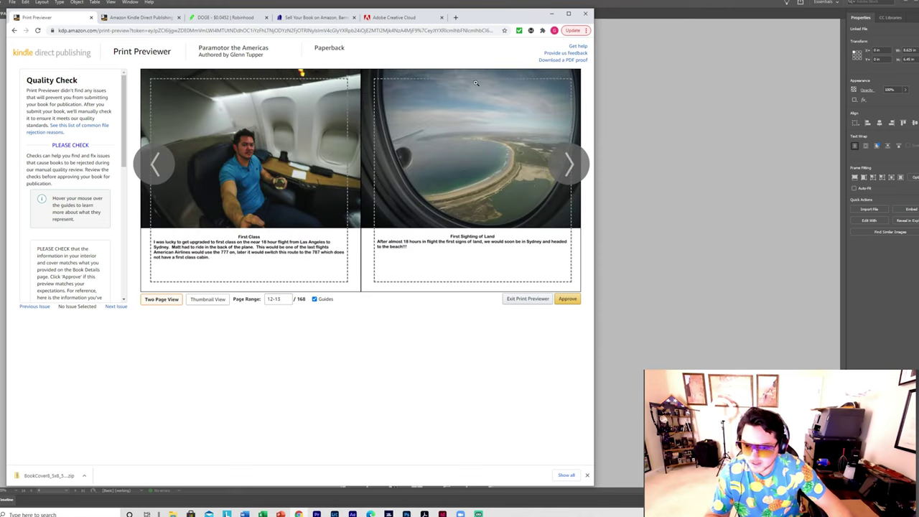
mouse_move(565, 186)
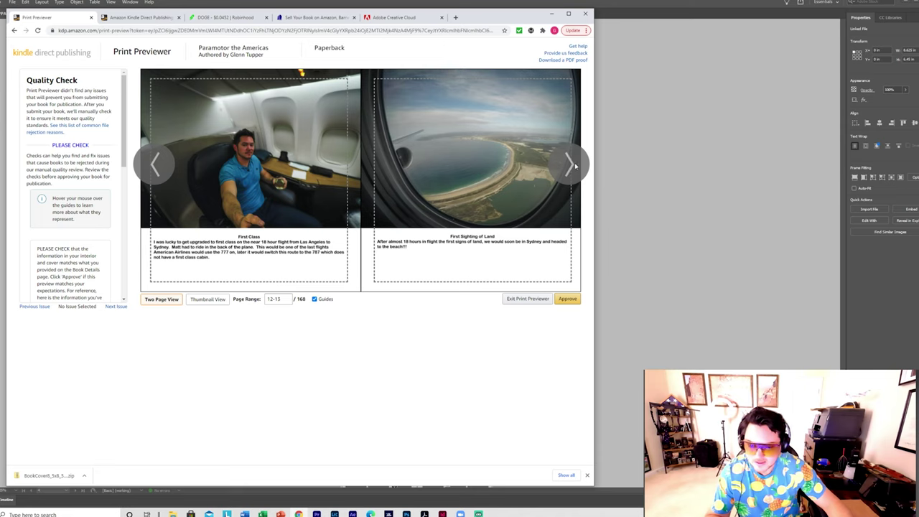
left_click(569, 165)
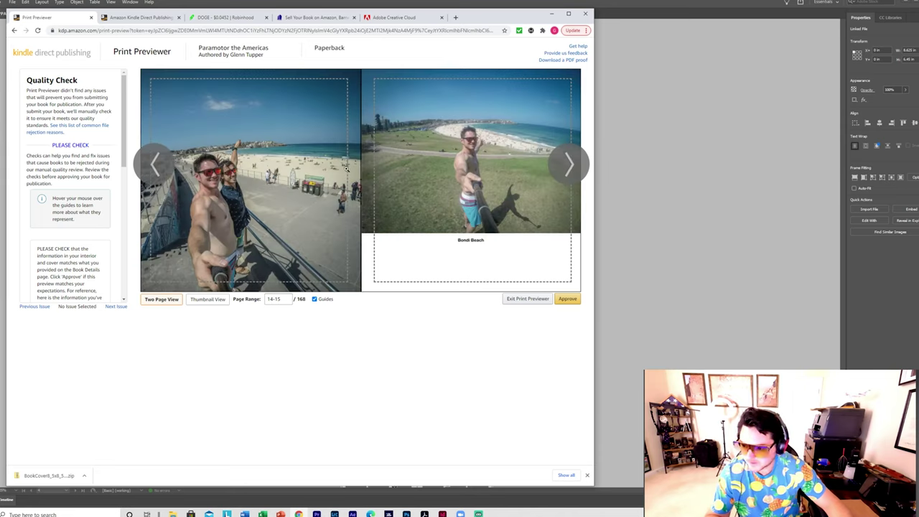
Step: Leave the Print Previewer and sign back in to Kindle Direct Publishing with the saved account password
left_click(536, 302)
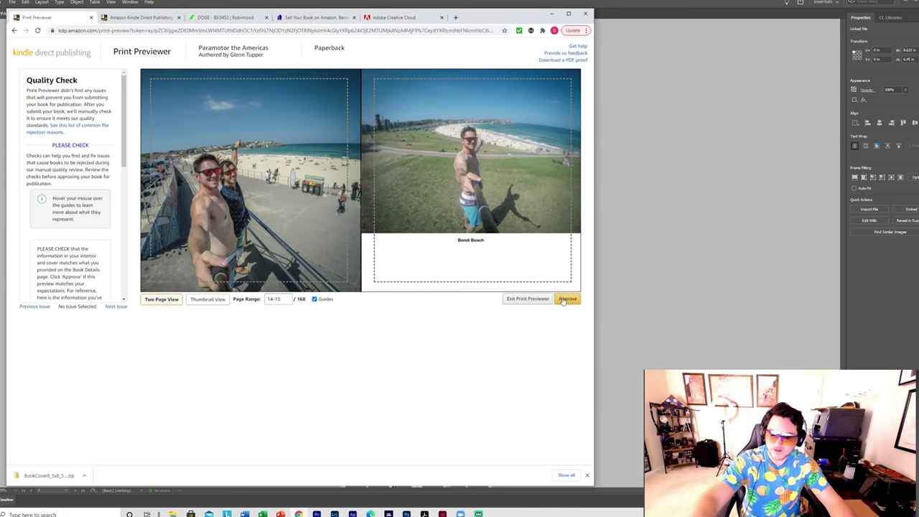
left_click(308, 189)
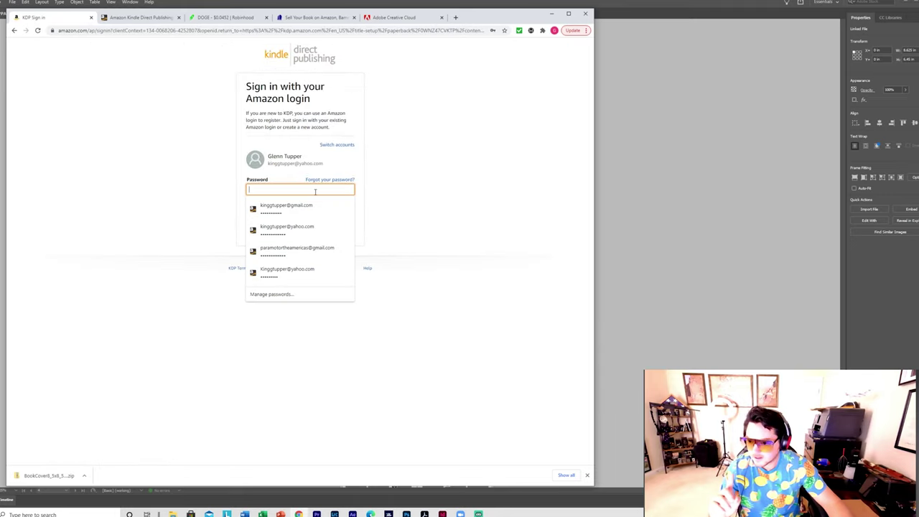
left_click(283, 207)
left_click(299, 211)
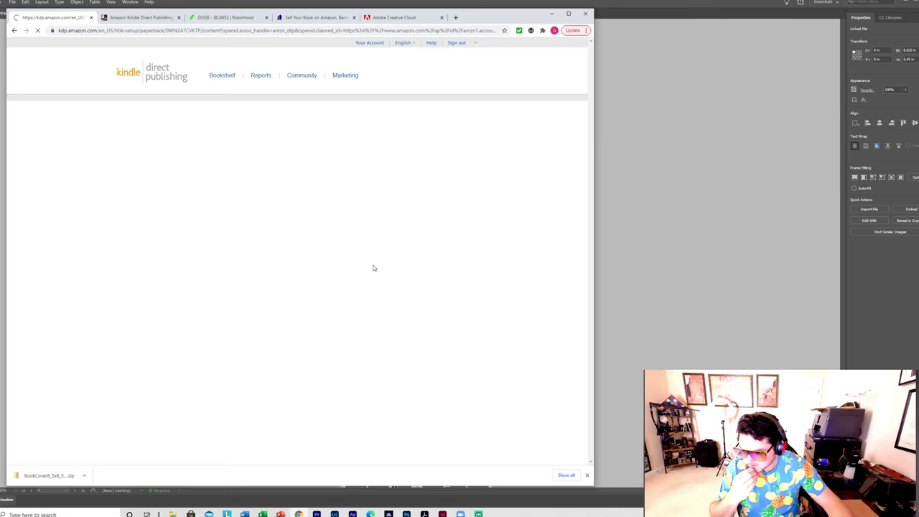
Step: Review the Paperback Content settings and uploads, and select the free KDP ISBN option
scroll(344, 257, "down", 2)
scroll(344, 258, "down", 8)
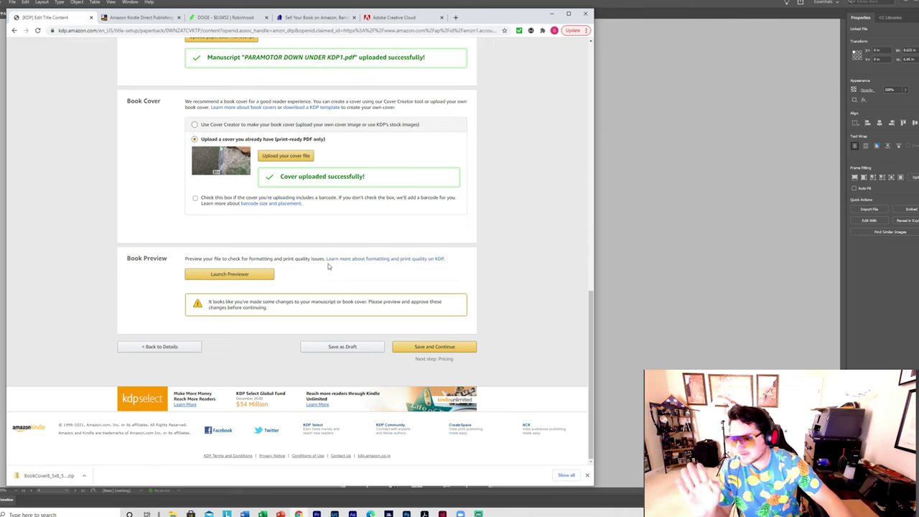
scroll(344, 258, "up", 5)
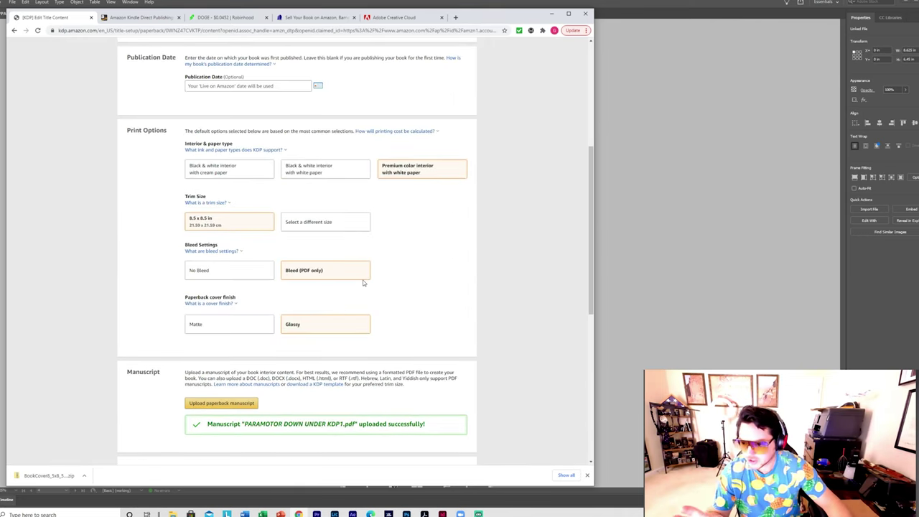
scroll(365, 281, "up", 4)
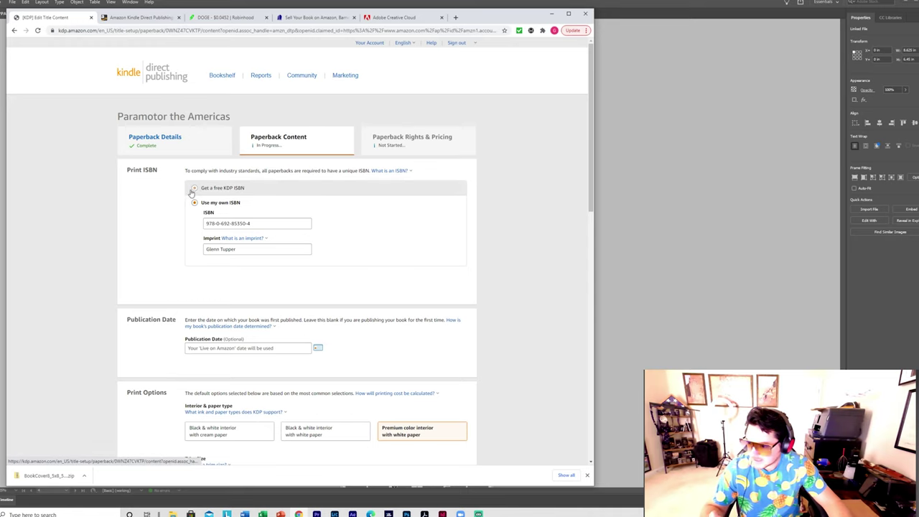
left_click(193, 190)
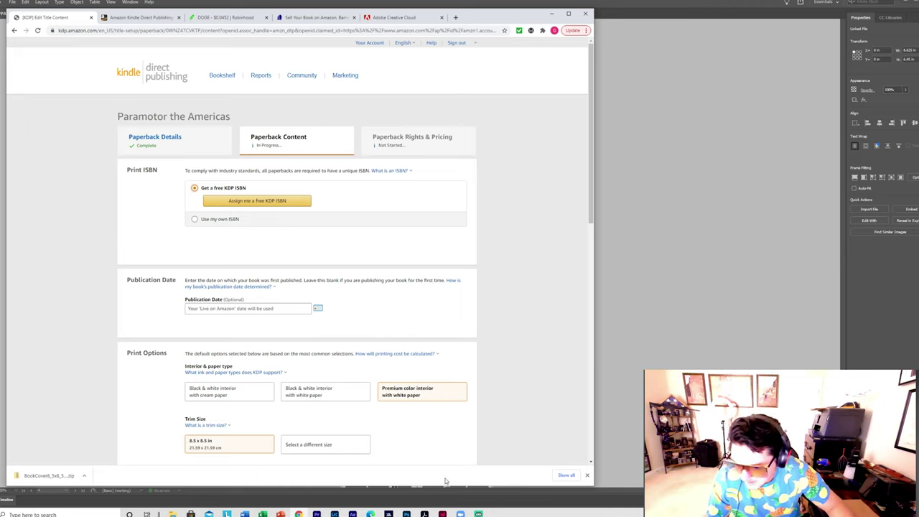
Step: Switch to InDesign, cancel the open PDF export, and examine the ISBN on the book's copyright page
left_click(451, 514)
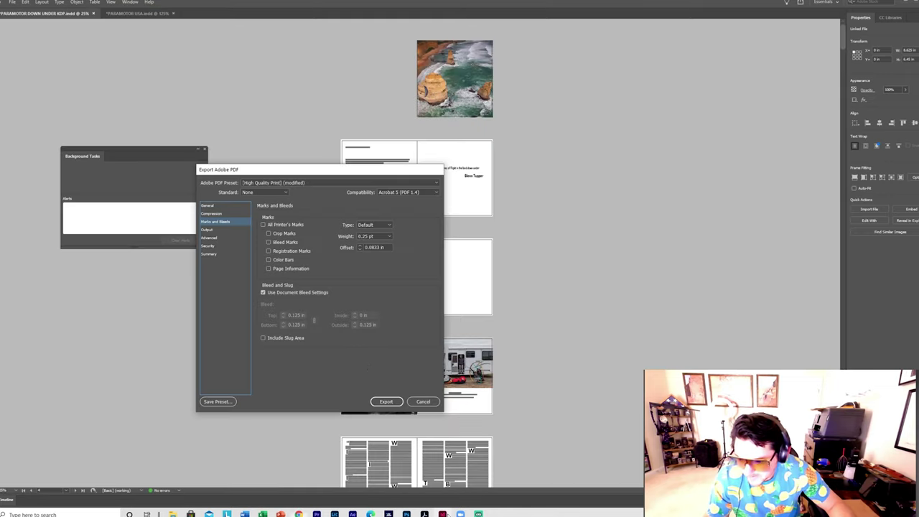
left_click(424, 402)
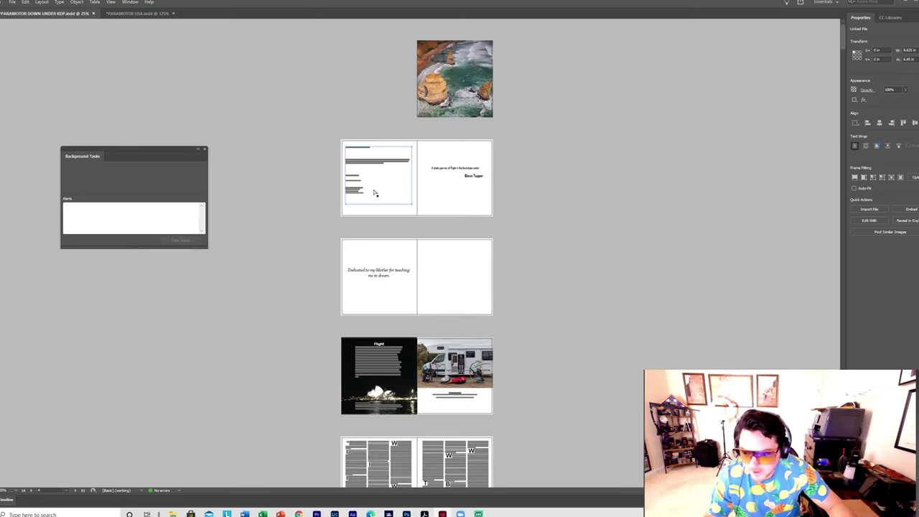
key("ctrl+equal")
key("ctrl+equal")
key("ctrl+equal")
key("ctrl+equal")
key("ctrl+equal")
key("ctrl+equal")
scroll(261, 150, "up", 5)
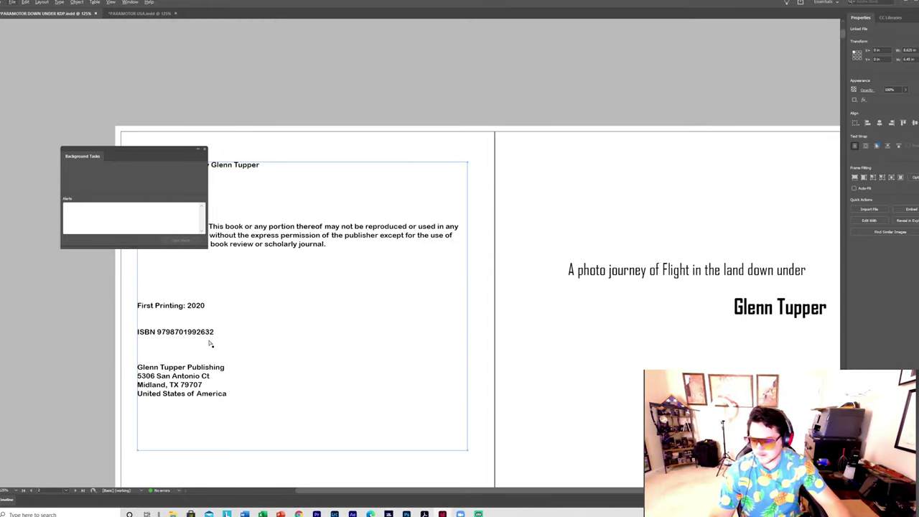
Step: Return to the KDP page in the browser and review the print options, manuscript upload, book cover and preview sections
key("alt+Tab")
scroll(204, 259, "down", 2)
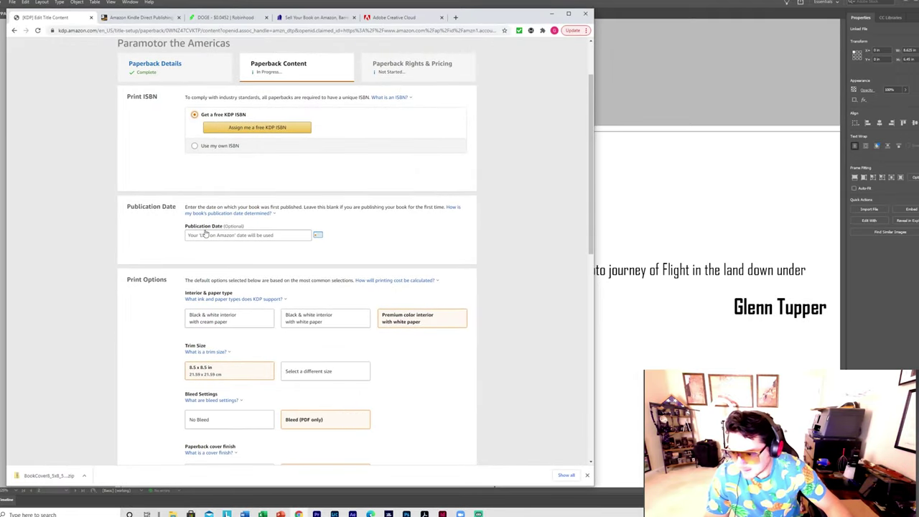
scroll(159, 242, "down", 3)
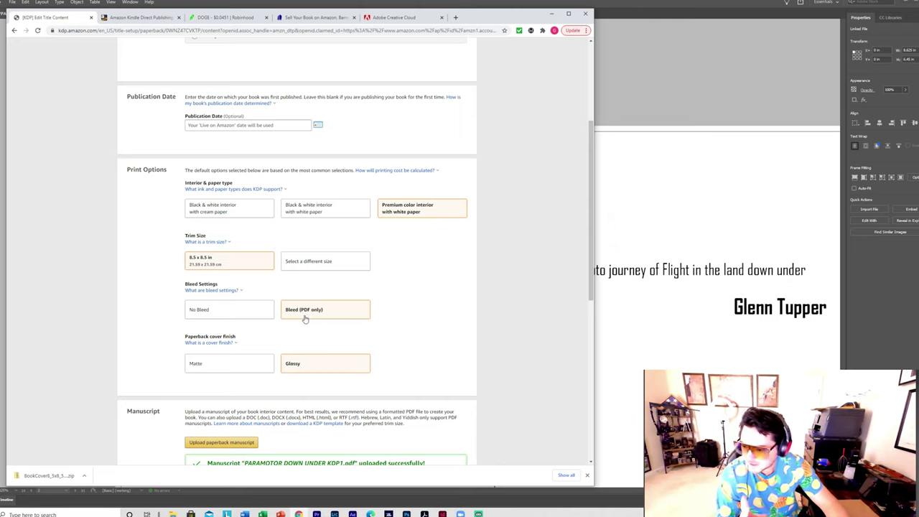
scroll(300, 325, "down", 1)
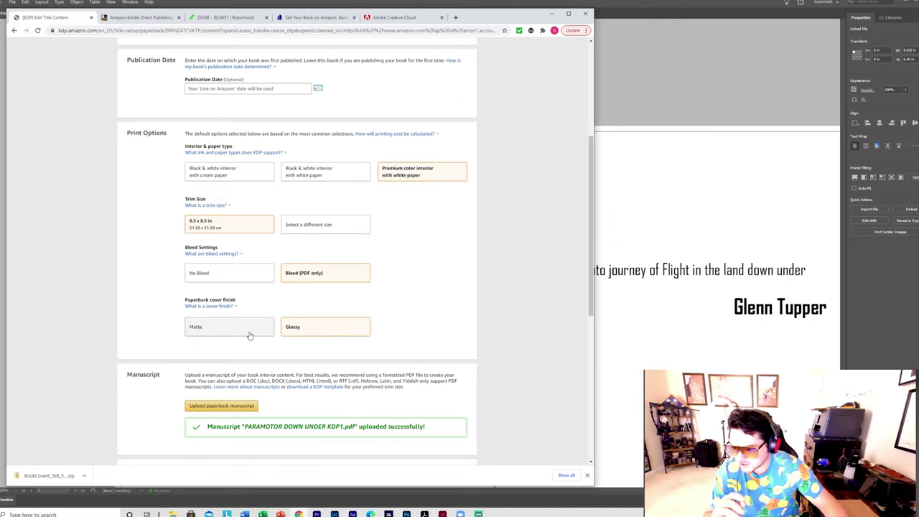
scroll(247, 331, "down", 3)
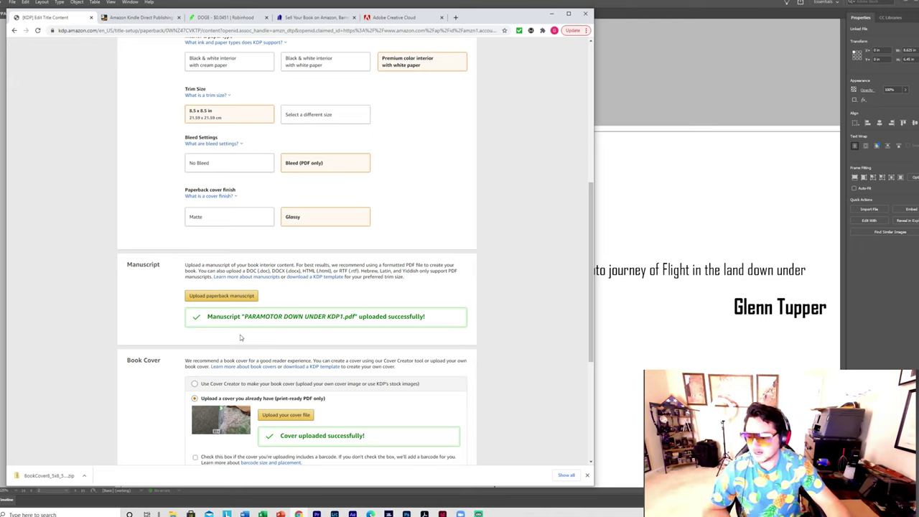
scroll(243, 335, "down", 2)
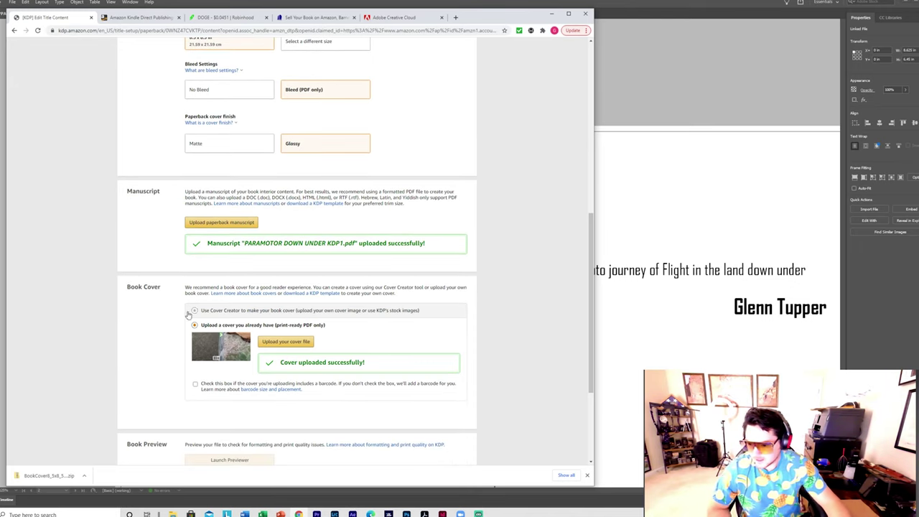
scroll(302, 351, "down", 2)
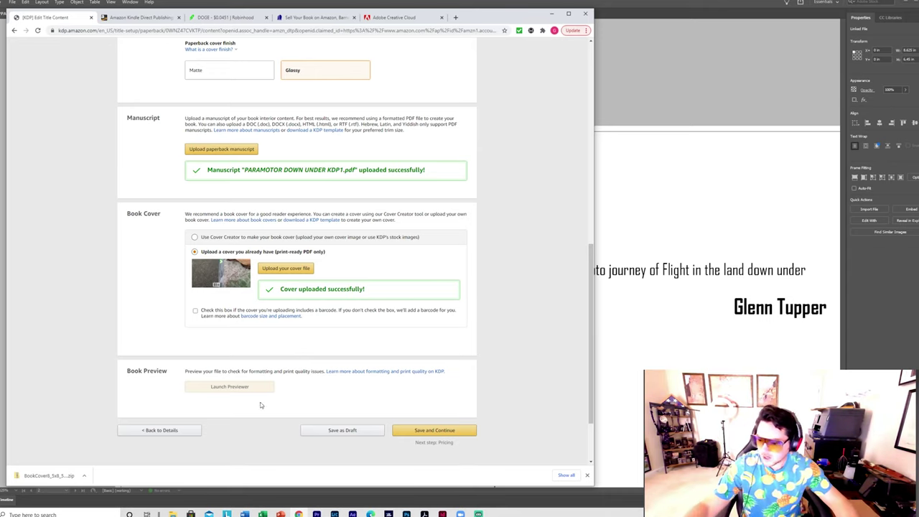
Step: Set the print ISBN choice to use your own ISBN and check the Book Preview section
mouse_move(244, 388)
scroll(254, 388, "up", 1)
scroll(254, 390, "up", 8)
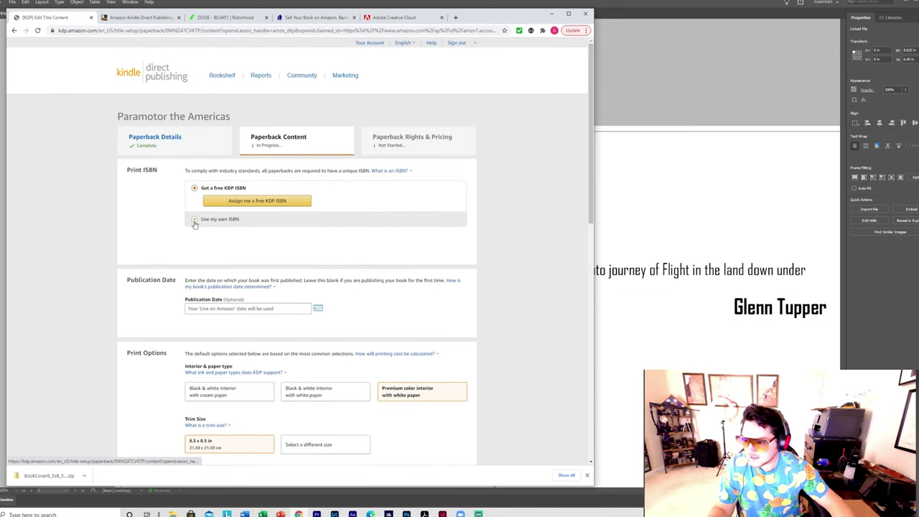
left_click(195, 223)
scroll(161, 289, "down", 3)
scroll(160, 289, "down", 8)
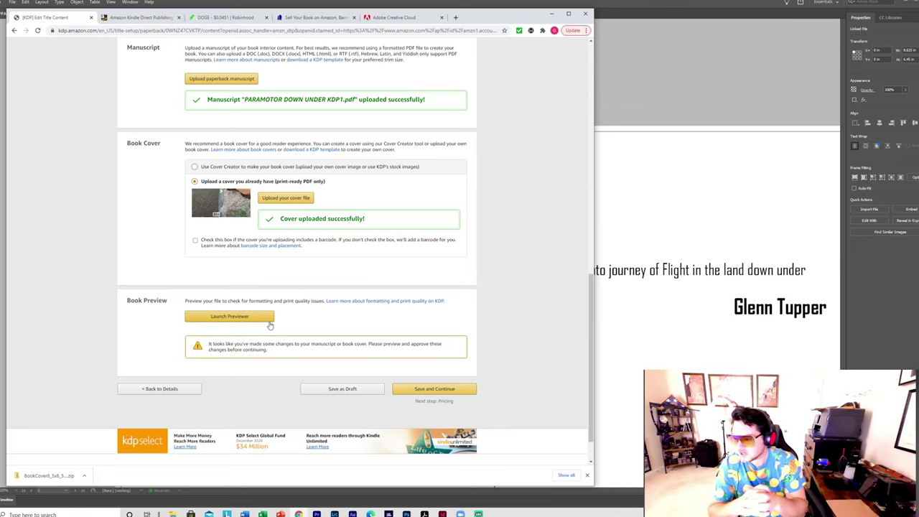
Step: Switch to InDesign, start a print PDF export under a new PARAMOTOR DOWN UNDER KDP name, and open the color image downsampling resolution for editing
key("alt+Tab")
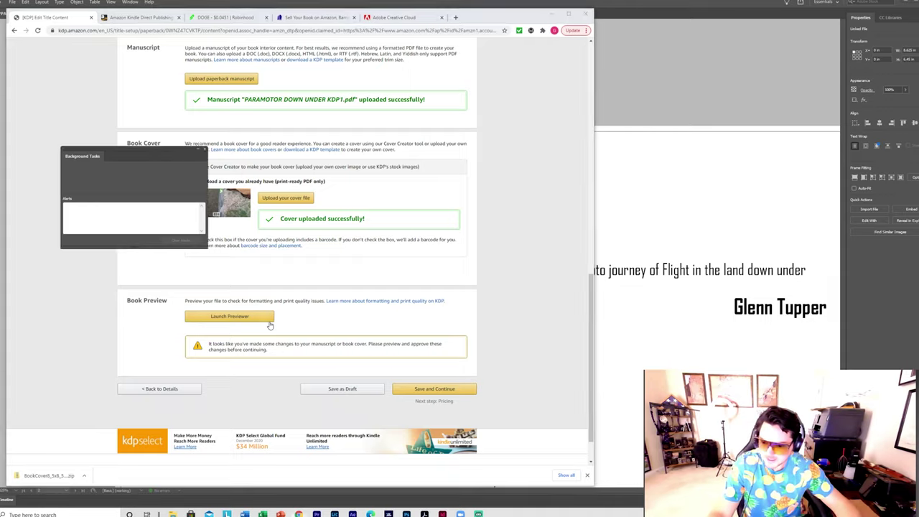
left_click(11, 3)
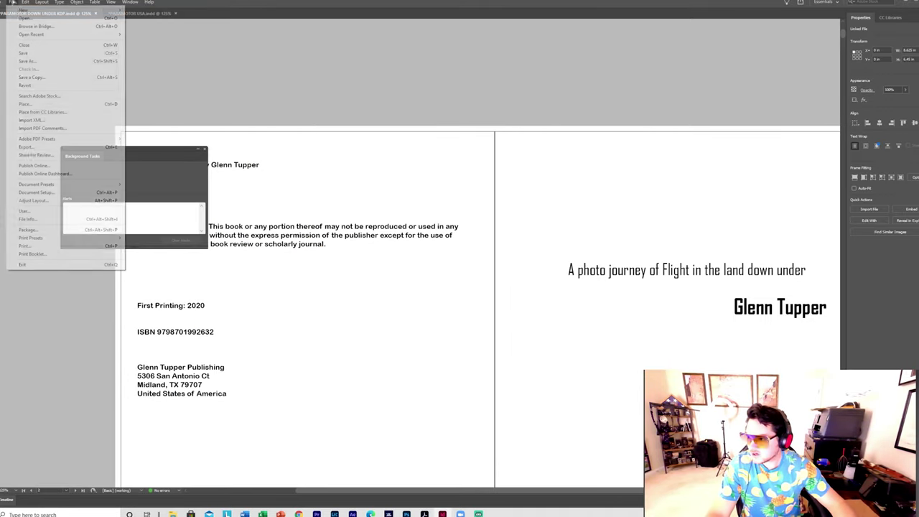
left_click(65, 148)
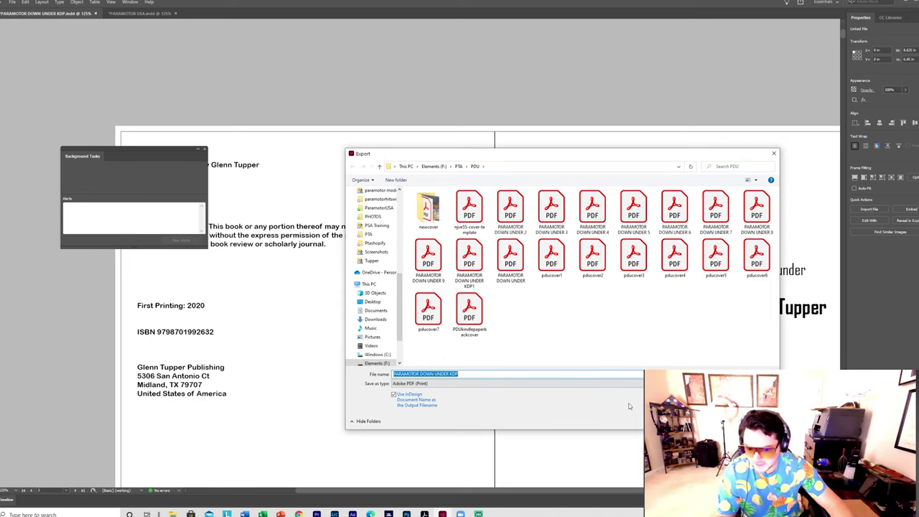
left_click(511, 374)
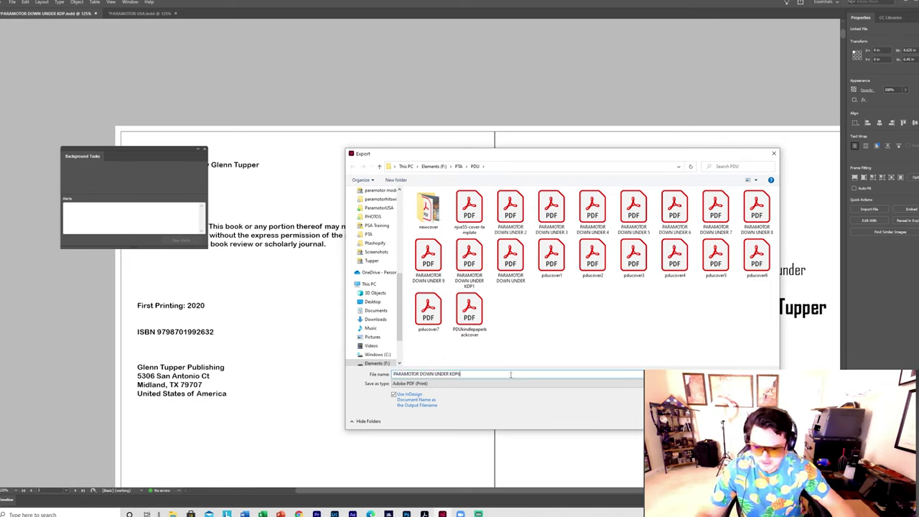
key("Return")
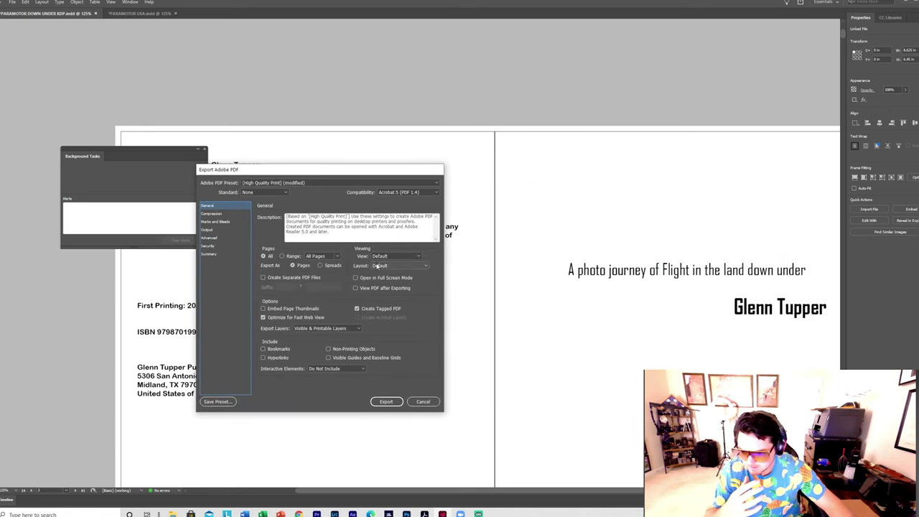
left_click(223, 214)
left_click(374, 224)
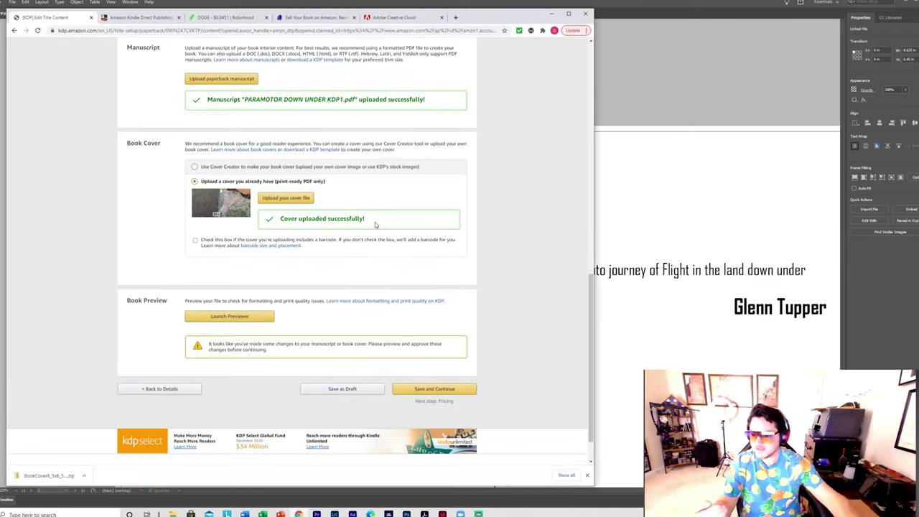
Step: Compare the manuscript and cover upload sections in KDP with the compression settings of the InDesign PDF export
scroll(374, 224, "up", 1)
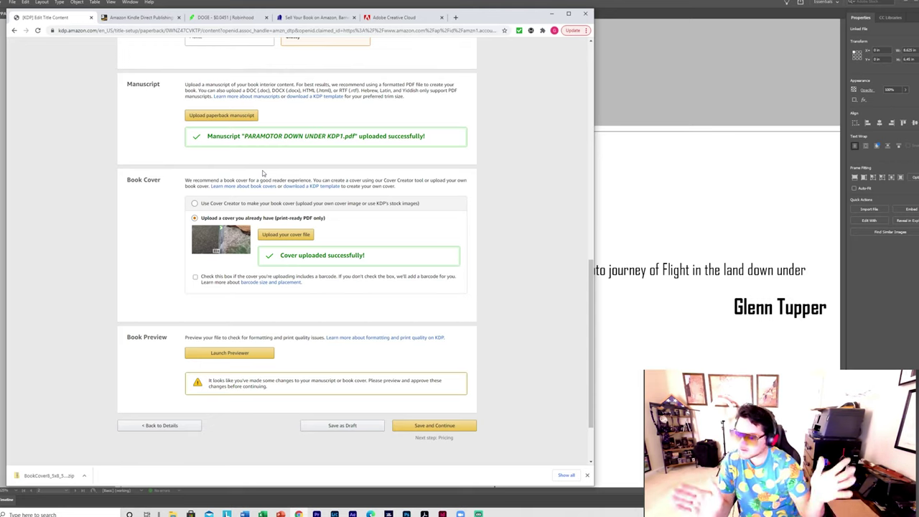
key("alt+Tab")
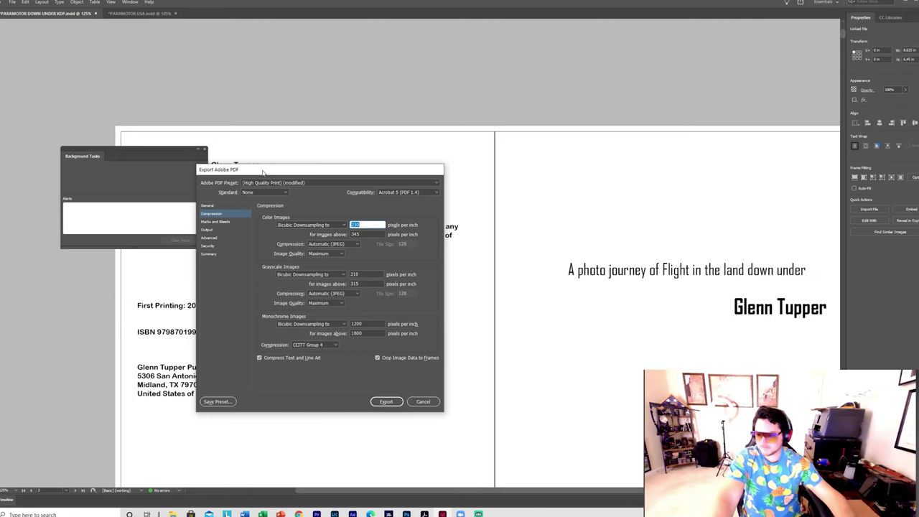
key("alt+Tab")
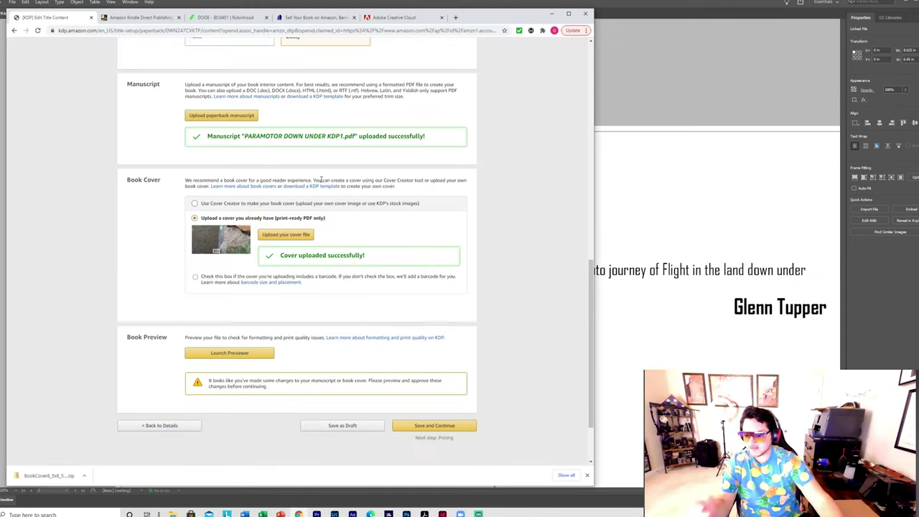
key("alt+Tab")
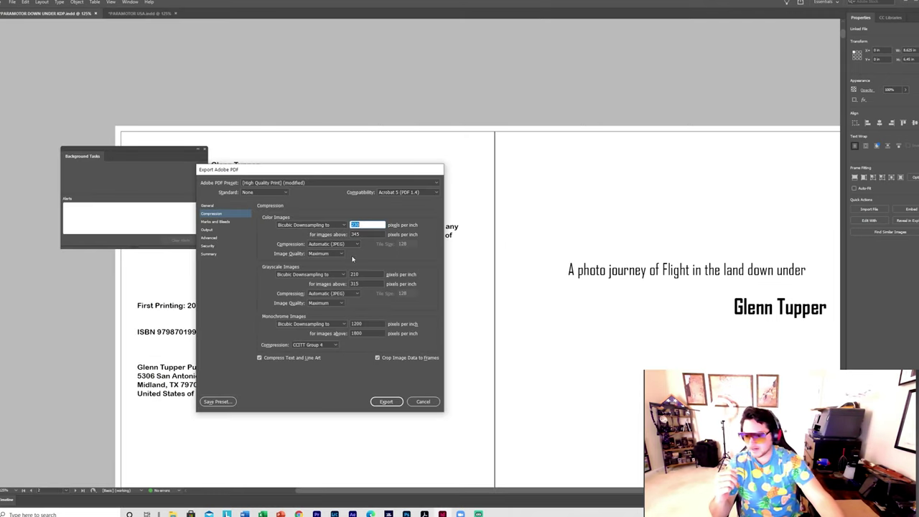
left_click(165, 35)
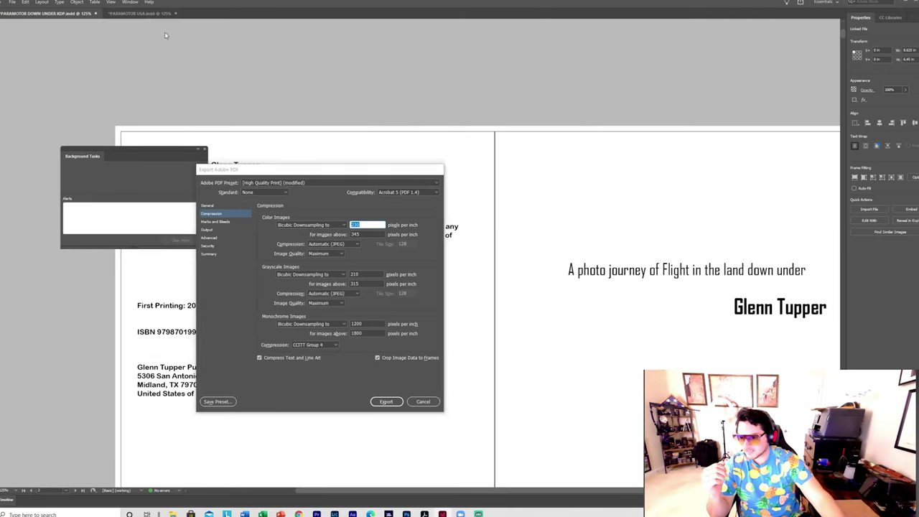
Step: Cancel the PDF export and look through the opening pages of the PARAMOTOR USA document
key("Escape")
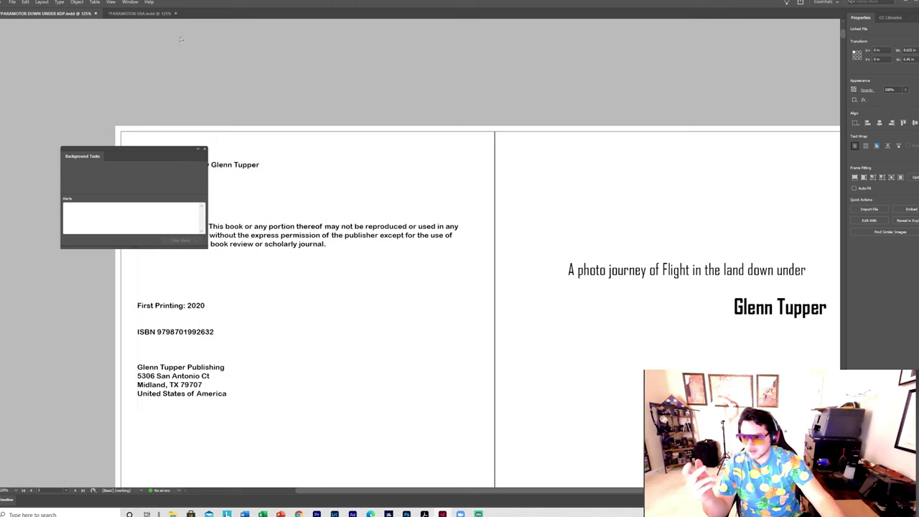
left_click(138, 13)
scroll(384, 194, "down", 3)
scroll(390, 199, "up", 2)
scroll(392, 204, "down", 5)
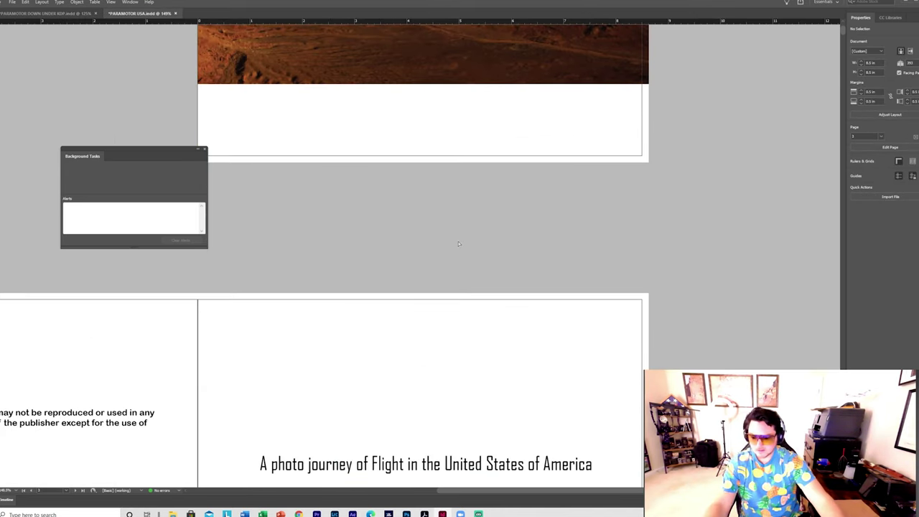
scroll(459, 244, "down", 5)
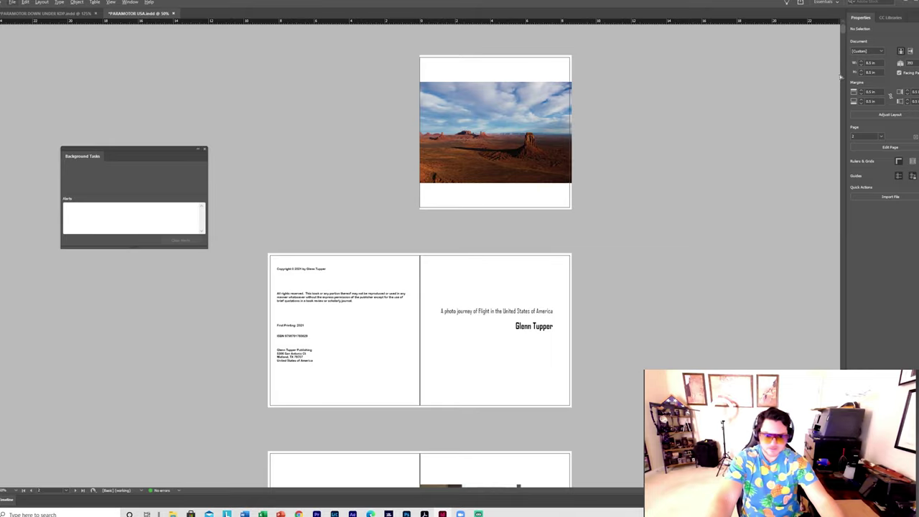
mouse_move(844, 30)
left_mouse_down()
mouse_move(856, 364)
mouse_move(829, 38)
left_mouse_up()
Step: Switch to the browser, compare the KDP manuscript and cover upload sections with the Paperback Cover Templates page, and return to InDesign
key("alt+Tab")
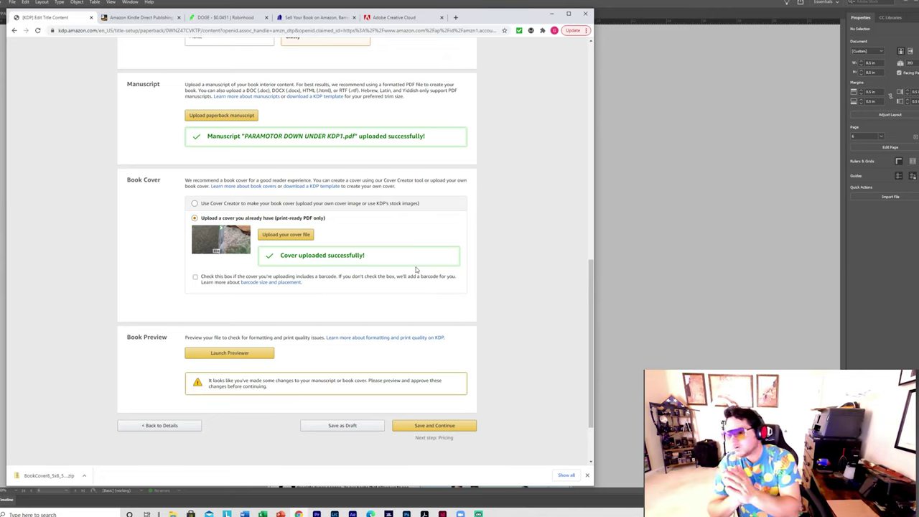
left_click(144, 17)
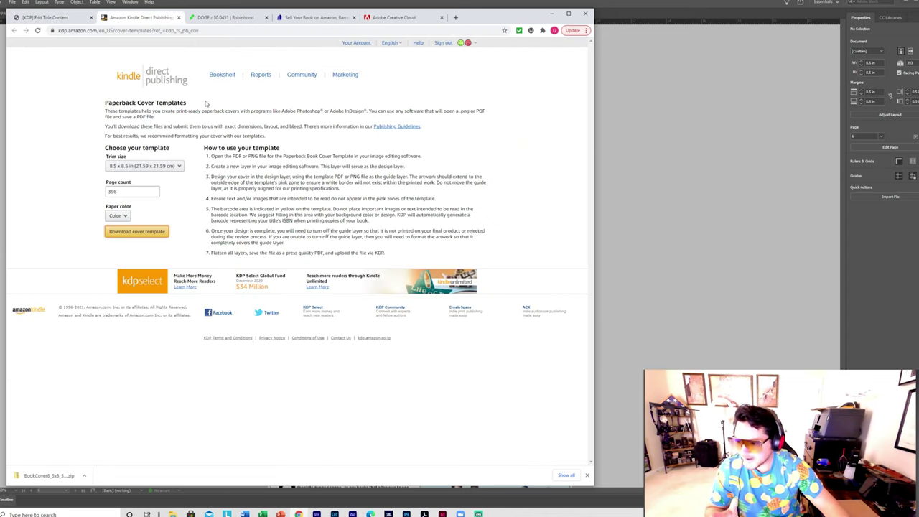
left_click(72, 17)
scroll(220, 178, "up", 1)
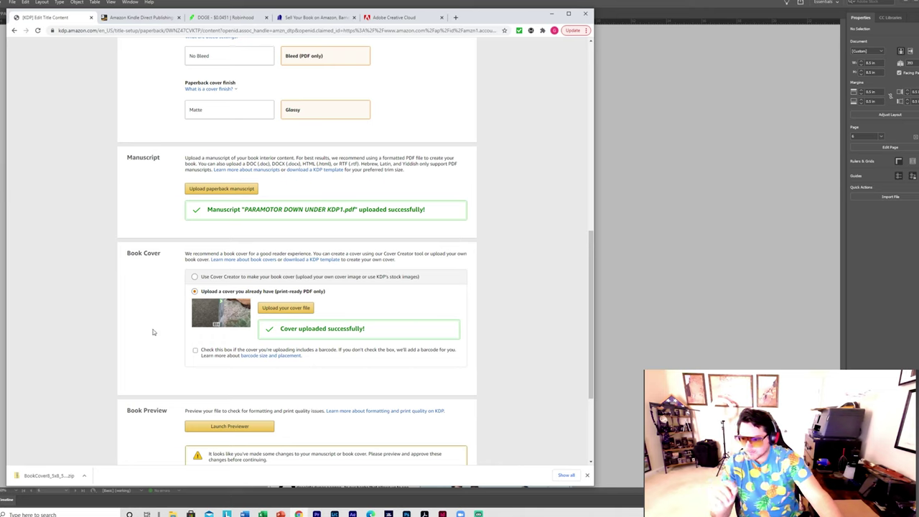
left_click(158, 18)
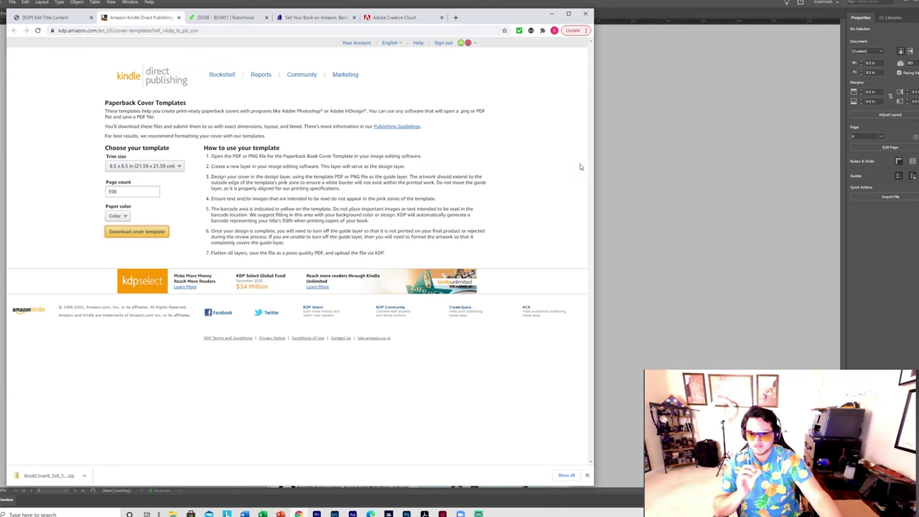
left_click(647, 109)
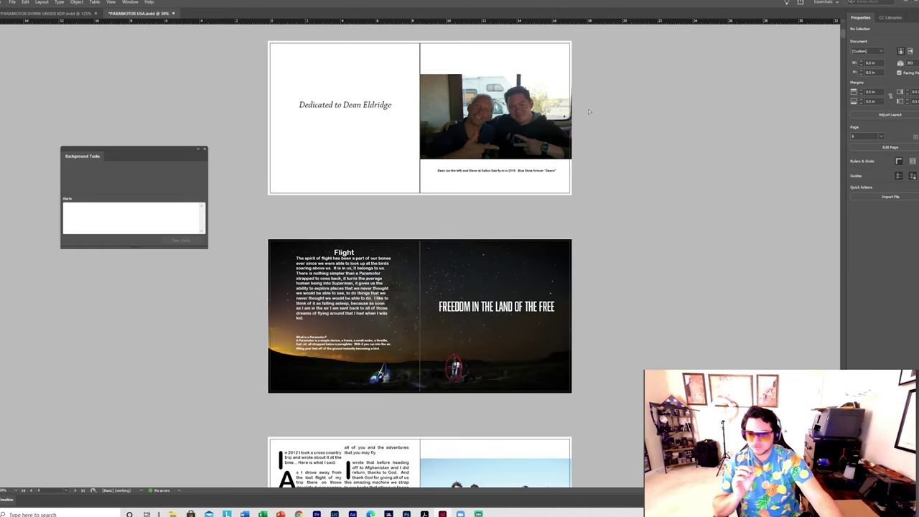
Step: Switch to Photoshop, bring up PUSAkindlepaperbackcover.psd and show its Layer 0 cover template over the artwork
left_click(407, 514)
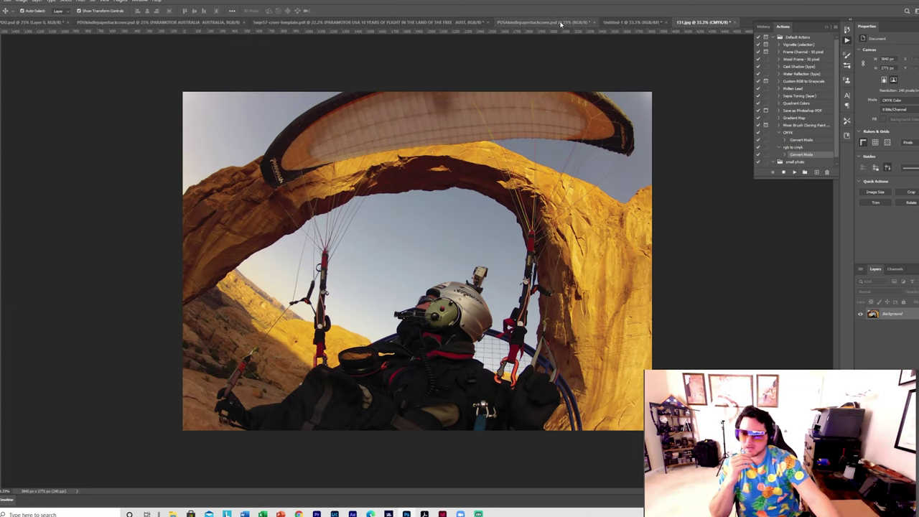
left_click(561, 20)
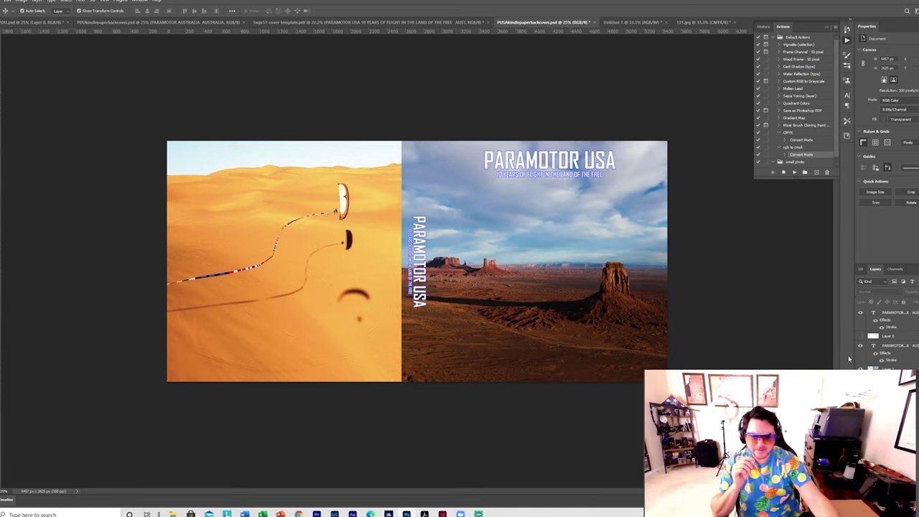
left_click(860, 337)
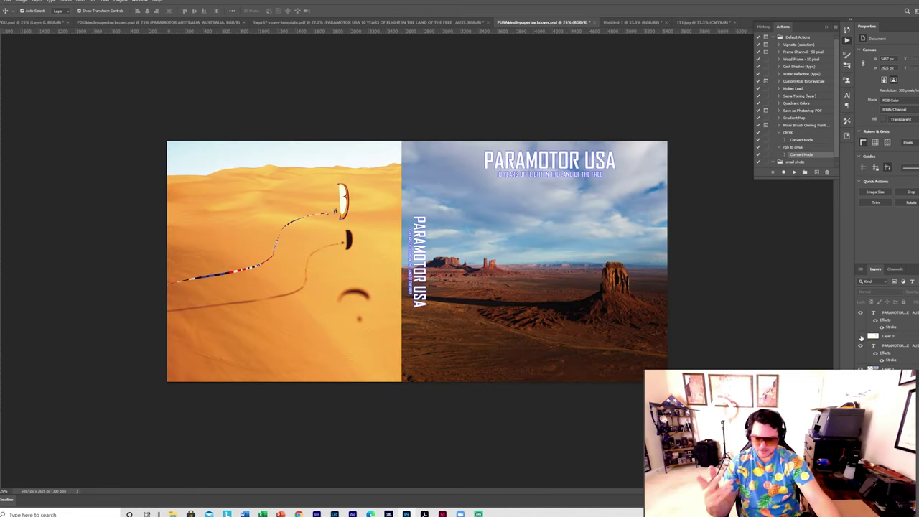
left_click(861, 336)
left_click(861, 336)
left_click(861, 335)
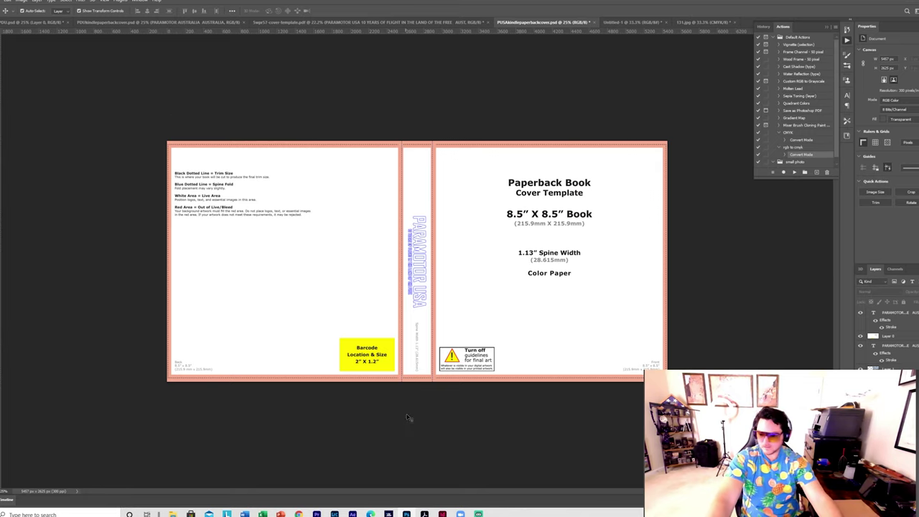
Step: Switch to Acrobat and check the page size of the 8.5x8.5_Color_400 cover template in its document properties
mouse_move(424, 513)
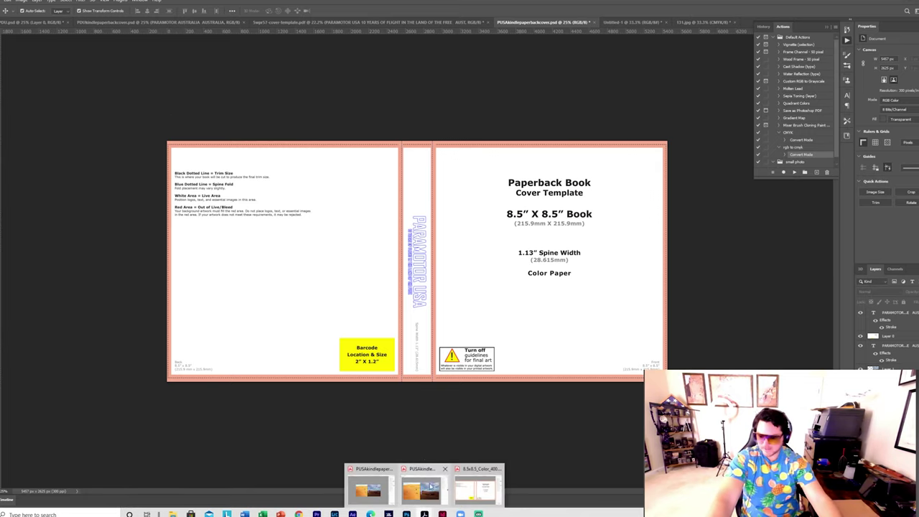
left_click(430, 487)
left_click(200, 21)
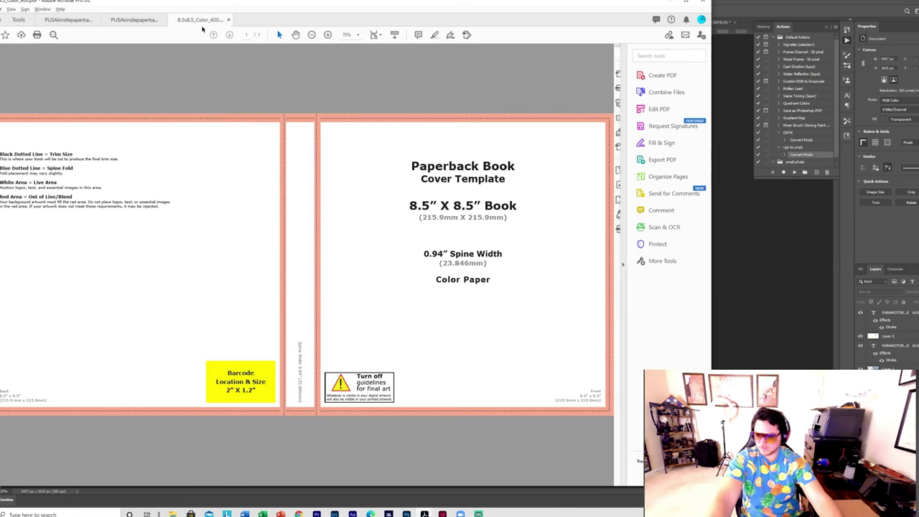
right_click(362, 231)
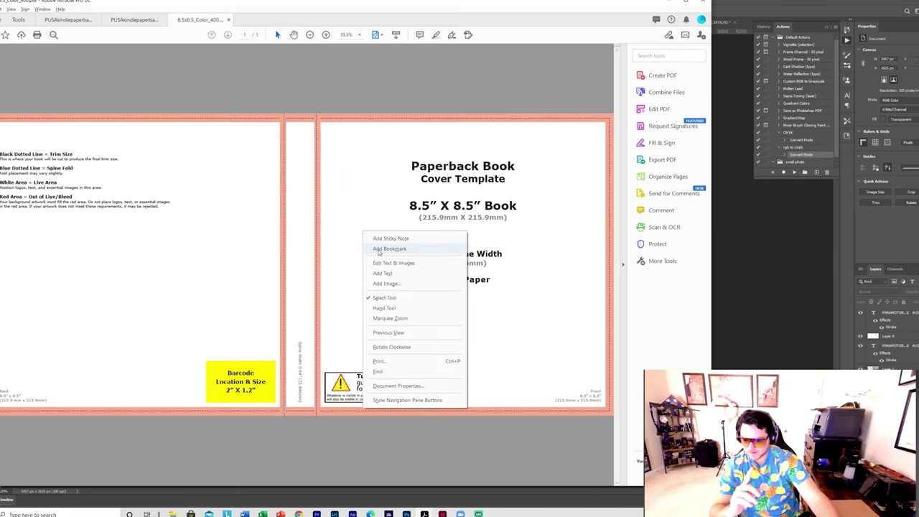
left_click(402, 386)
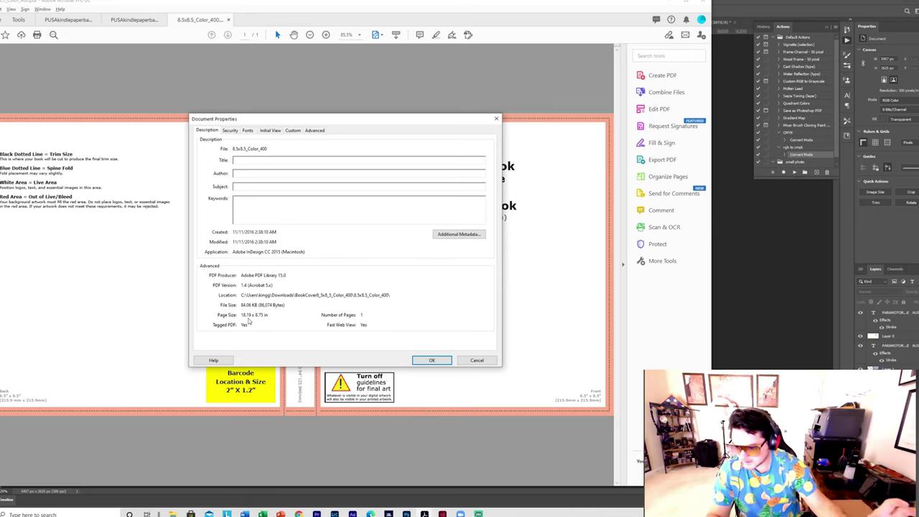
left_click(490, 361)
Step: Return to Photoshop, glance at the blue-bordered cover version, and hide the Layer 0 template in PUSAkindlepaperbackcover.psd
key("alt+Tab")
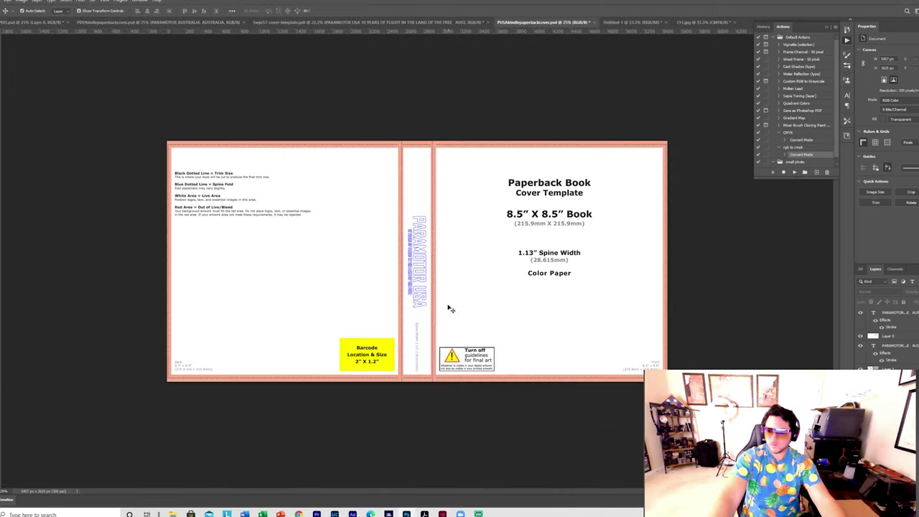
left_click(390, 25)
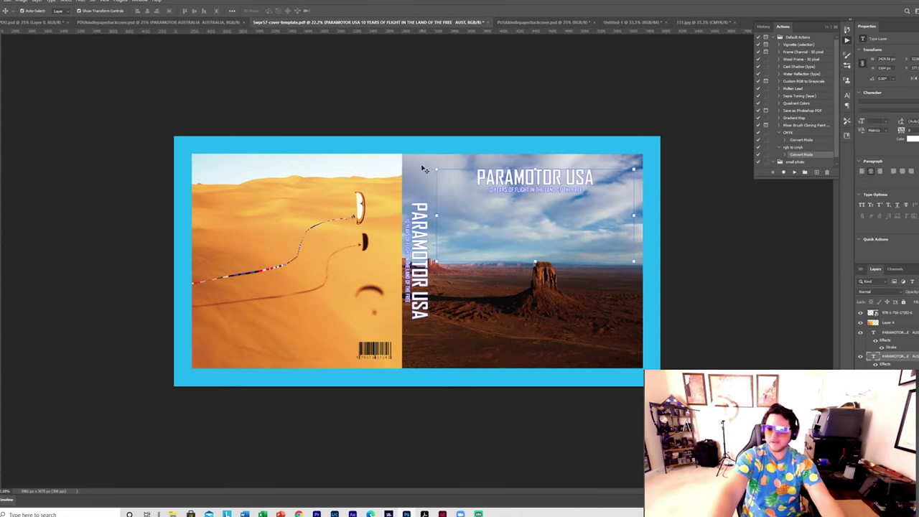
left_click(527, 23)
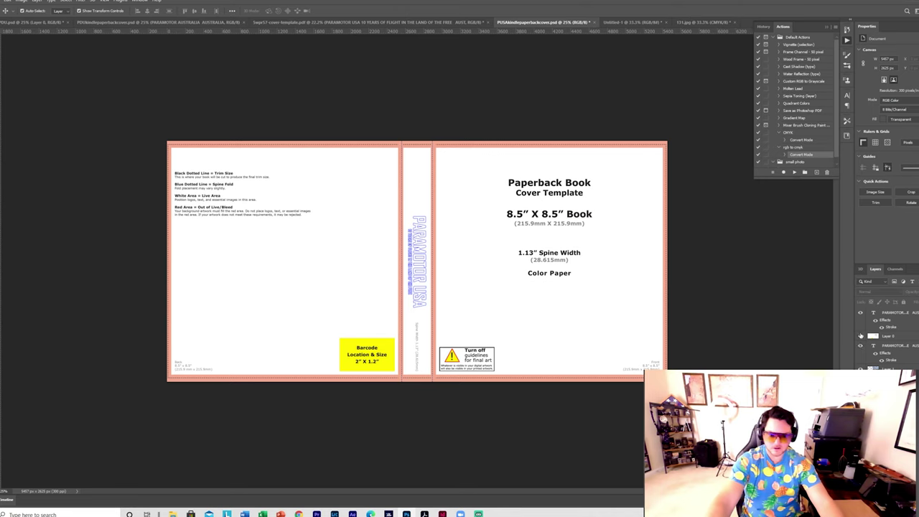
left_click(860, 335)
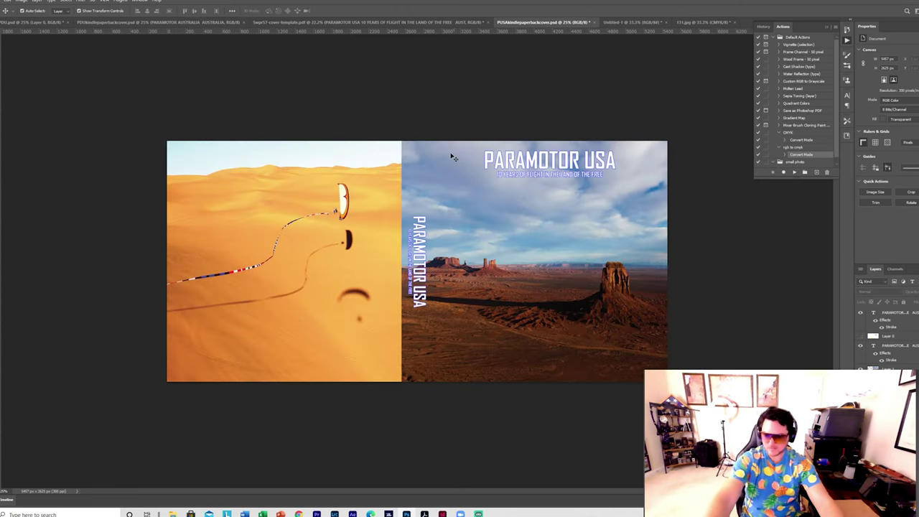
right_click(486, 222)
left_click(364, 90)
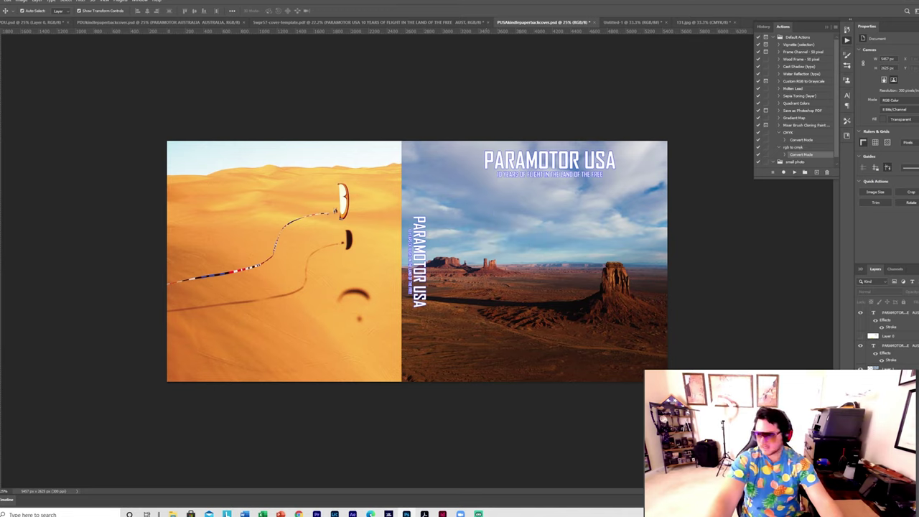
Step: Export the cover as a JPG at 100% quality to the Desktop under the name PUSAkindlepaperbackcover1
left_click(6, 2)
mouse_move(15, 106)
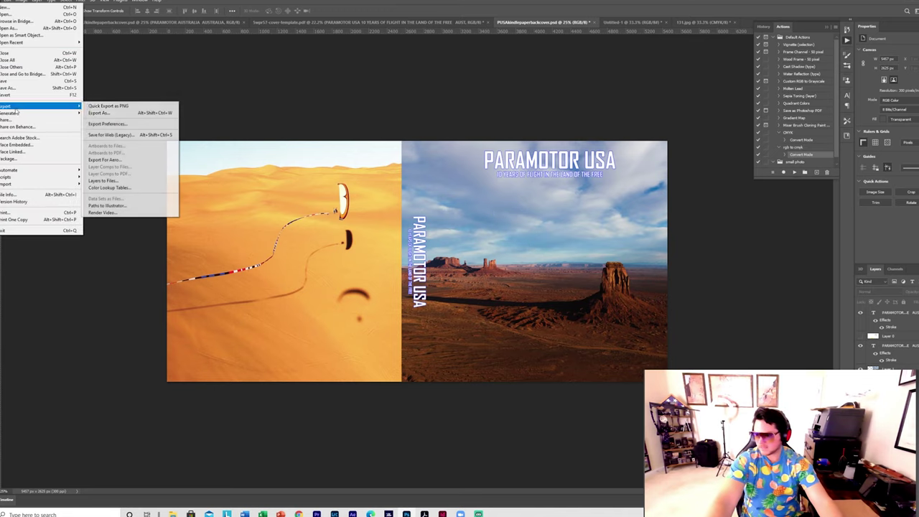
left_click(100, 112)
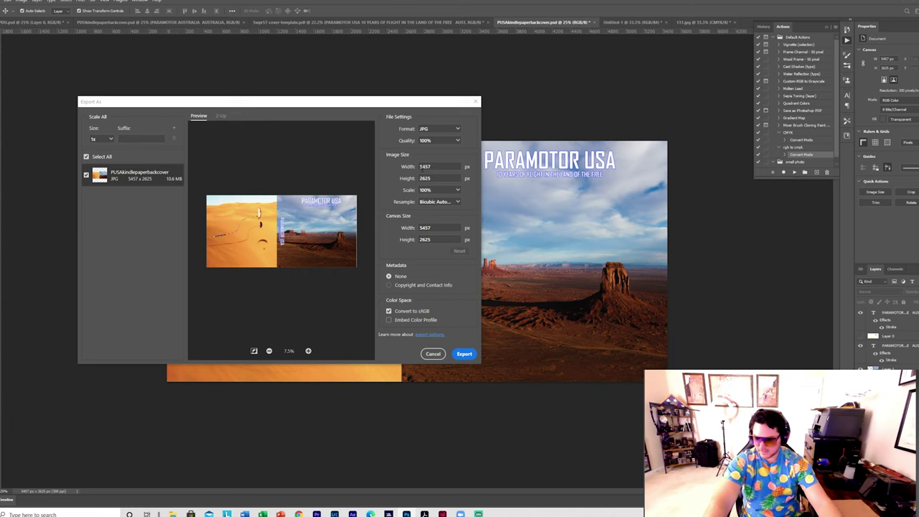
left_click(464, 353)
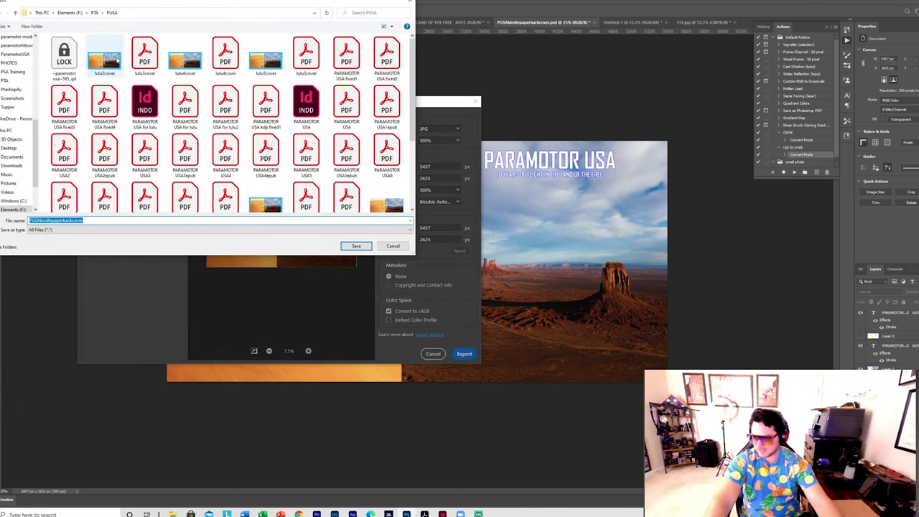
scroll(19, 108, "up", 5)
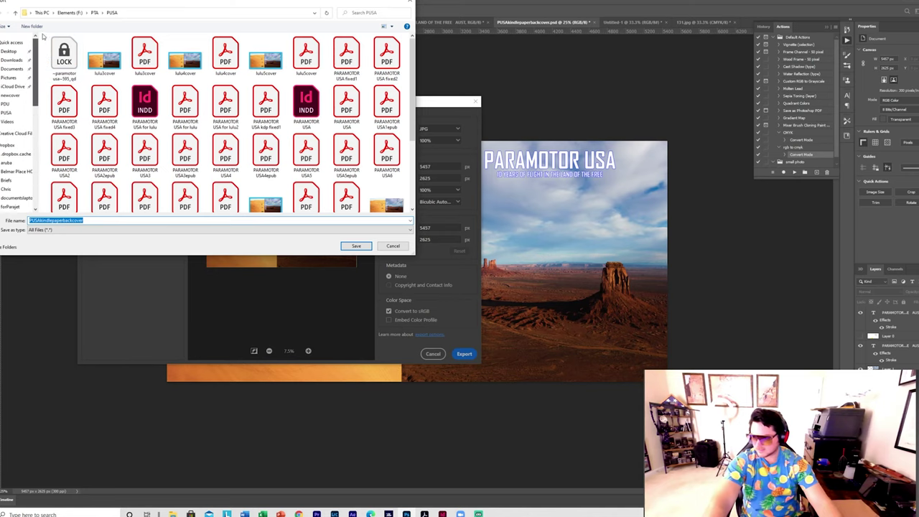
left_click(13, 52)
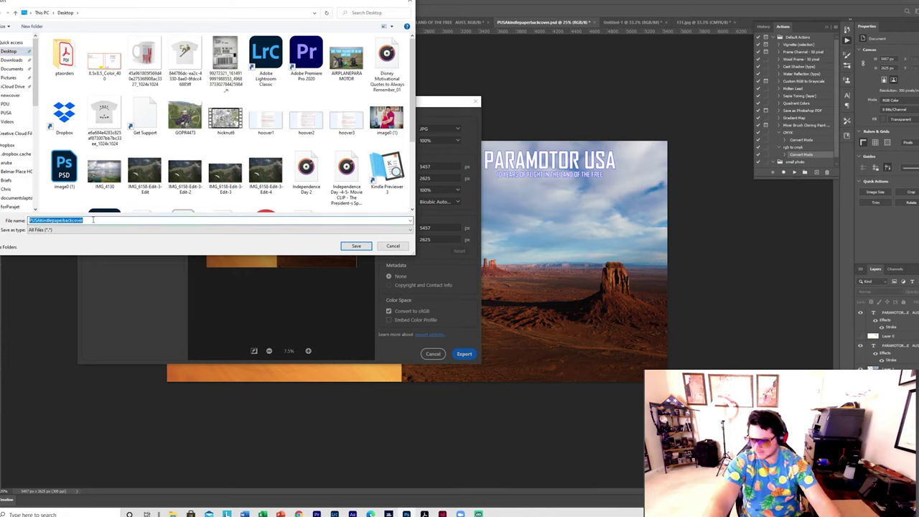
type("1")
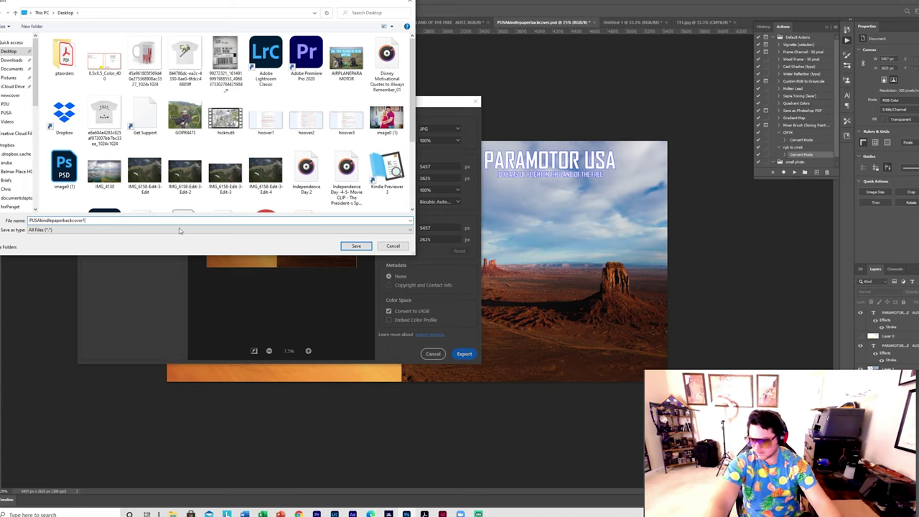
left_click(367, 247)
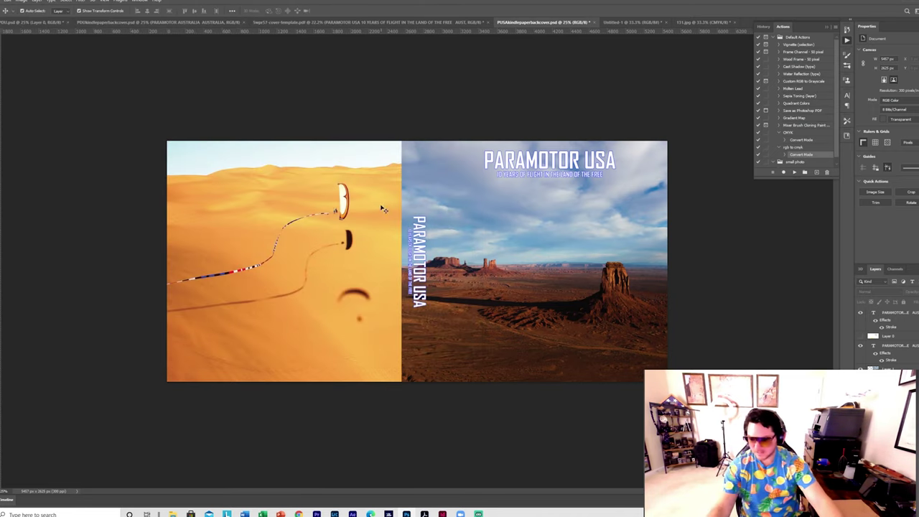
Step: Find the exported PUSAkindlepaperbackcover1 image in the Desktop folder and convert it to an Adobe PDF
left_click(173, 514)
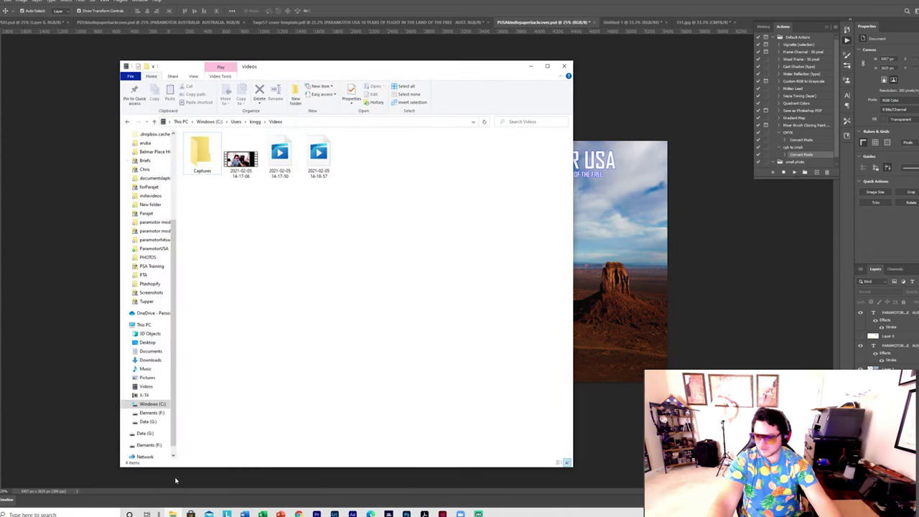
scroll(169, 318, "up", 5)
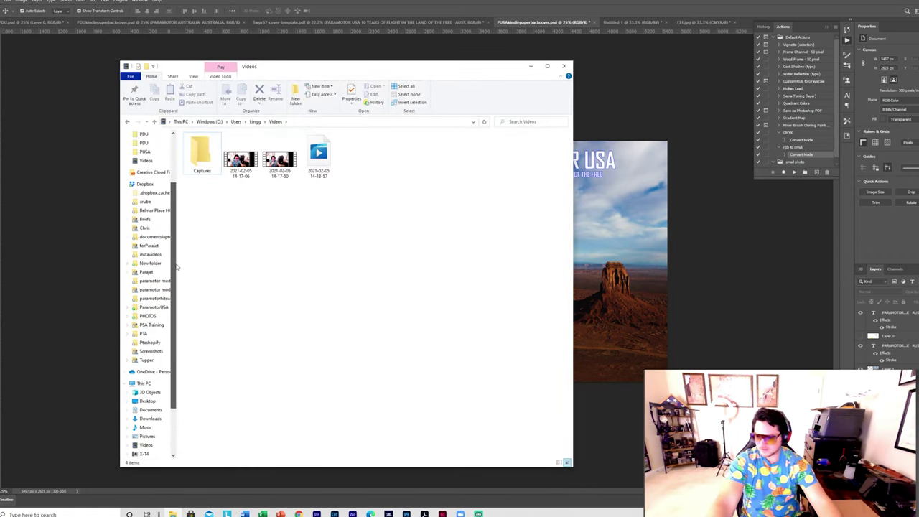
left_click(147, 148)
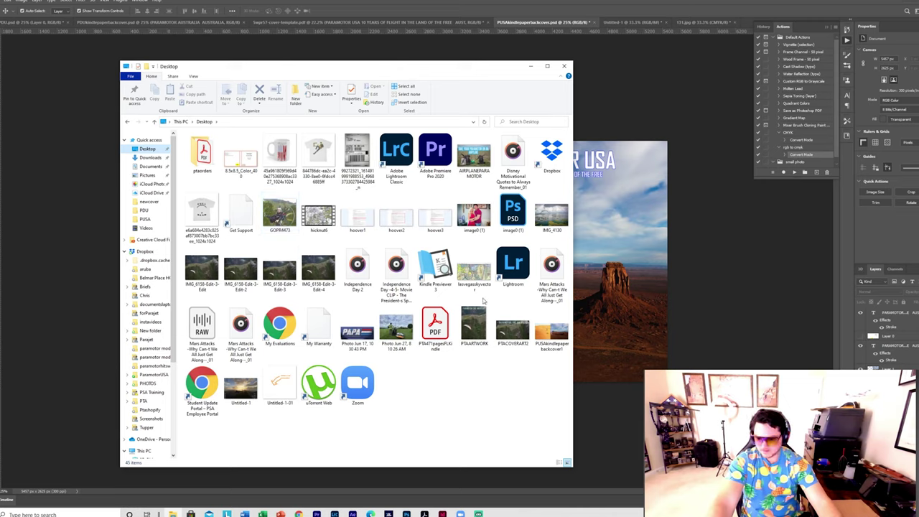
left_click(563, 336)
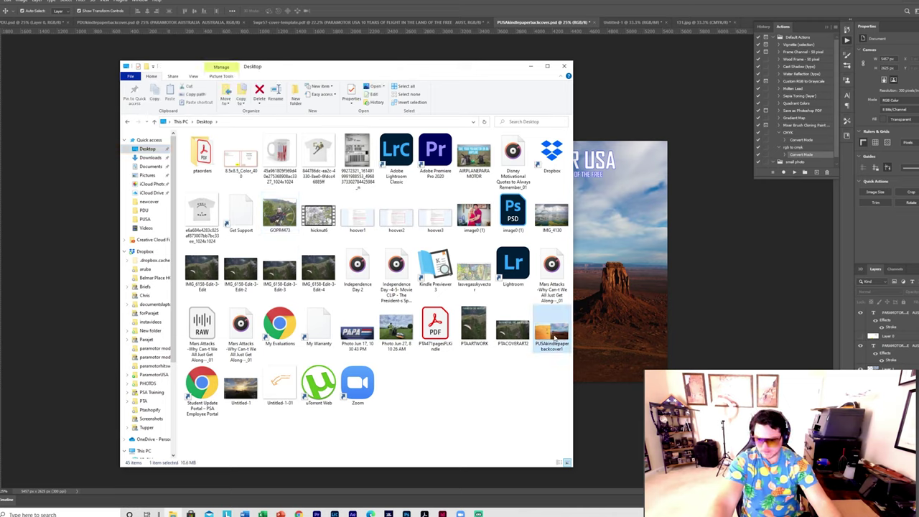
right_click(554, 337)
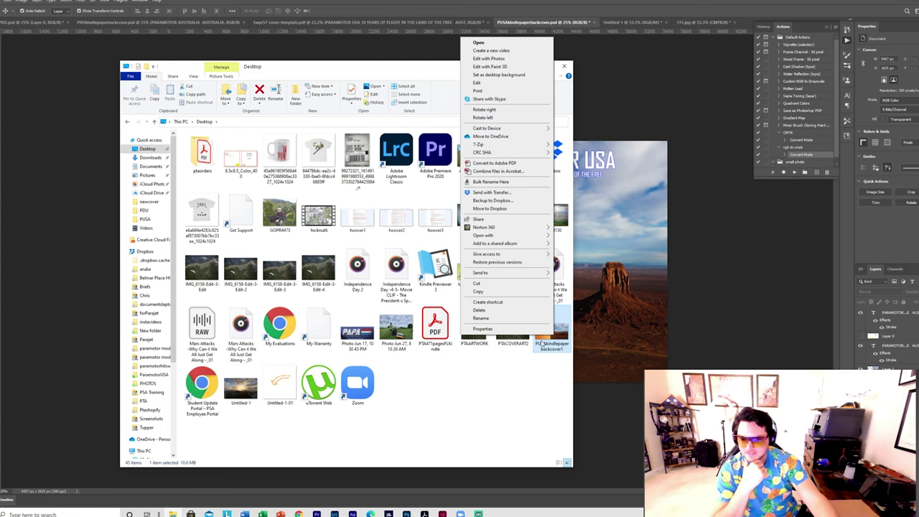
left_click(517, 164)
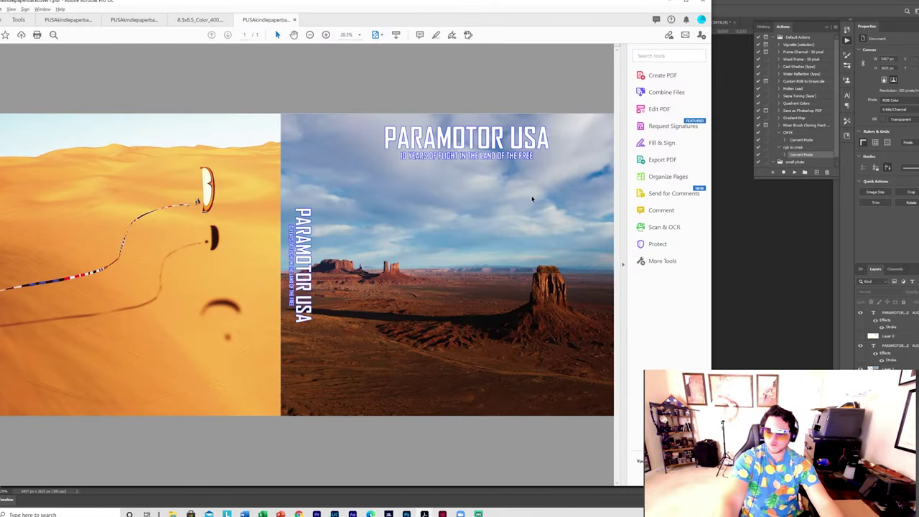
Step: Check the page size of the converted PUSAkindlepaperbackcover1 PDF in its document properties
right_click(388, 257)
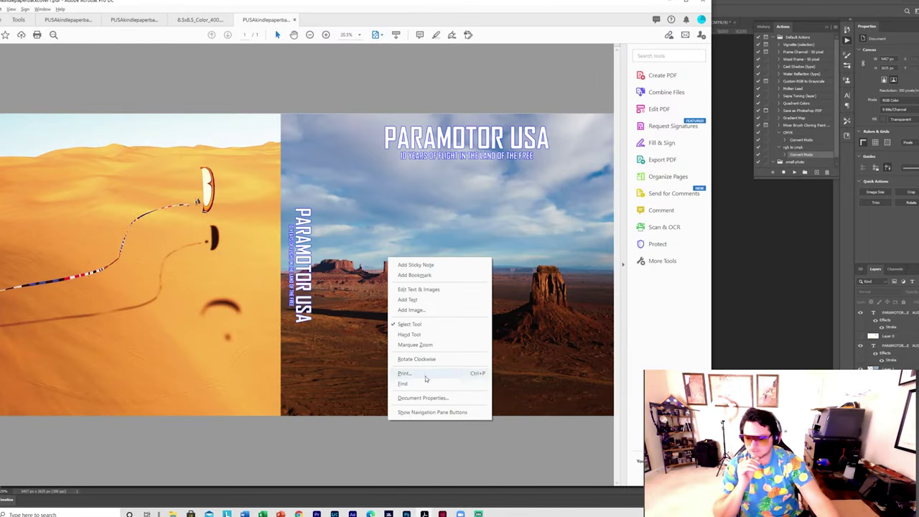
left_click(423, 398)
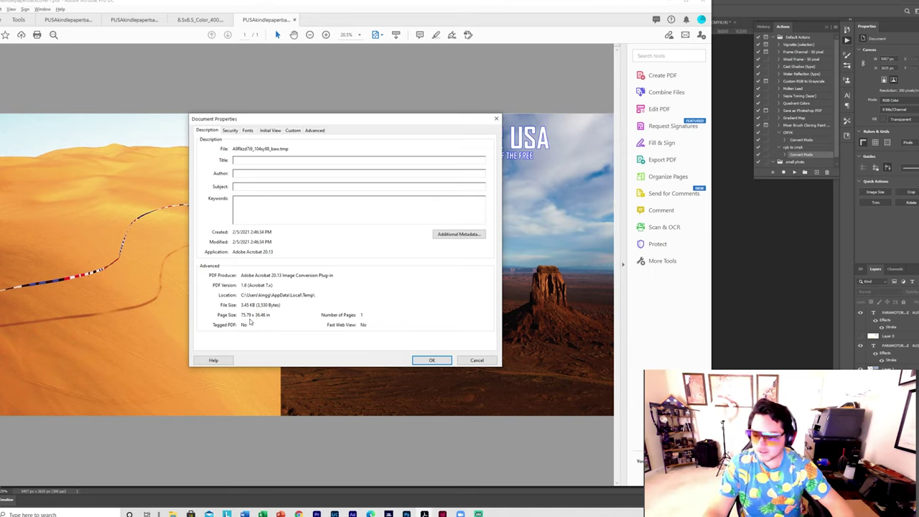
Step: Switch to the KDP paperback content page in Chrome, preview the uploaded cover in the Print Previewer, and exit the previewer
key("alt+Tab")
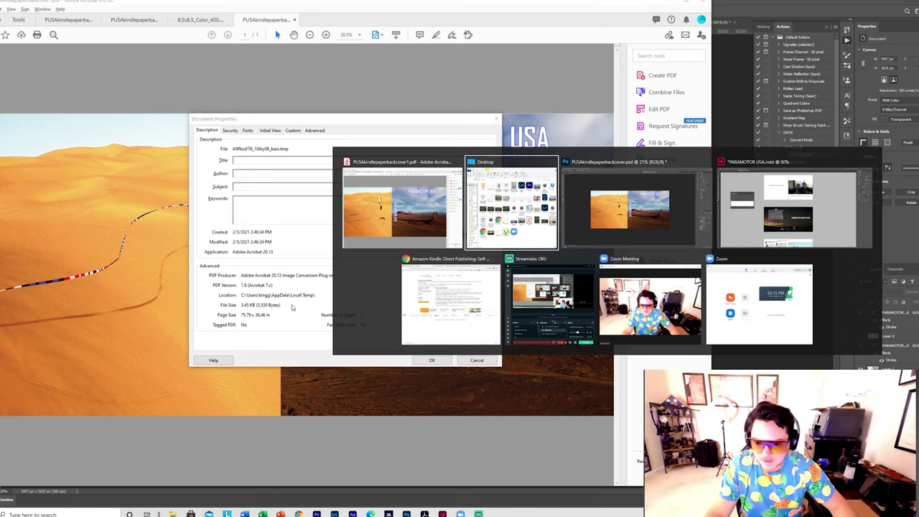
key("Tab")
key("Tab")
key("Tab")
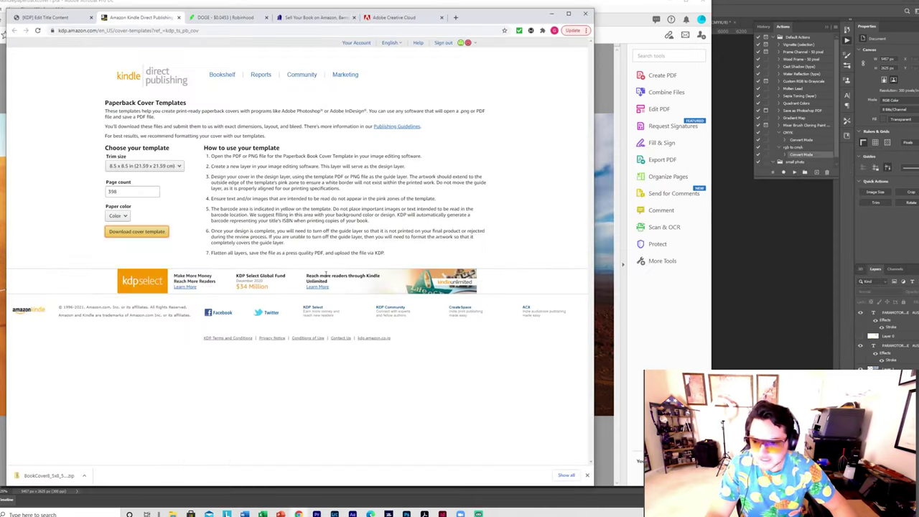
left_click(79, 17)
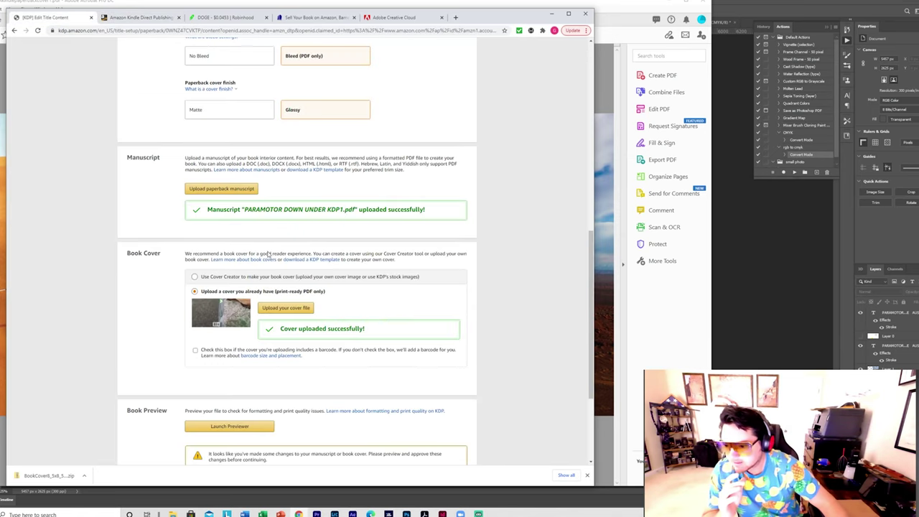
scroll(231, 208, "down", 3)
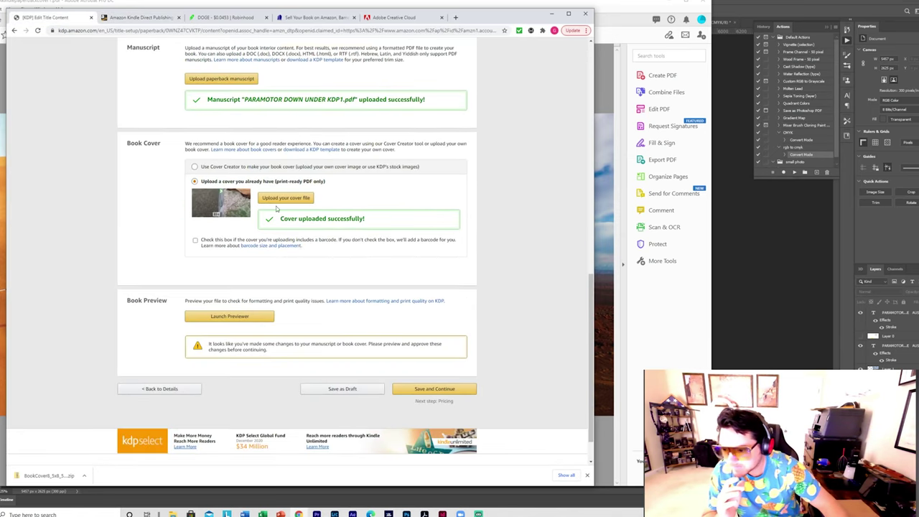
left_click(257, 319)
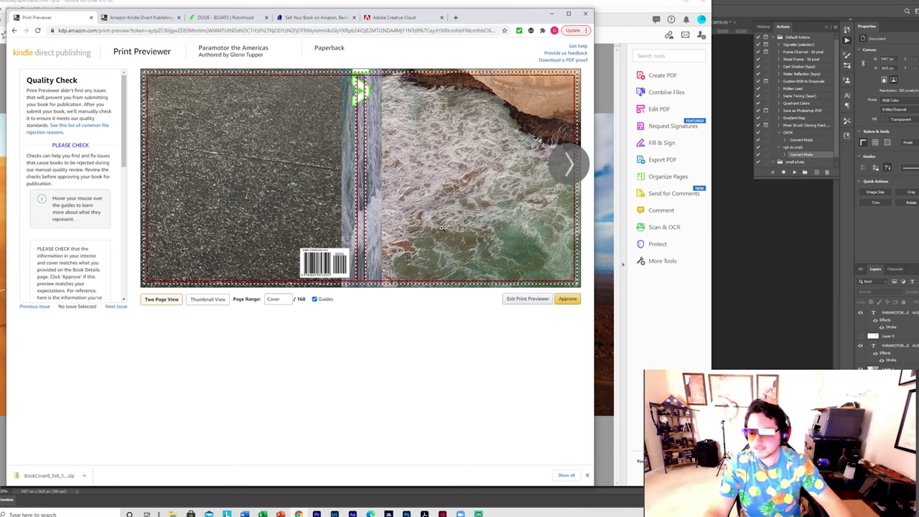
mouse_move(492, 238)
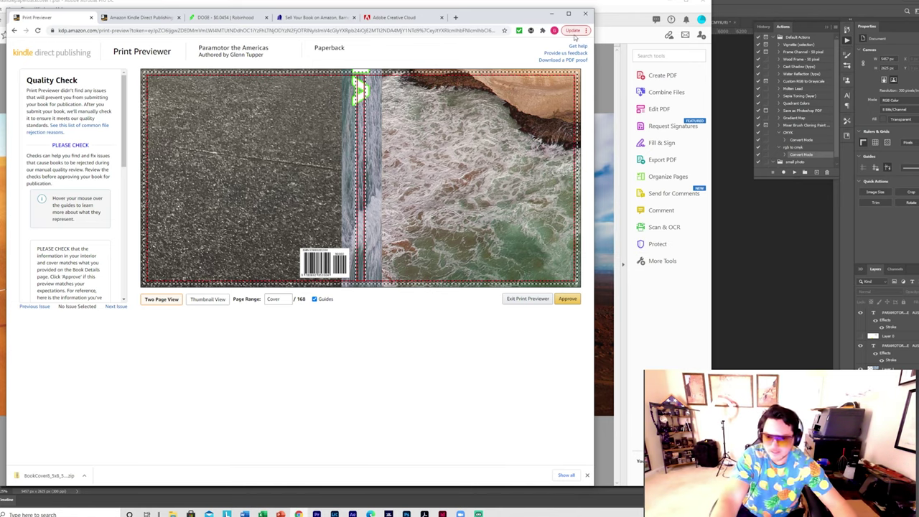
left_click(528, 298)
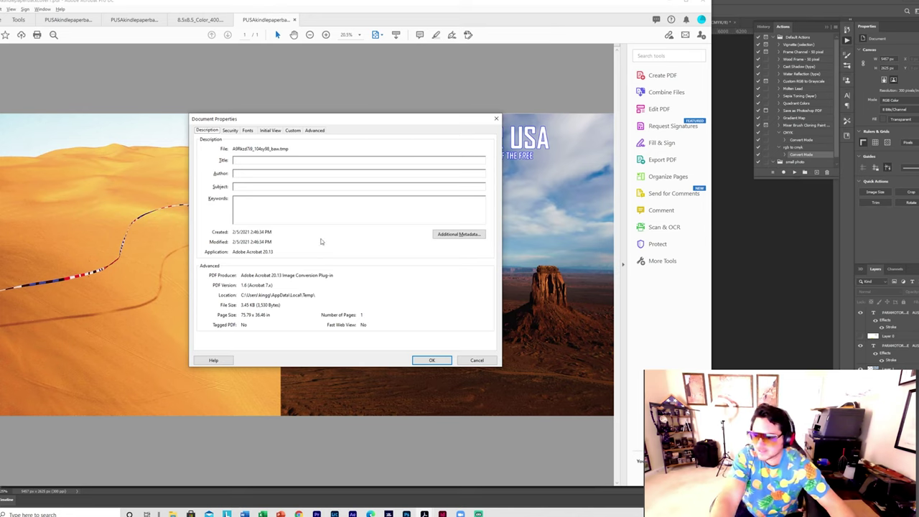
Step: In Acrobat, close the document properties and review the edge and unit settings of the Preflight fixup "Scale pages to specified size"
left_click(477, 359)
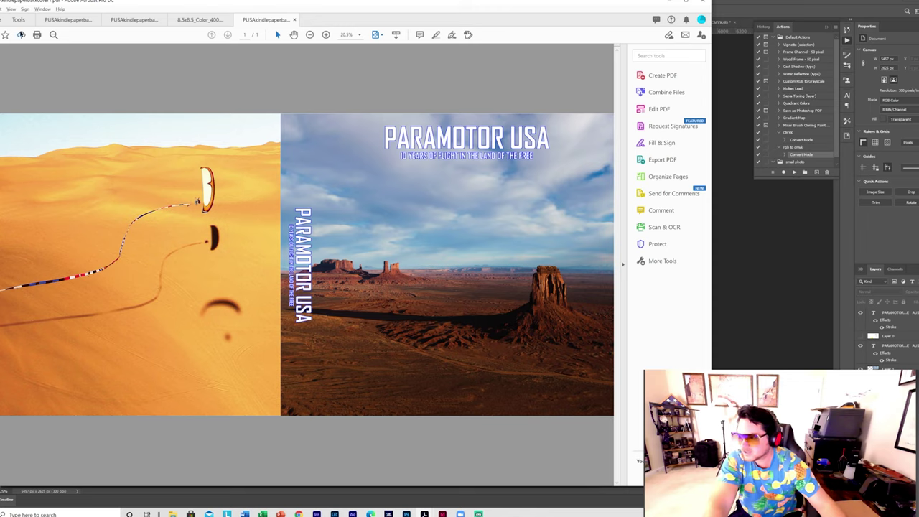
left_click(18, 20)
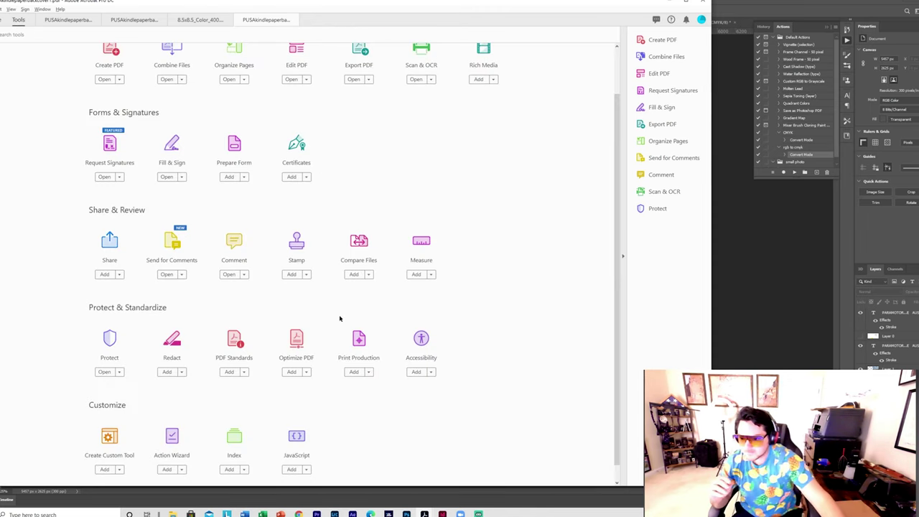
left_click(359, 335)
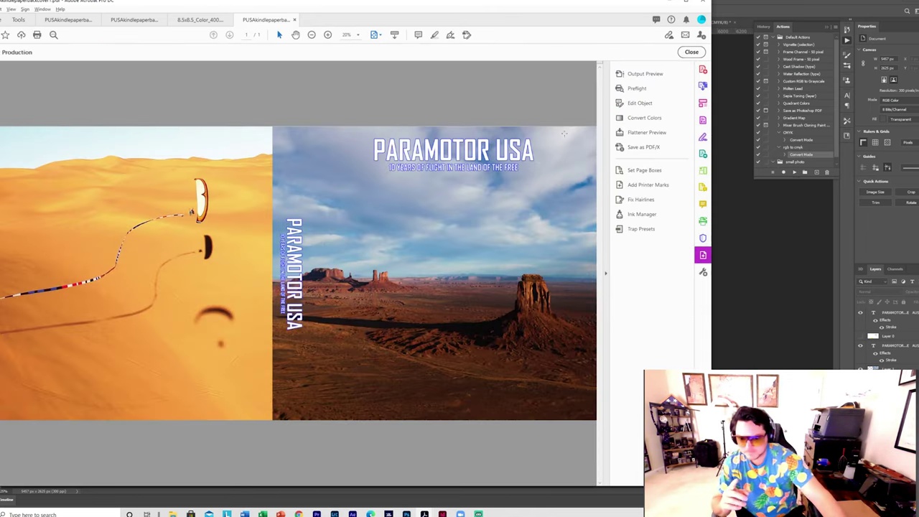
left_click(635, 88)
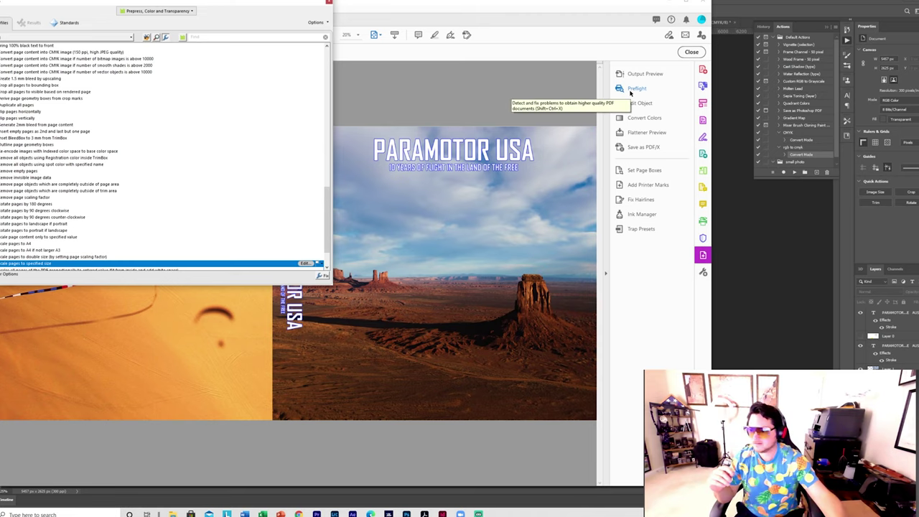
scroll(114, 57, "up", 1)
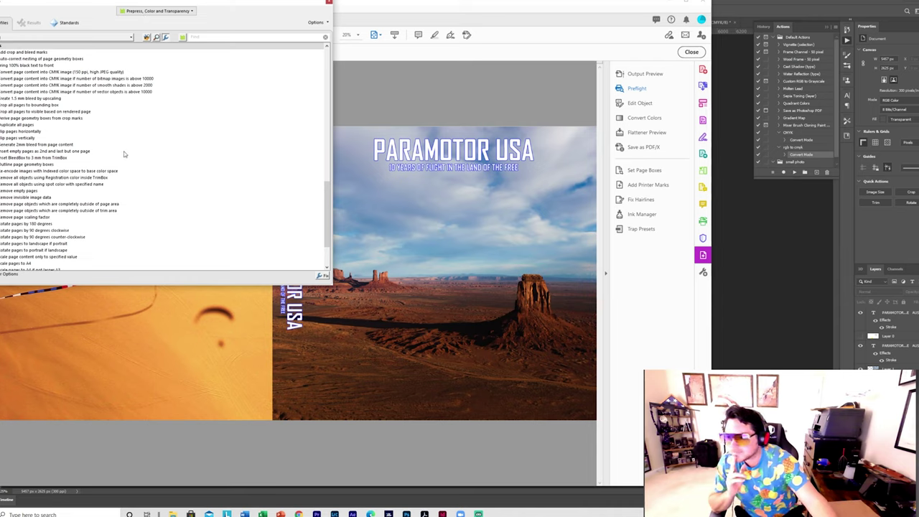
scroll(114, 172, "down", 3)
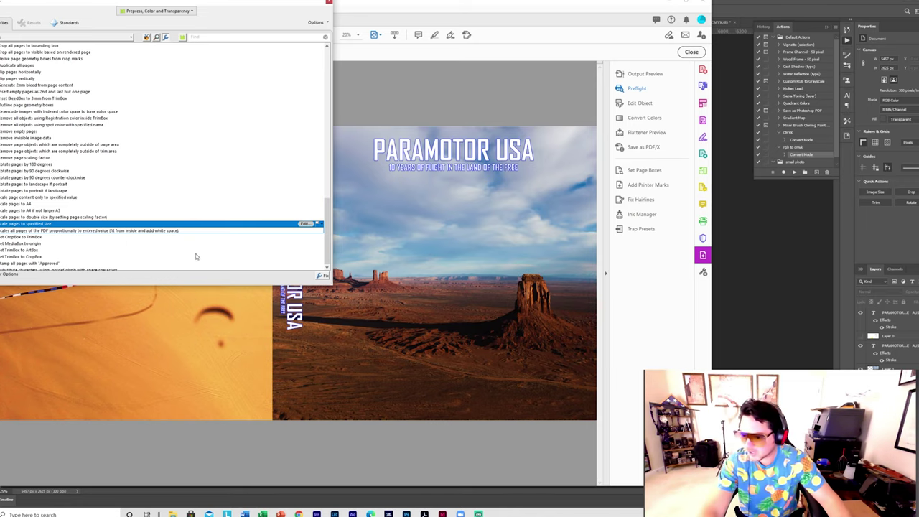
left_click(304, 225)
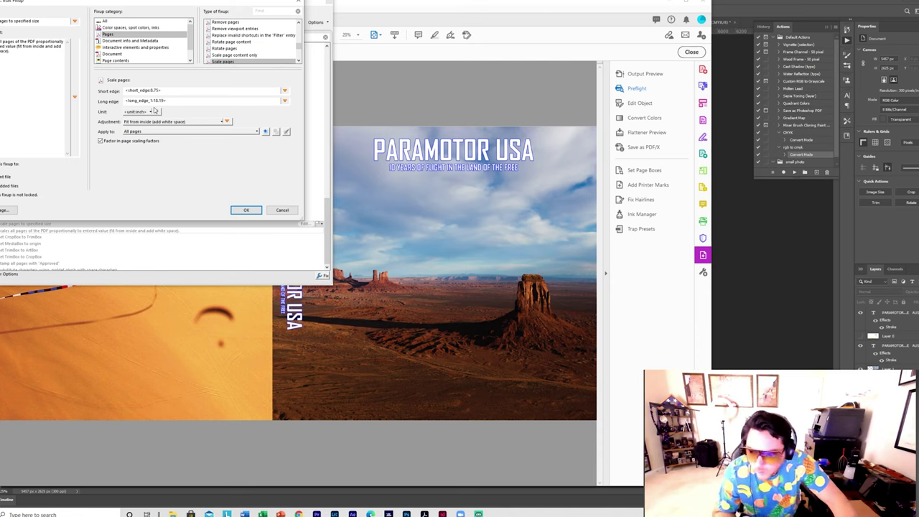
left_click(245, 210)
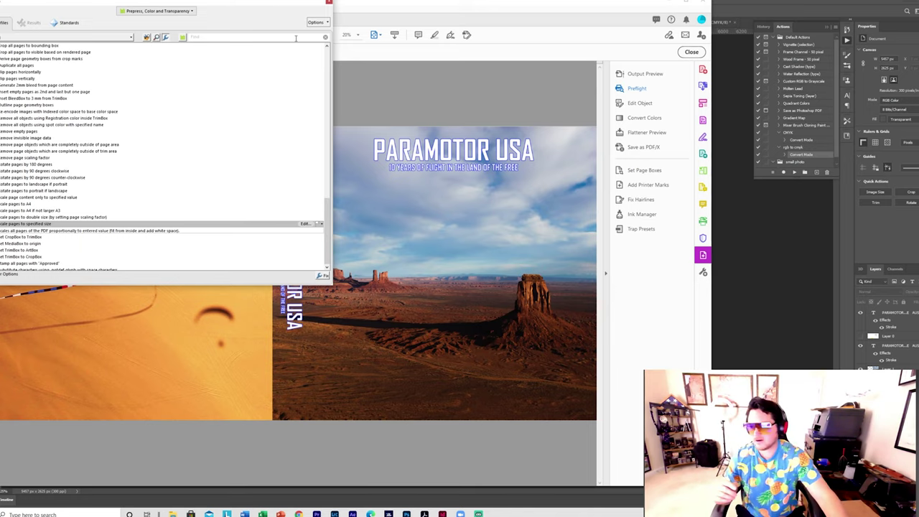
left_click(329, 3)
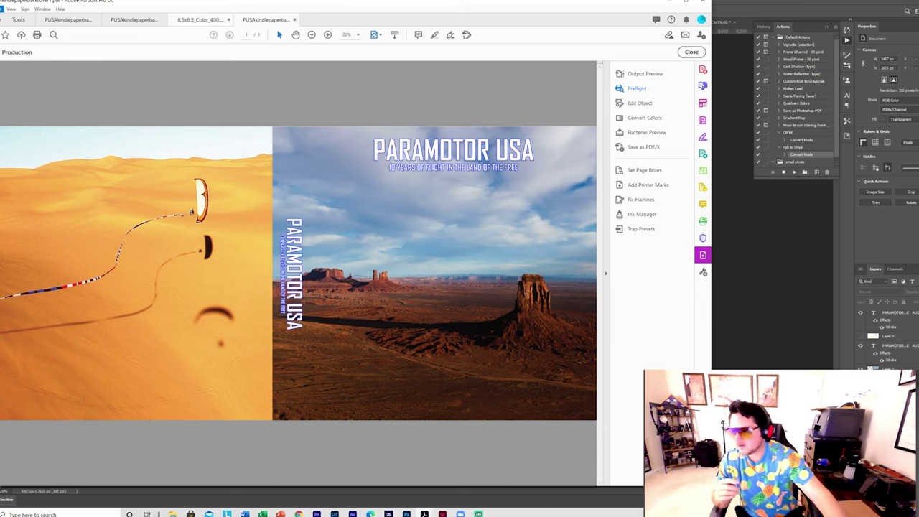
left_click(2, 8)
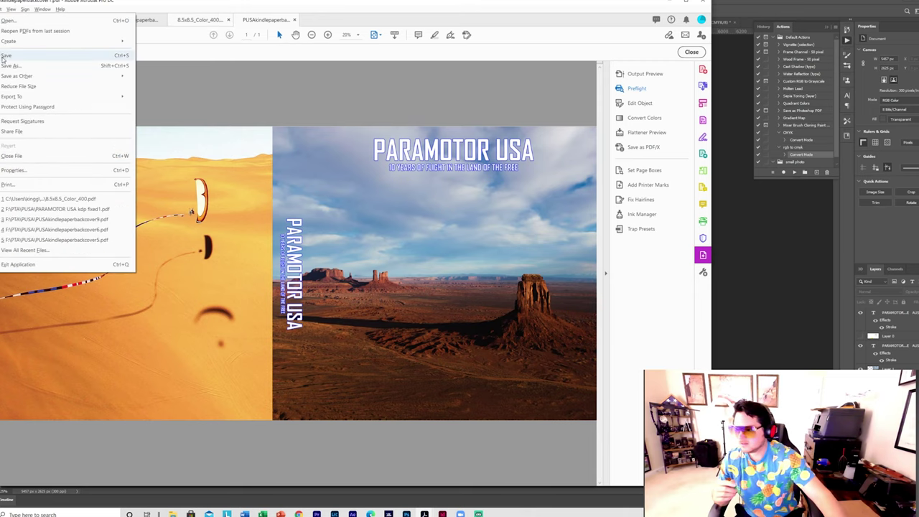
left_click(6, 66)
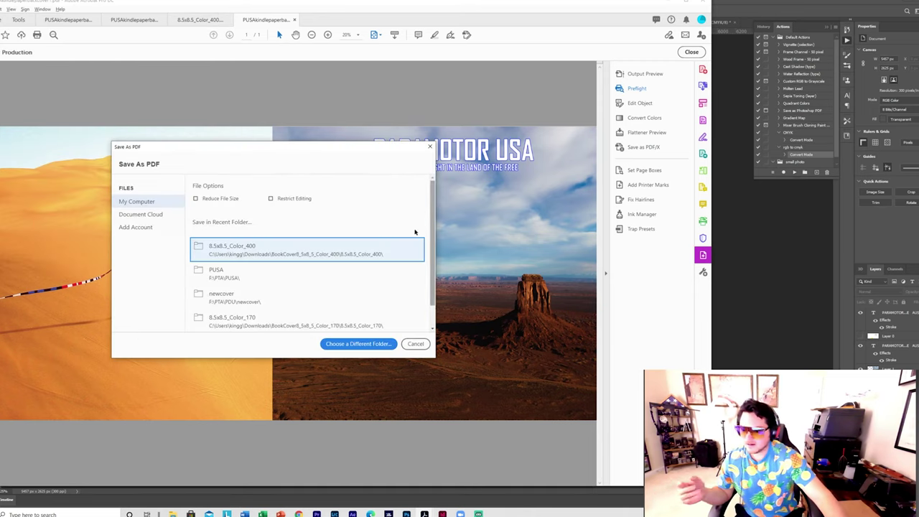
left_click(416, 344)
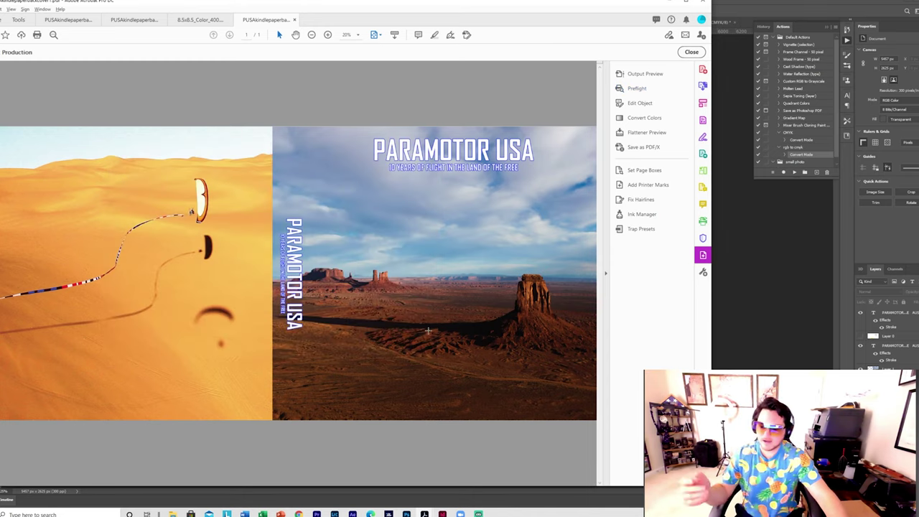
Step: Return to the KDP paperback content page in Chrome and view the Book Cover upload section
key("alt+Tab")
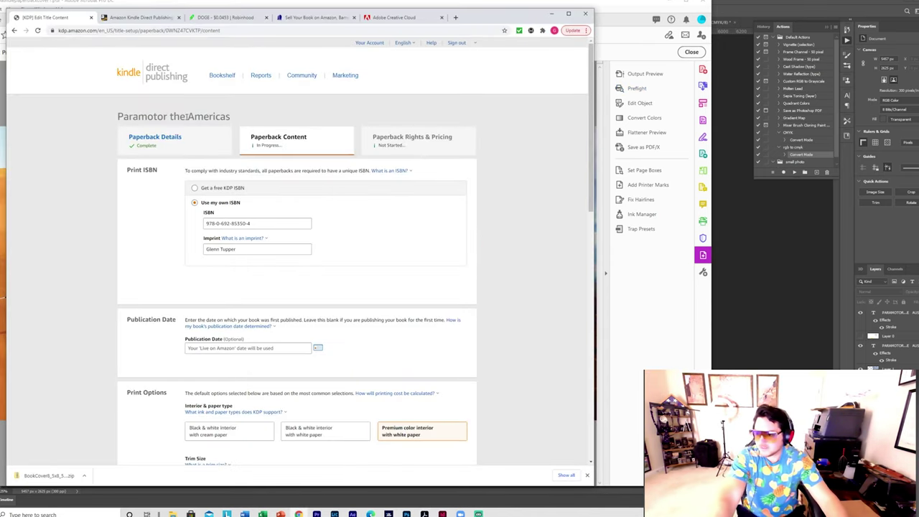
scroll(111, 266, "down", 4)
scroll(113, 268, "down", 5)
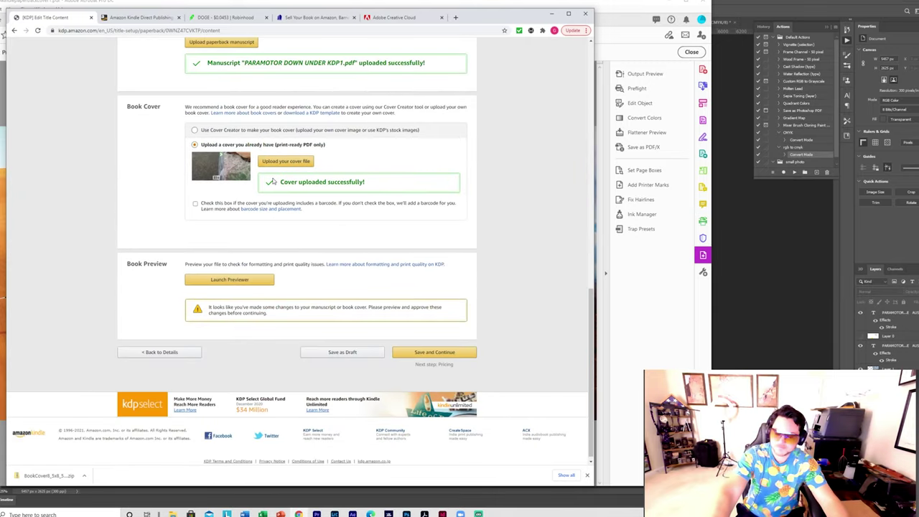
Step: Switch to File Explorer and open the PUSA folder inside PTA on the Elements (F:) drive to view the cover files
left_click(173, 514)
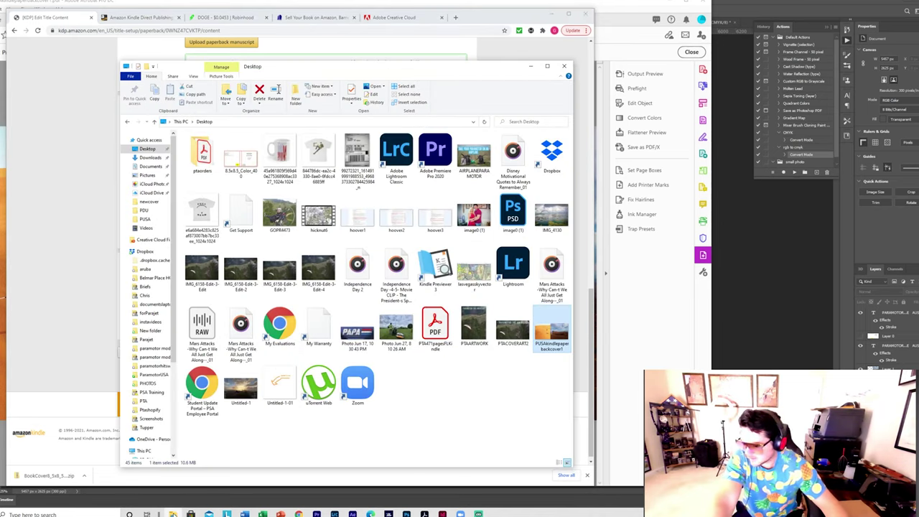
scroll(169, 323, "down", 3)
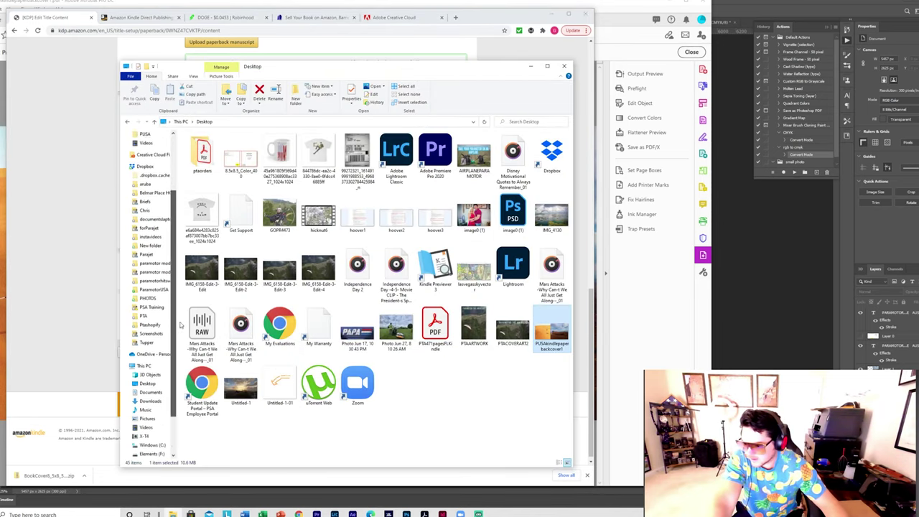
scroll(165, 373, "down", 1)
left_click(164, 403)
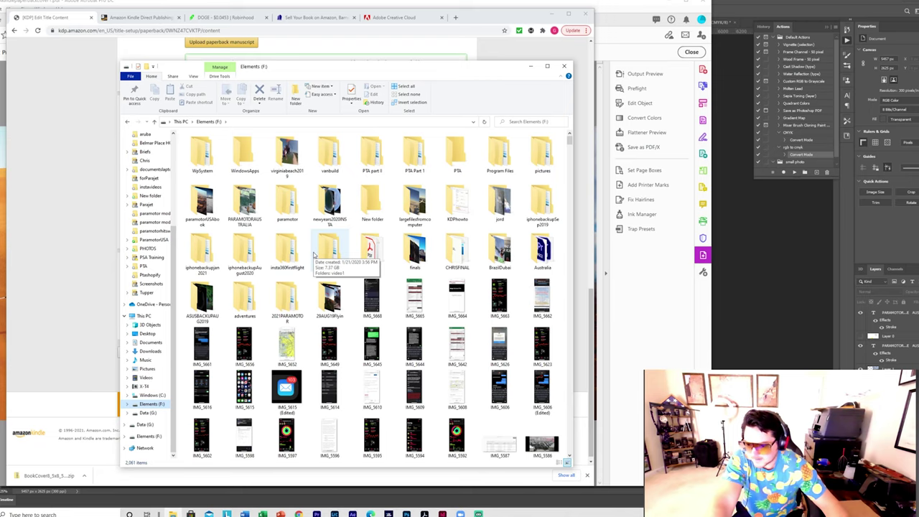
double_click(456, 152)
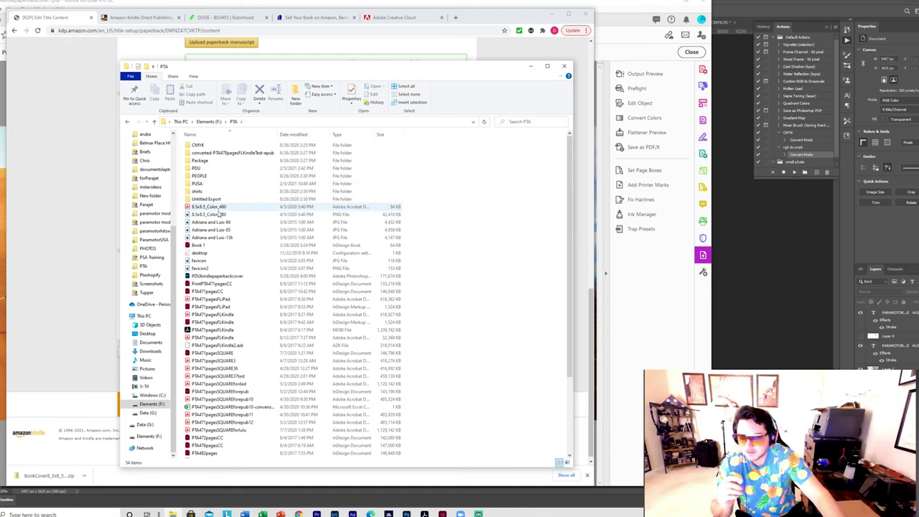
left_click(217, 234)
right_click(218, 234)
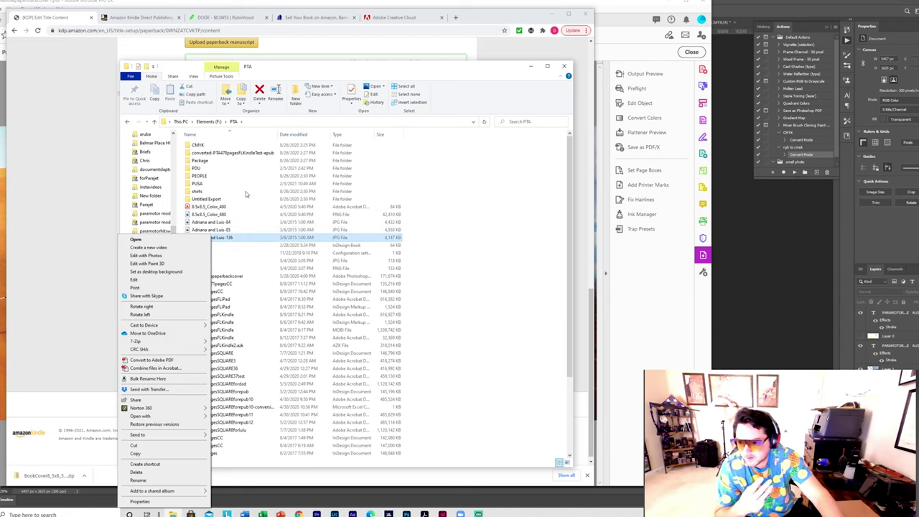
key("Escape")
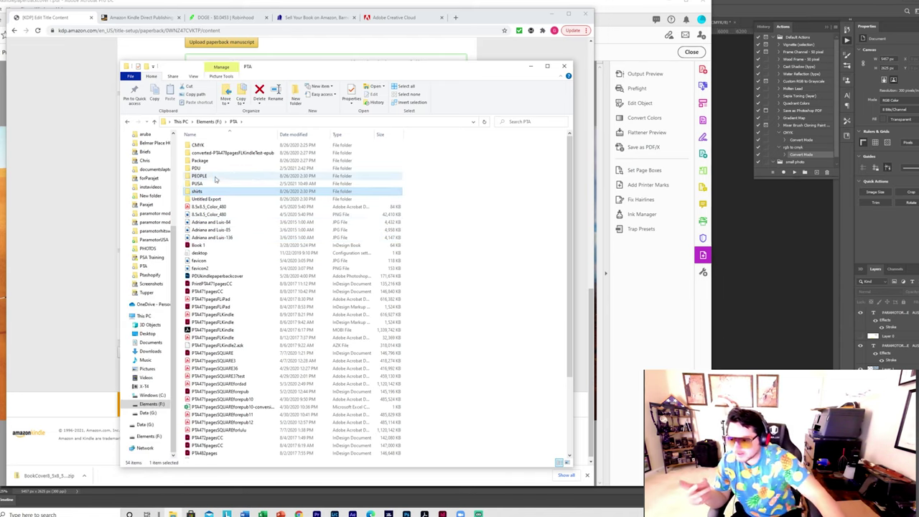
double_click(211, 183)
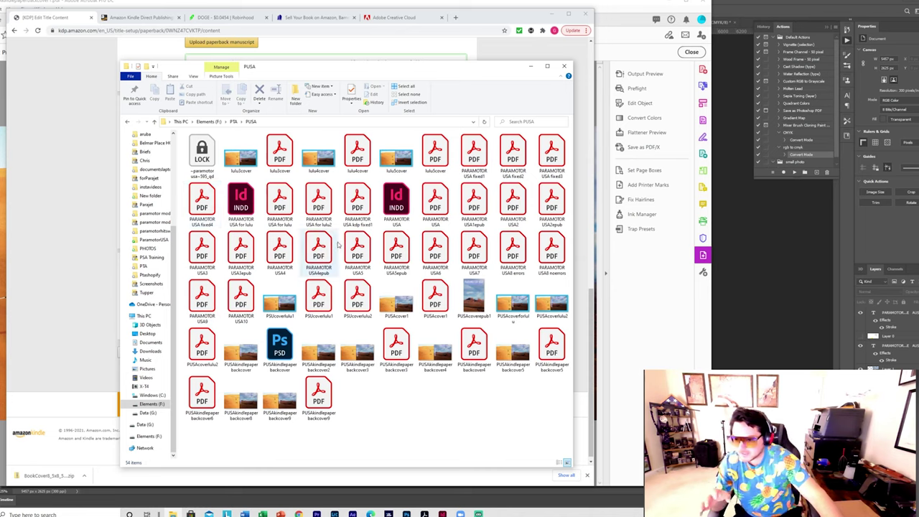
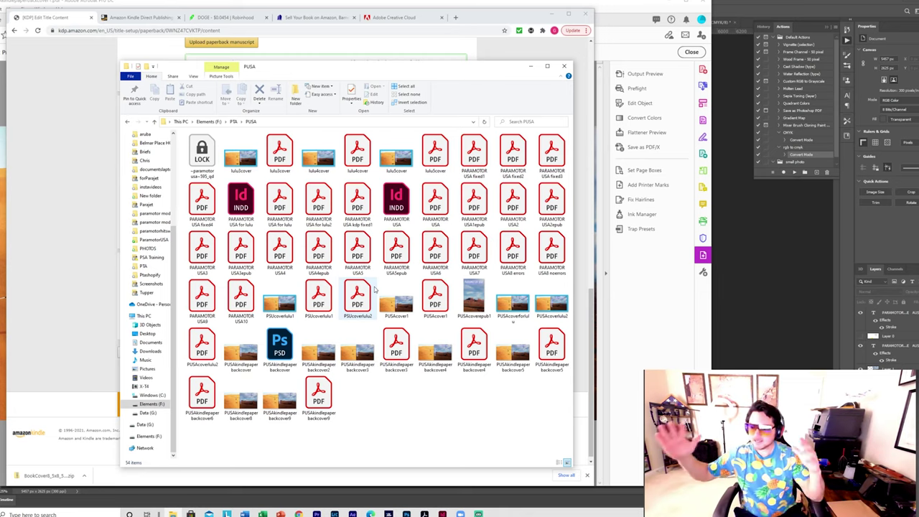
Step: View the Lulu Projects Overview in Chrome, and switch to the PARAMOTOR USA.indd document in InDesign
left_click(343, 16)
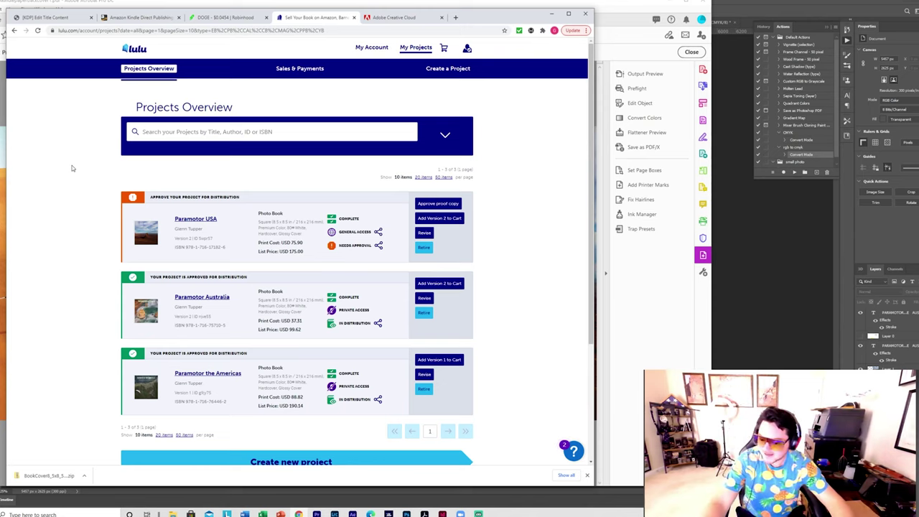
key("alt+Tab")
key("alt+Tab")
key("alt+Tab")
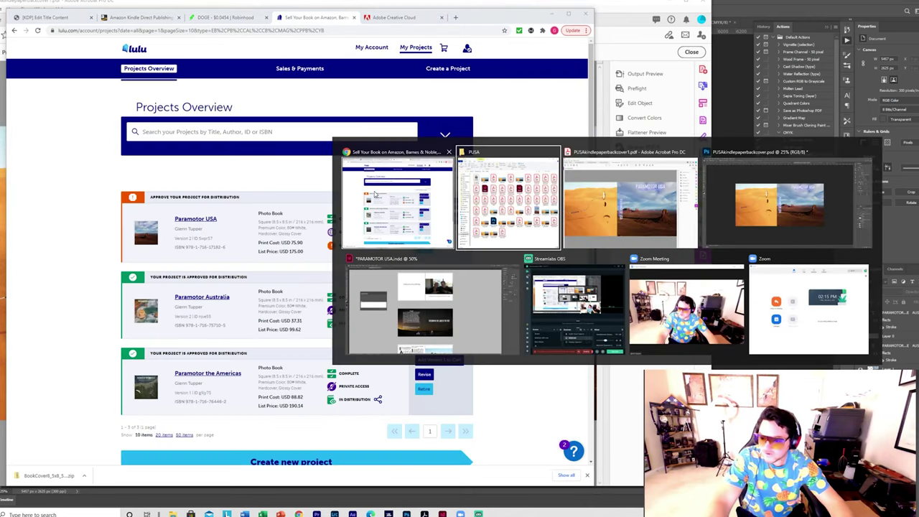
key("alt+Tab")
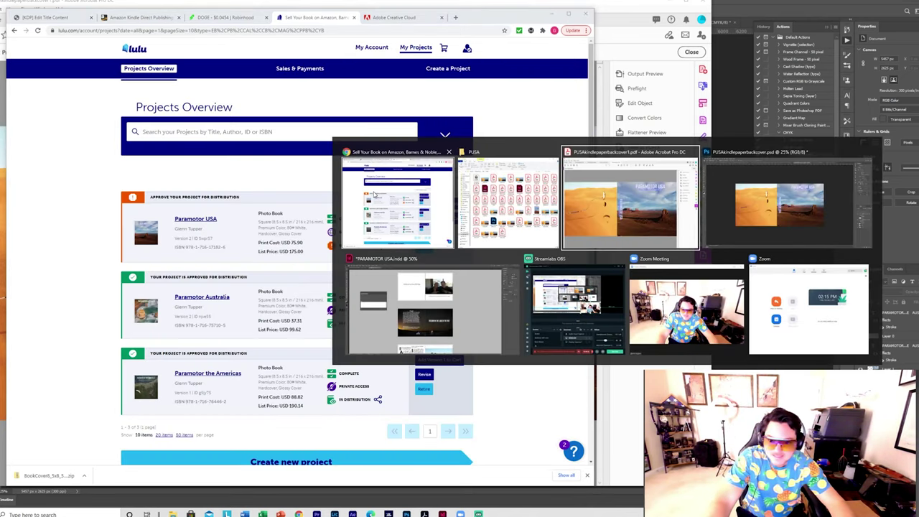
key("alt+Tab")
key("alt+Tab")
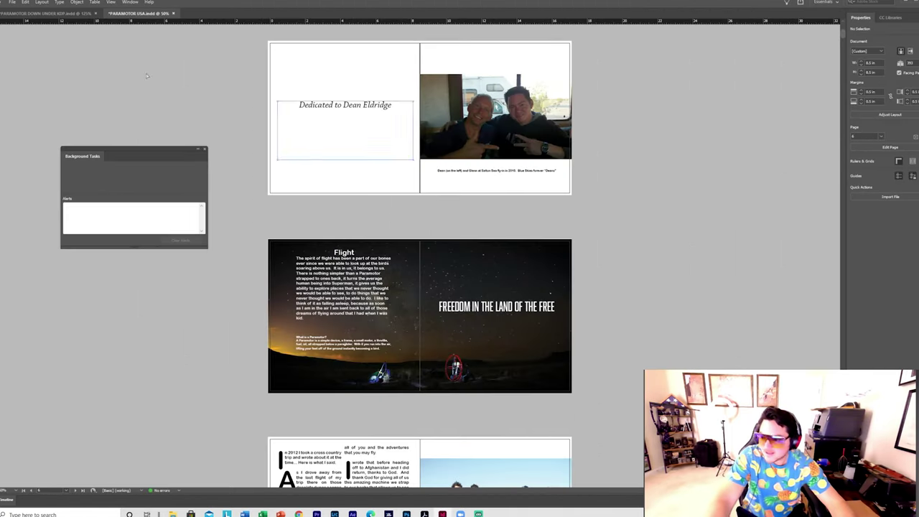
Step: Start exporting PARAMOTOR USA as Adobe PDF (Print) over the existing file in the PUSA folder, and view the Compression settings
left_click(13, 2)
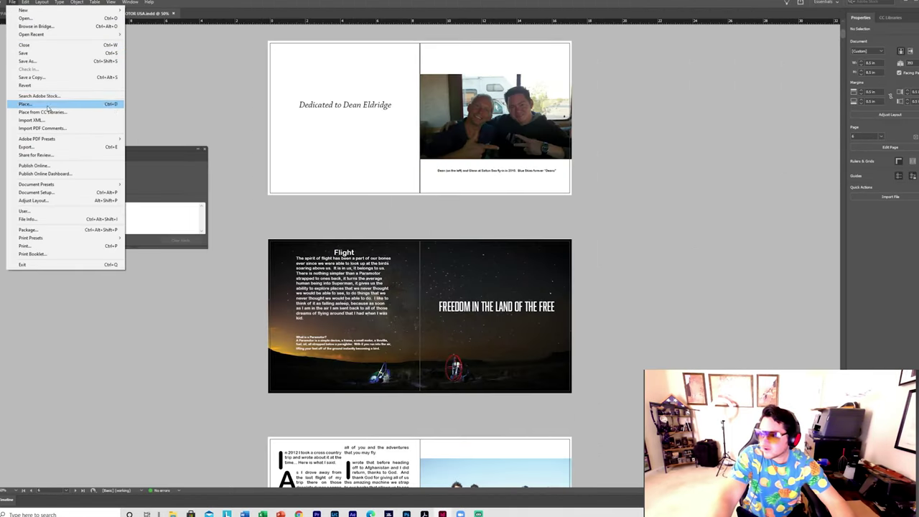
left_click(47, 148)
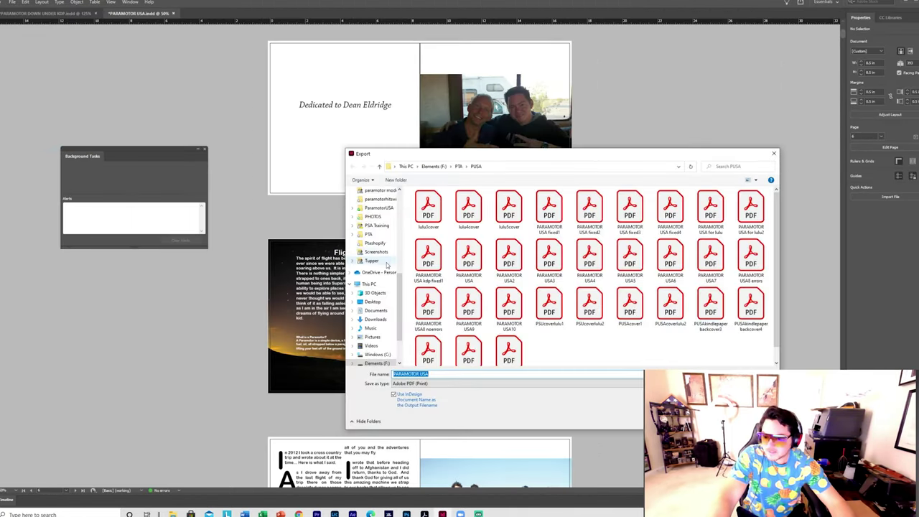
left_click(700, 421)
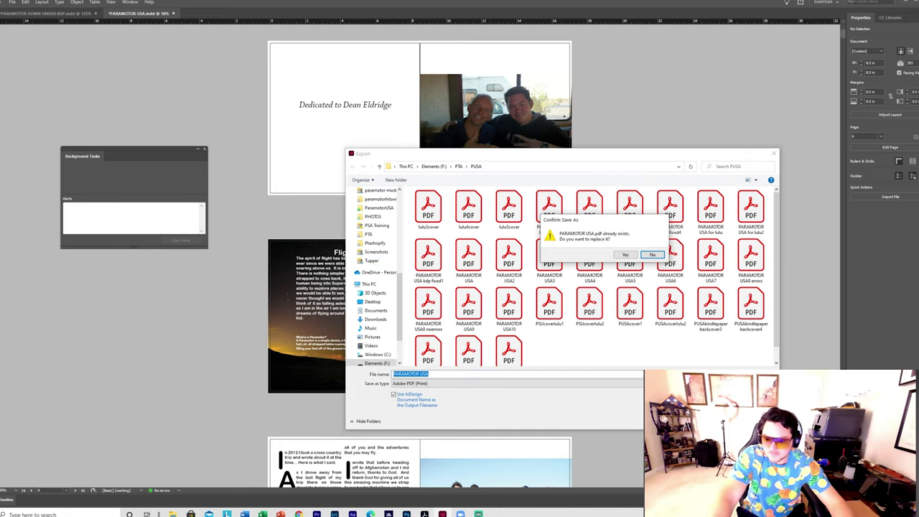
left_click(625, 255)
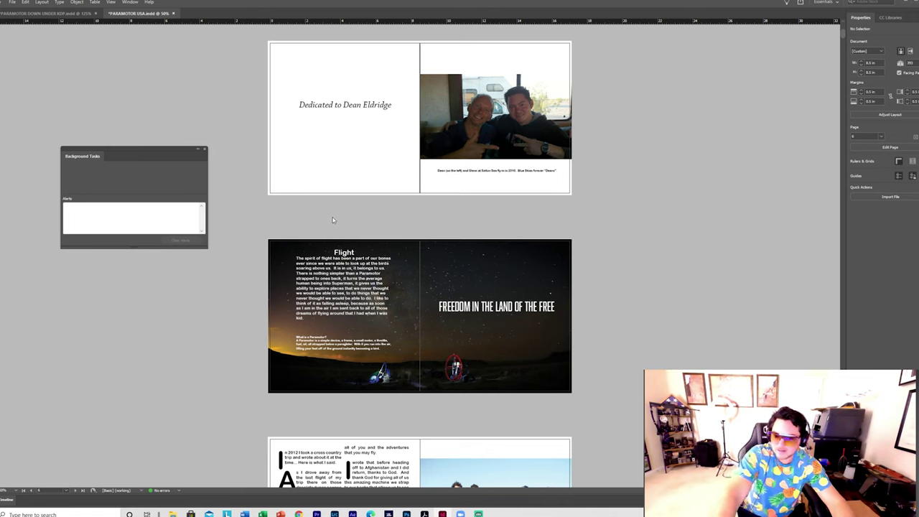
left_click(222, 214)
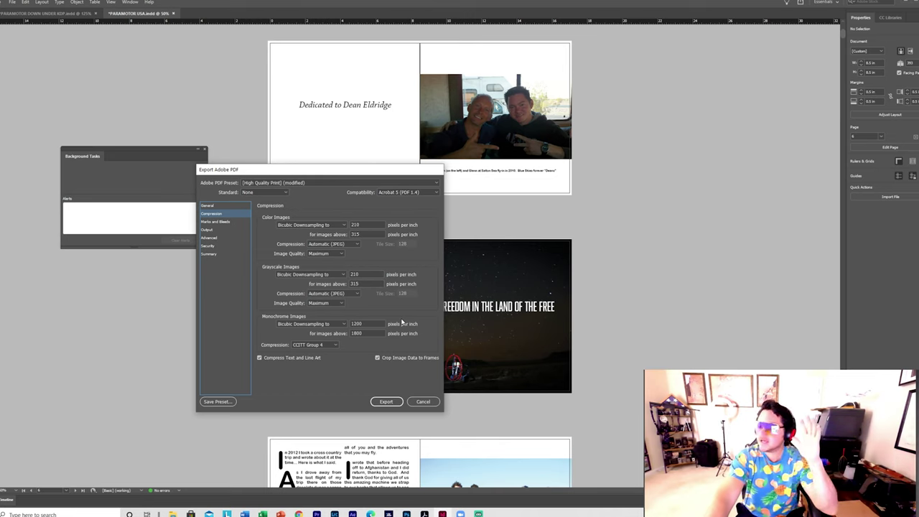
Step: Switch to Chrome, open paramotortheamericas.com in a new tab, and view the featured products
key("alt+Tab")
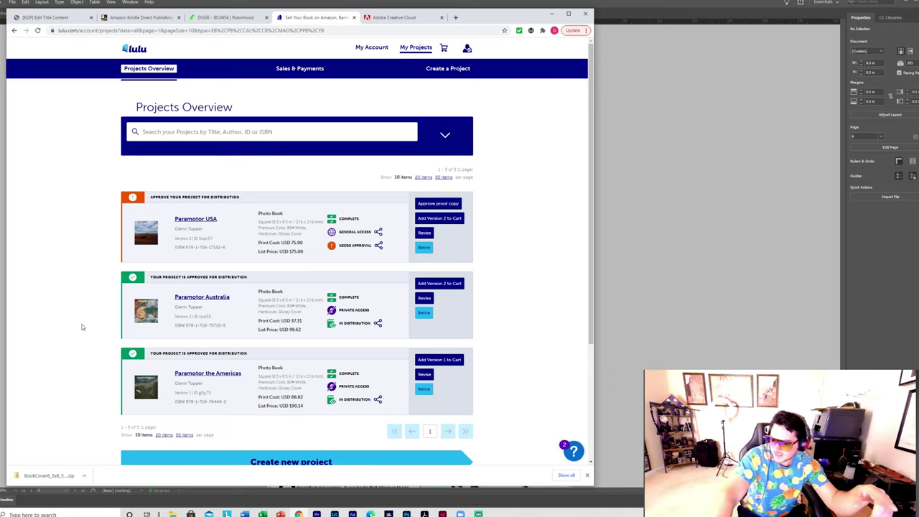
left_click(455, 17)
left_click(377, 29)
type("www.para")
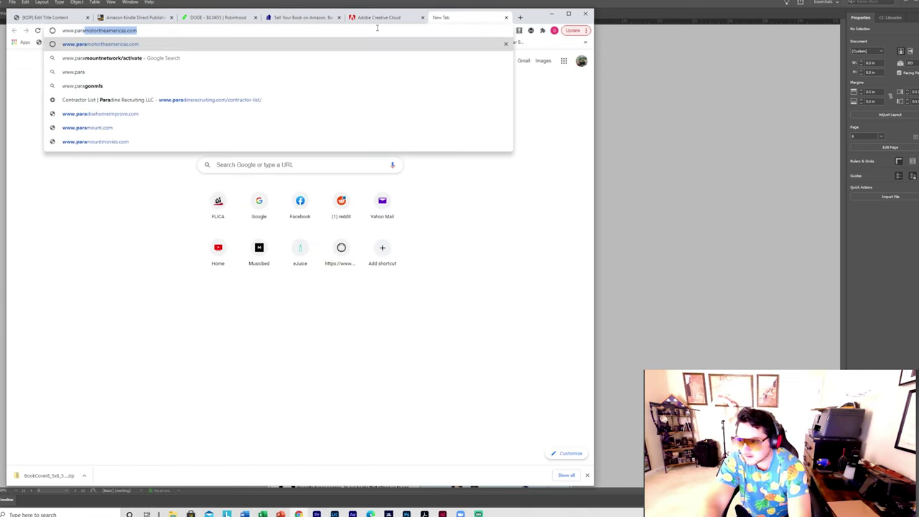
key("Return")
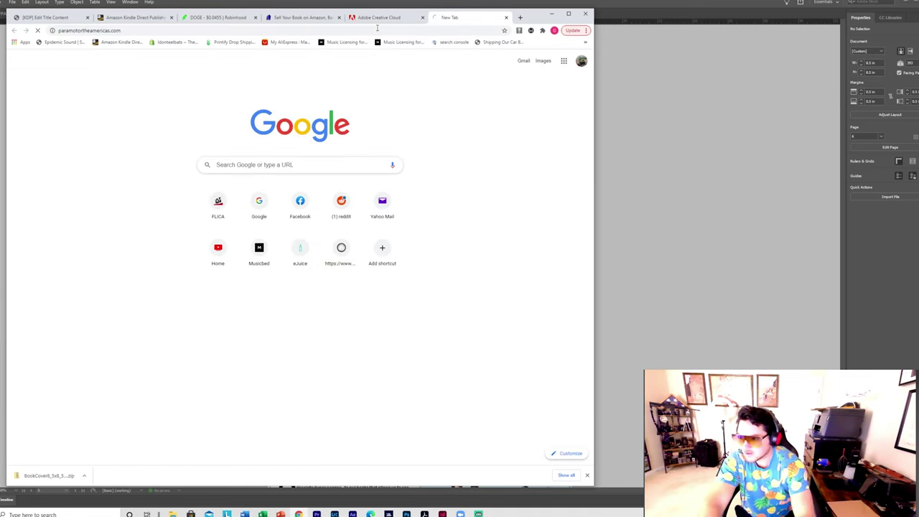
scroll(302, 186, "down", 5)
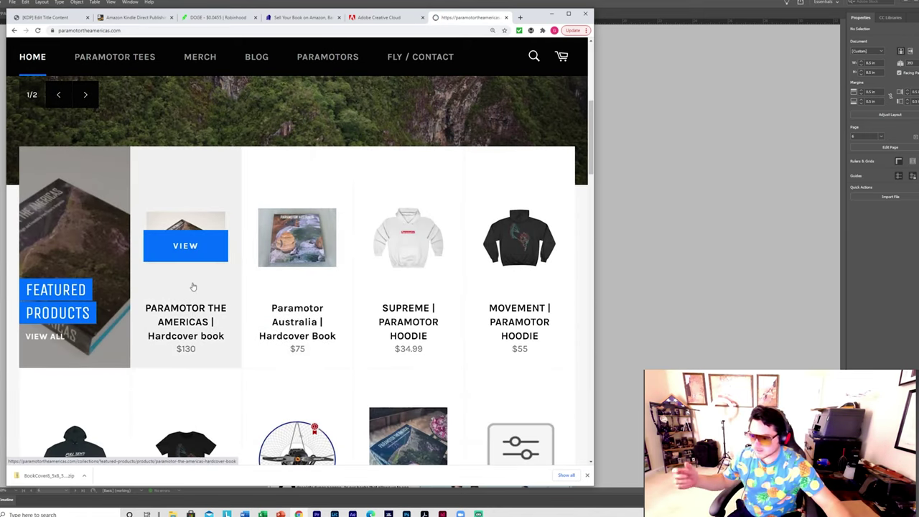
Step: View the product page of the Paramotor the Americas hardcover book, and return to the Lulu Projects Overview
left_click(202, 246)
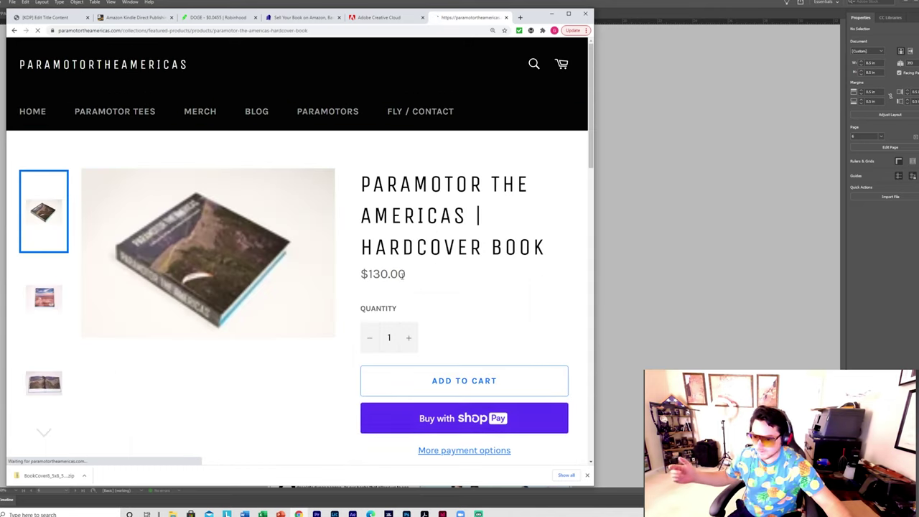
scroll(388, 287, "down", 3)
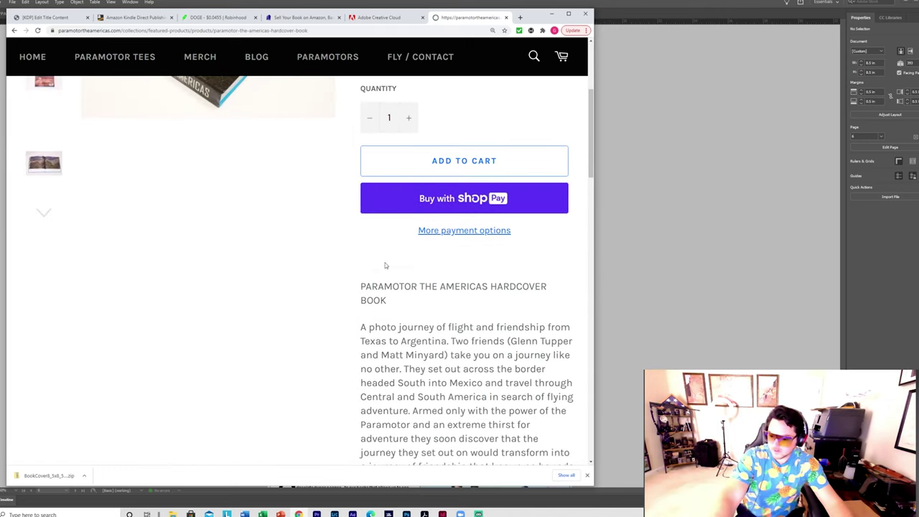
scroll(352, 272, "up", 5)
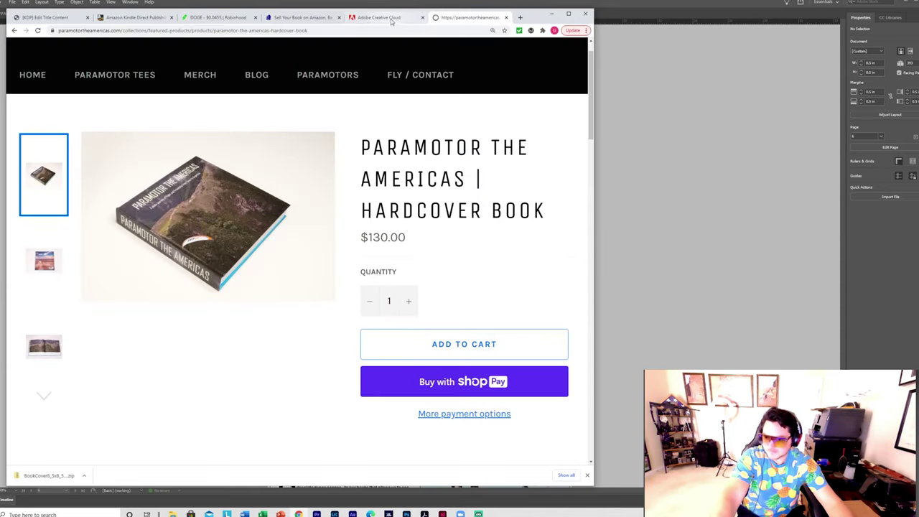
left_click(322, 22)
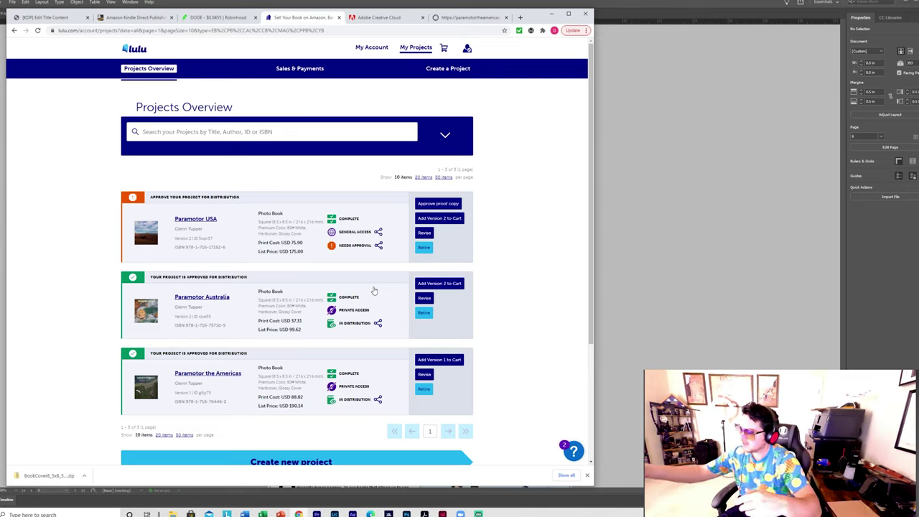
left_click(519, 17)
type("w")
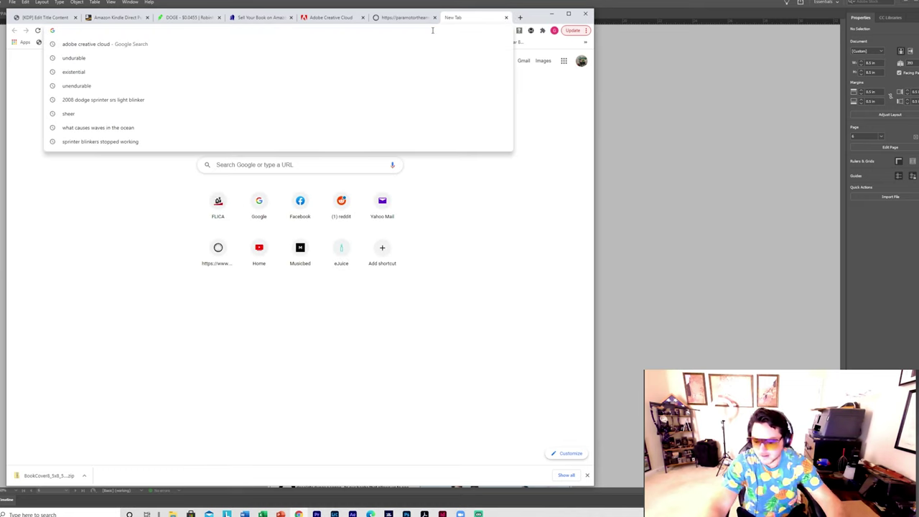
type("ww.am")
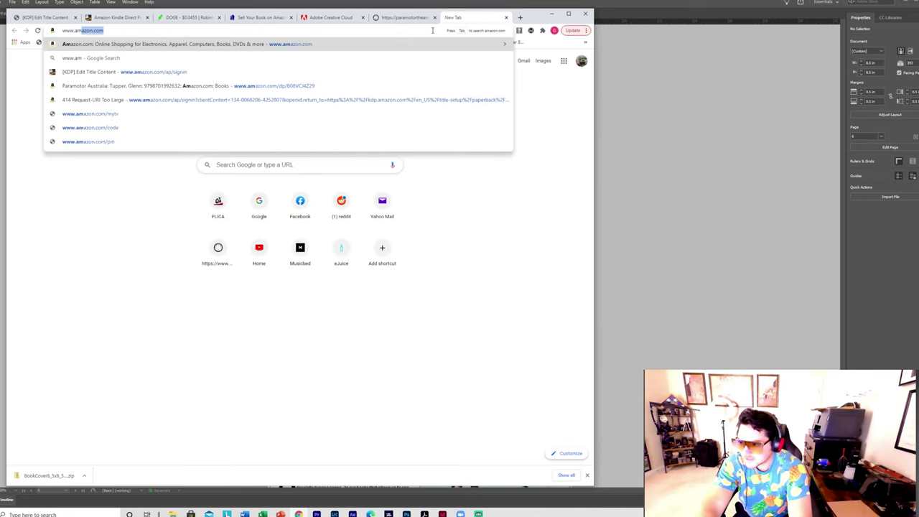
key("Return")
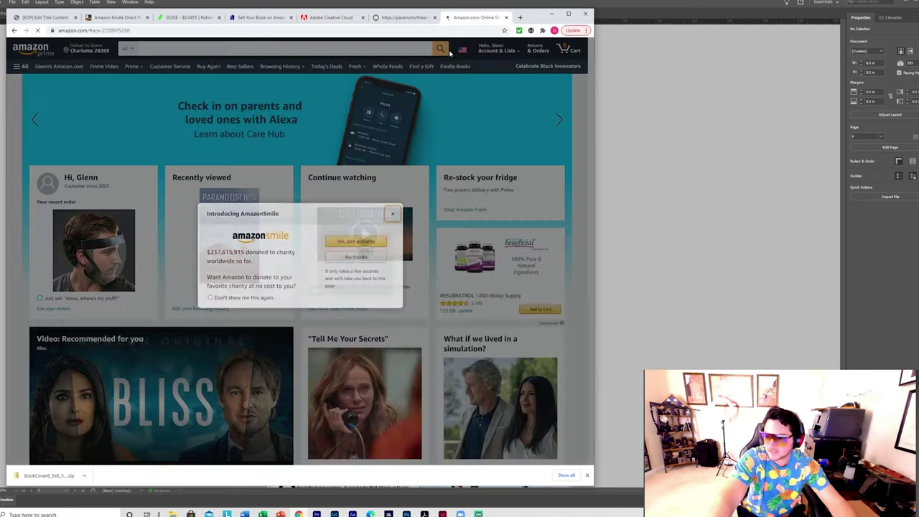
left_click(393, 212)
Step: Search Amazon for "paramotor the americas"
left_click(321, 50)
type("pa")
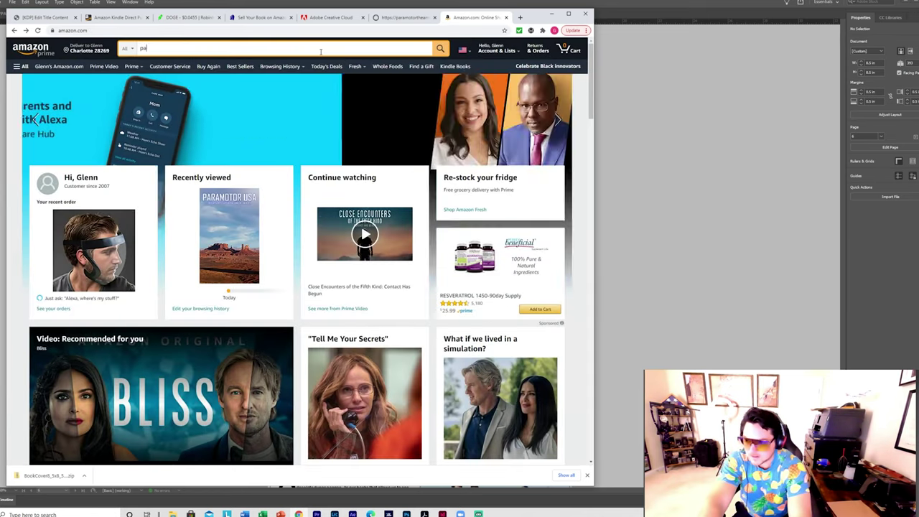
type("ramotor ")
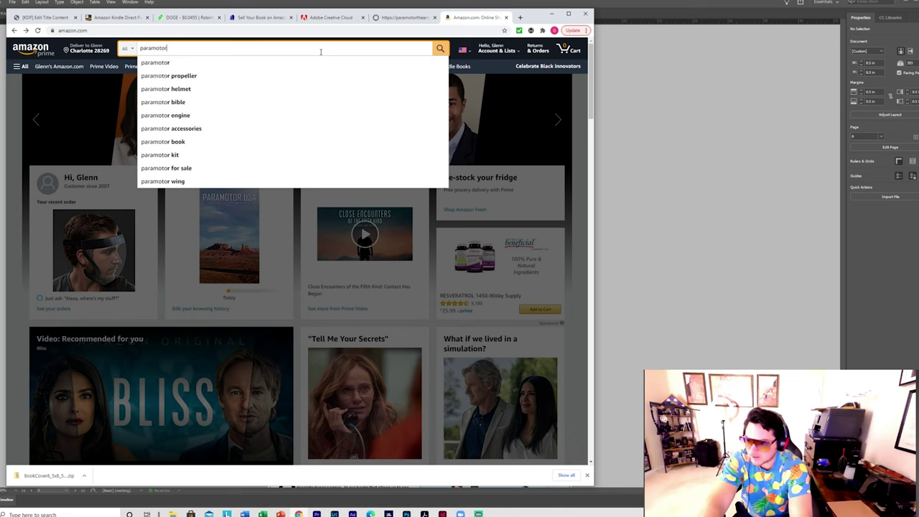
type("the")
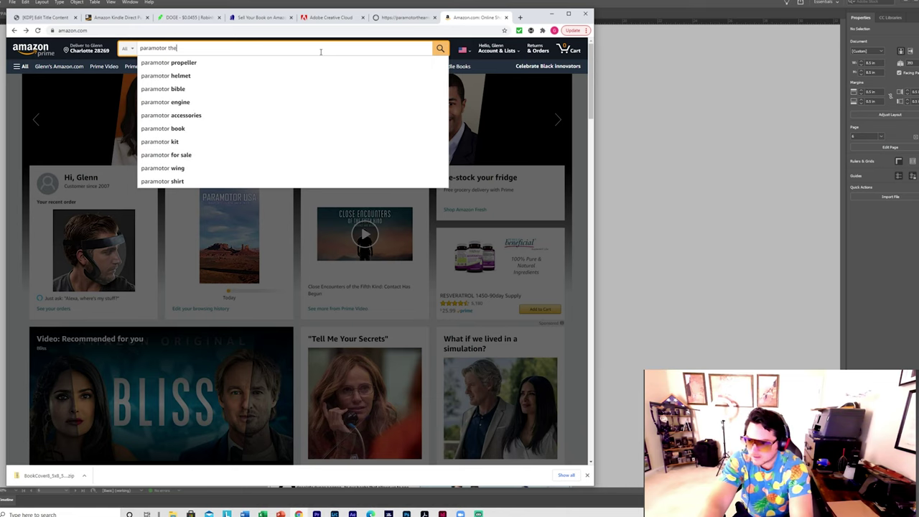
type(" maericas")
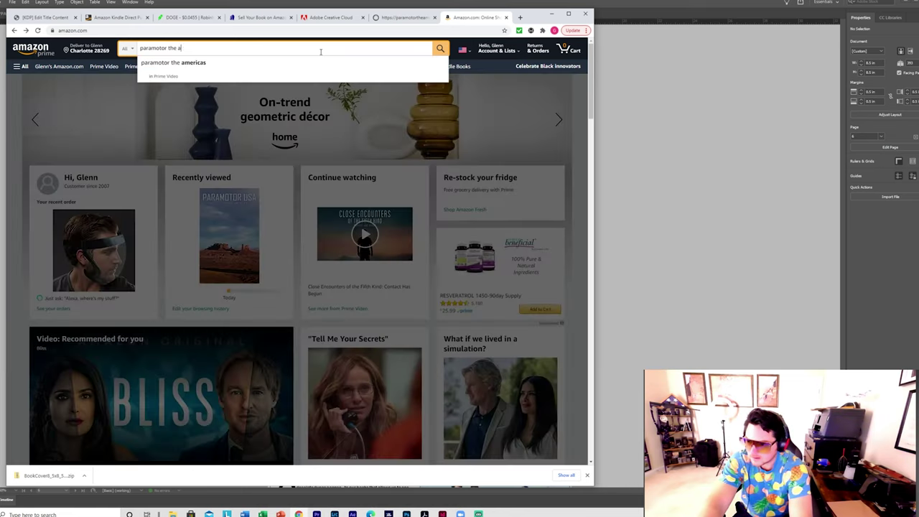
key("Return")
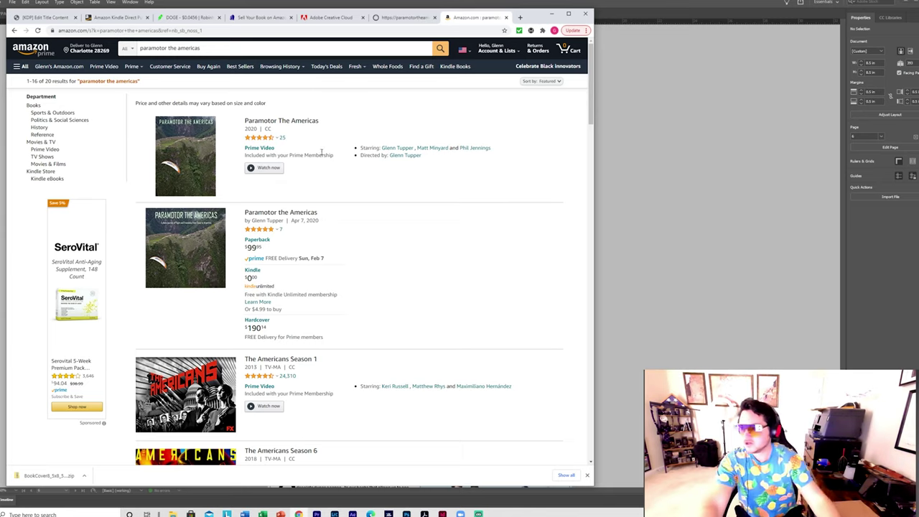
Step: Return to the KDP paperback content page and view the Manuscript, Book Cover and Book Preview sections
left_click(115, 17)
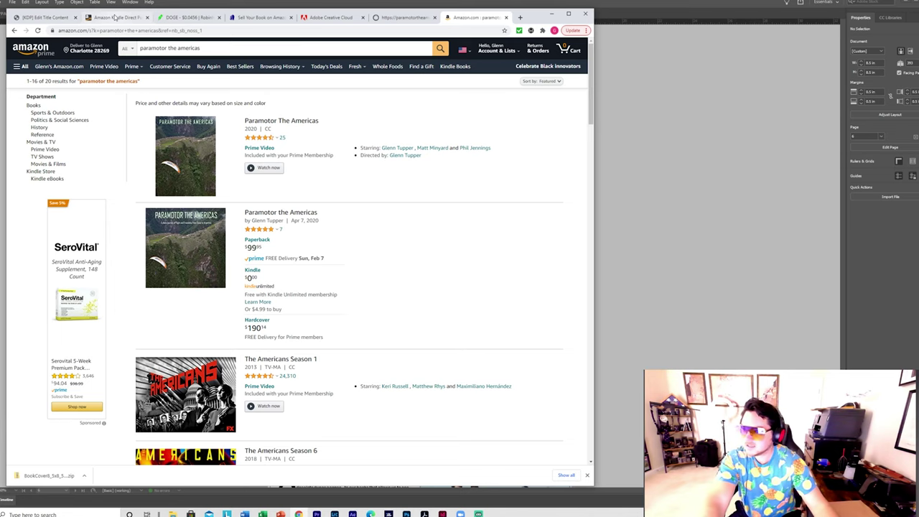
left_click(43, 18)
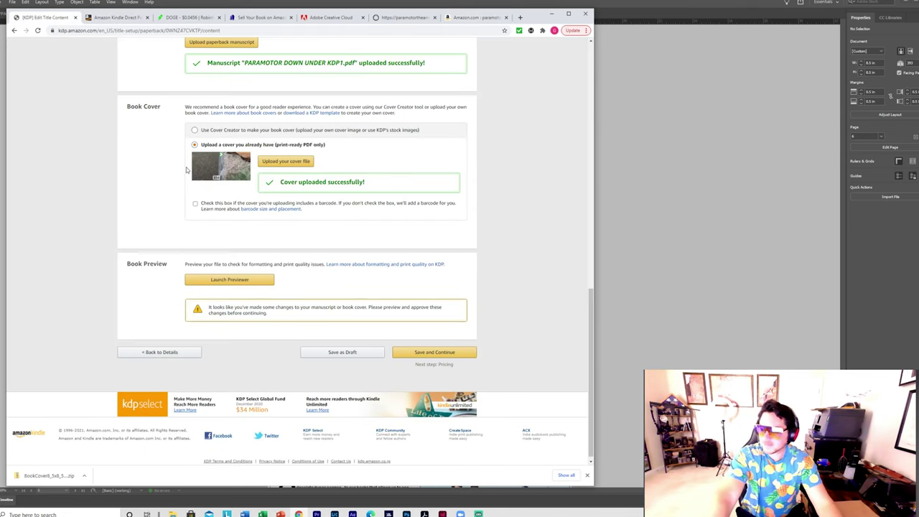
scroll(137, 195, "up", 2)
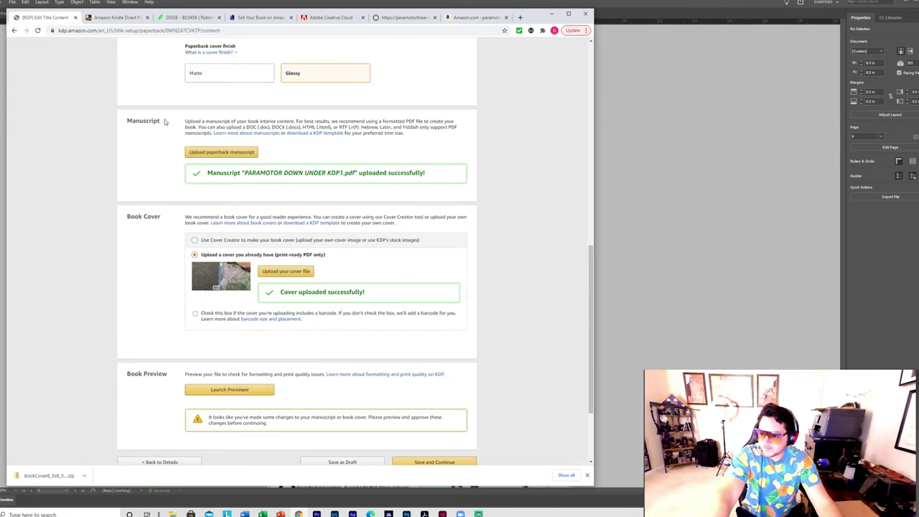